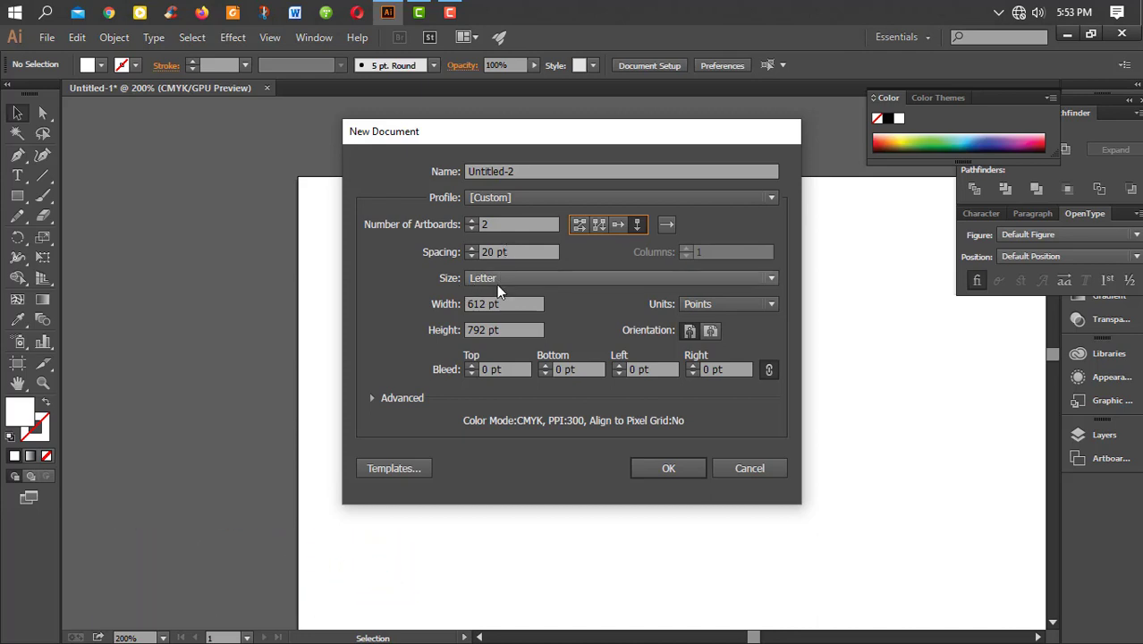
Step: Create a new document measured in inches, 3.5 in wide and 2 in high, with a 0.125 in bleed
{"action": "left_click", "coordinate": [720, 305]}
{"action": "left_click", "coordinate": [715, 351]}
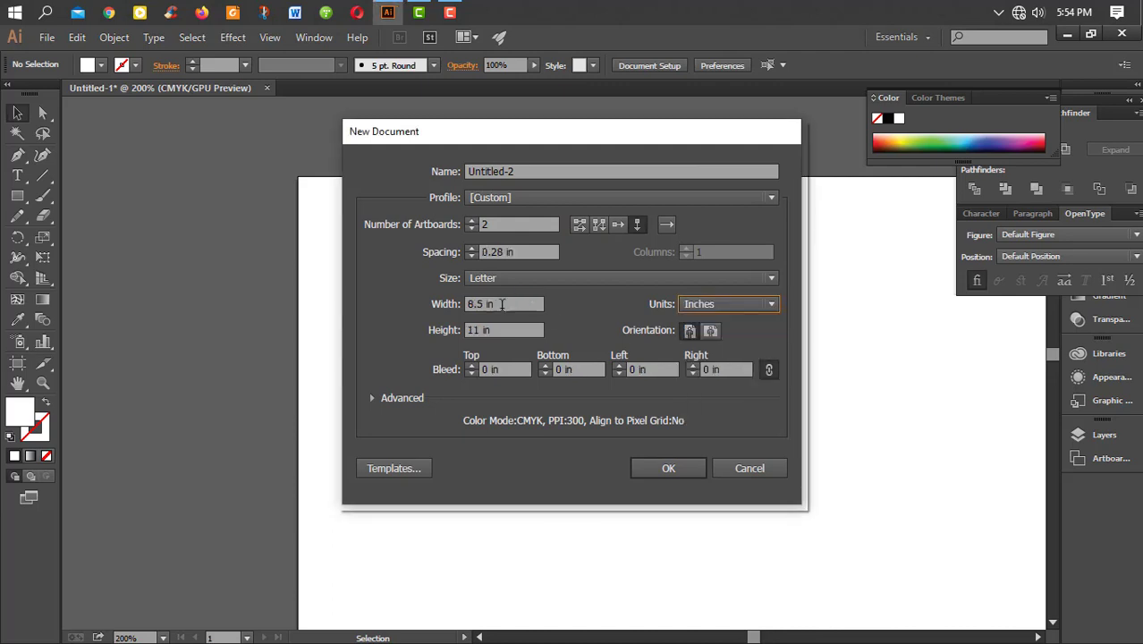
{"action": "left_click_drag", "start_coordinate": [502, 305], "coordinate": [442, 306]}
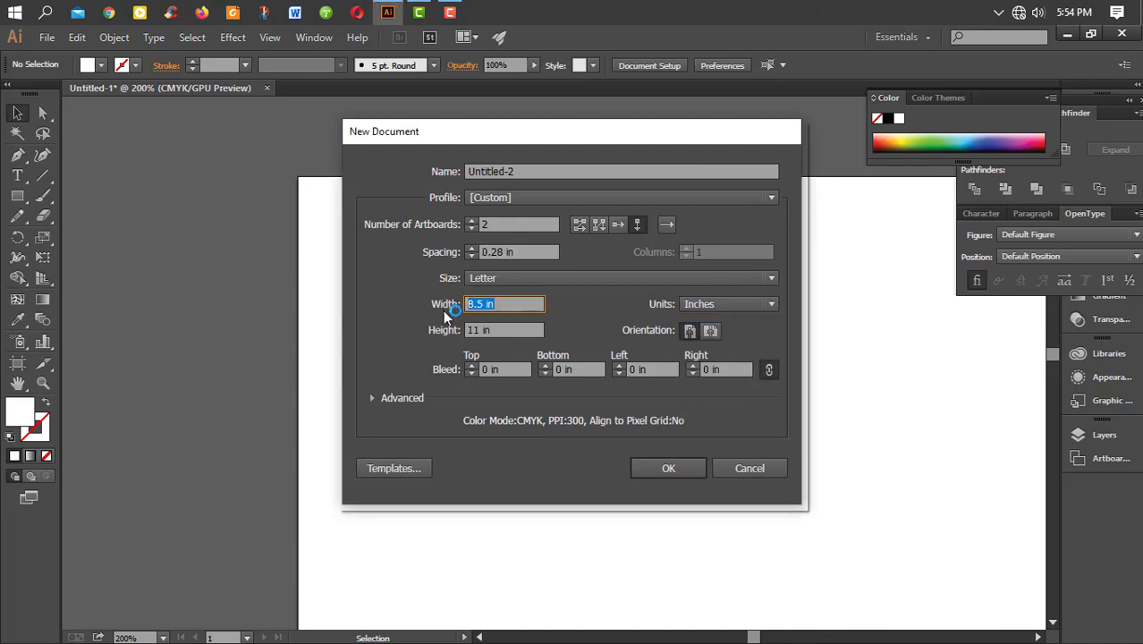
{"action": "type", "text": "3.5"}
{"action": "left_click", "coordinate": [475, 330]}
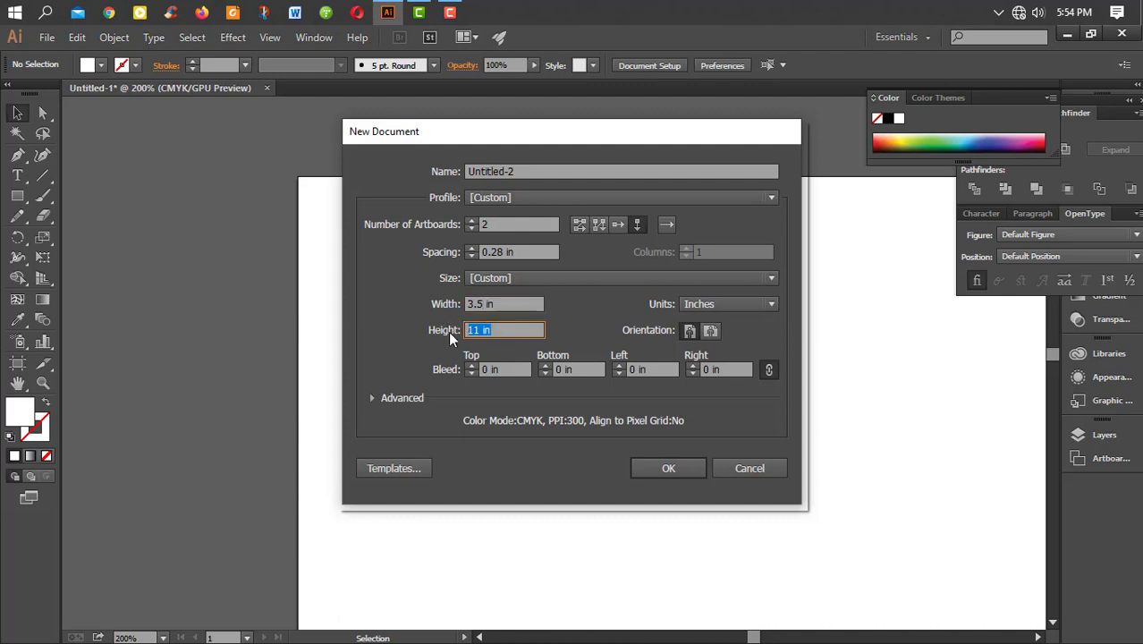
{"action": "key", "text": "BackSpace"}
{"action": "type", "text": "2"}
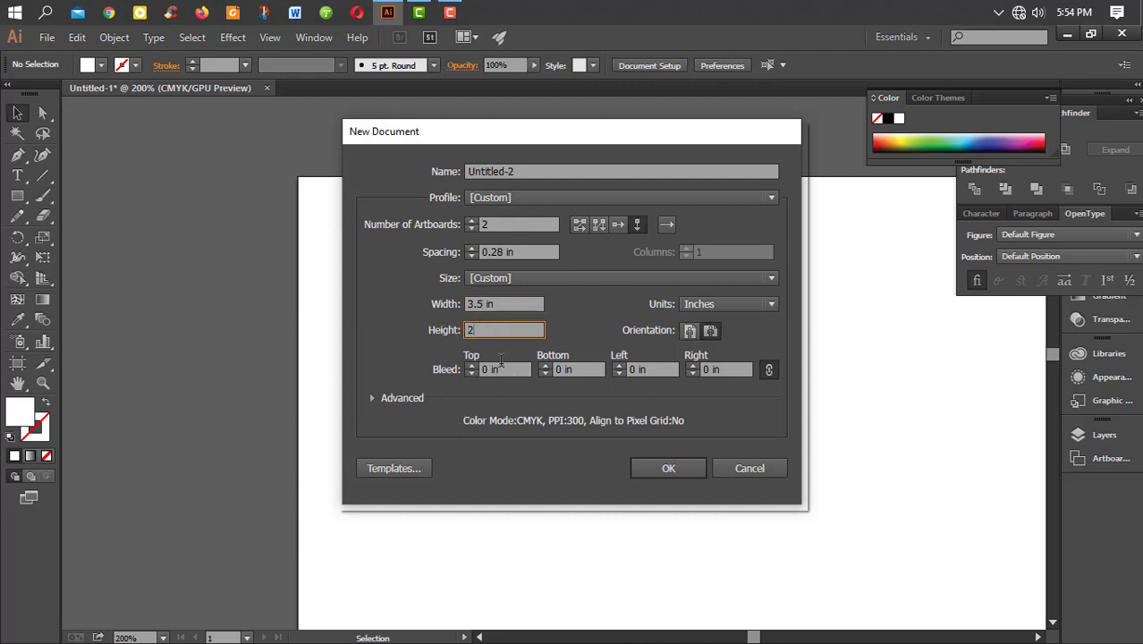
{"action": "left_click", "coordinate": [494, 370]}
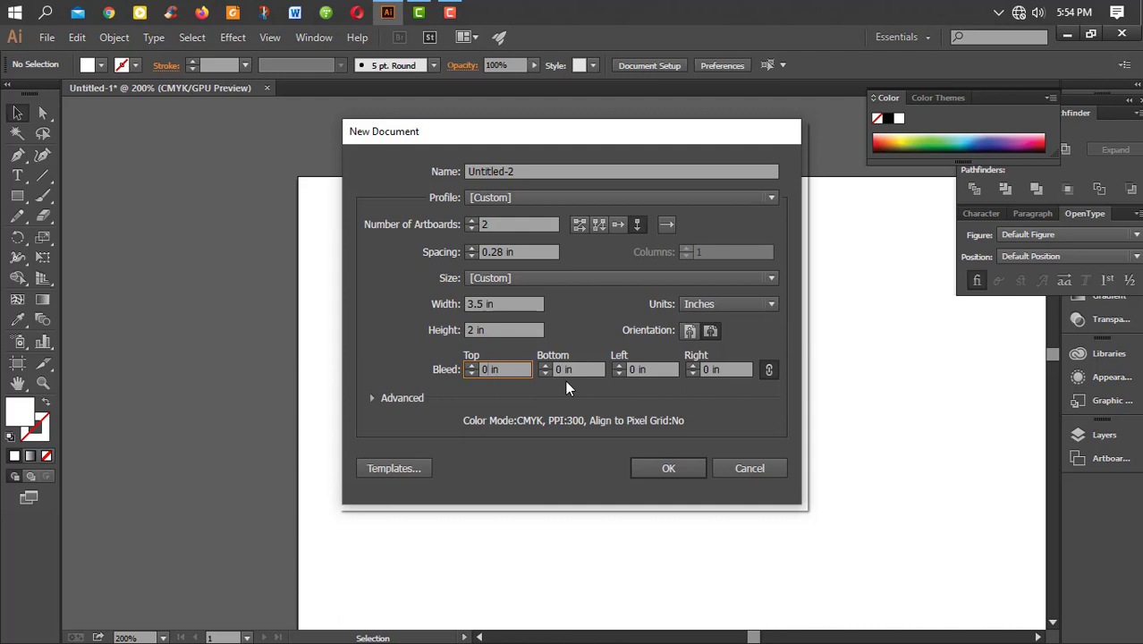
{"action": "type", "text": ".125"}
{"action": "left_click", "coordinate": [671, 467]}
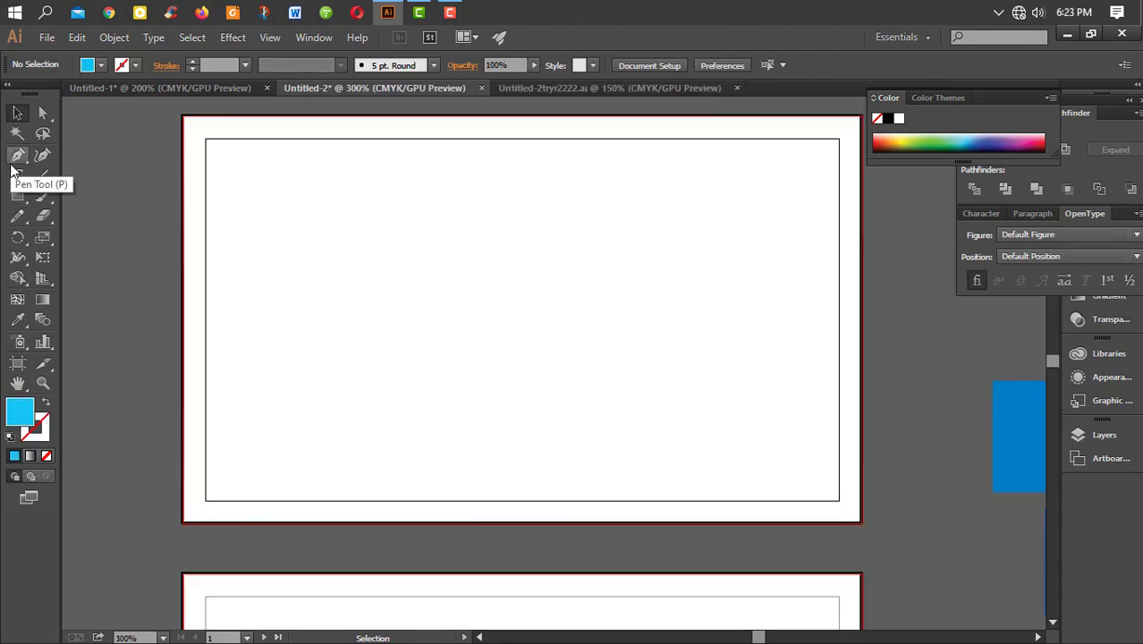
Step: Draw a small light-blue circle with the Ellipse tool inside the first artboard
{"action": "left_click_drag", "start_coordinate": [20, 197], "coordinate": [71, 237]}
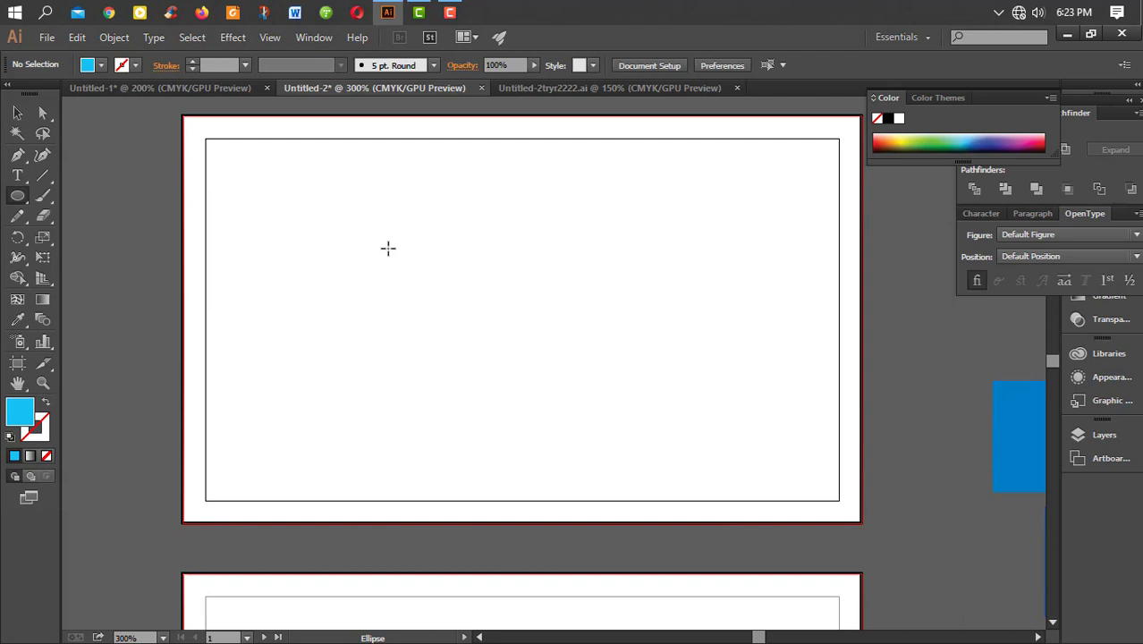
{"action": "left_click_drag", "start_coordinate": [387, 248], "coordinate": [435, 296]}
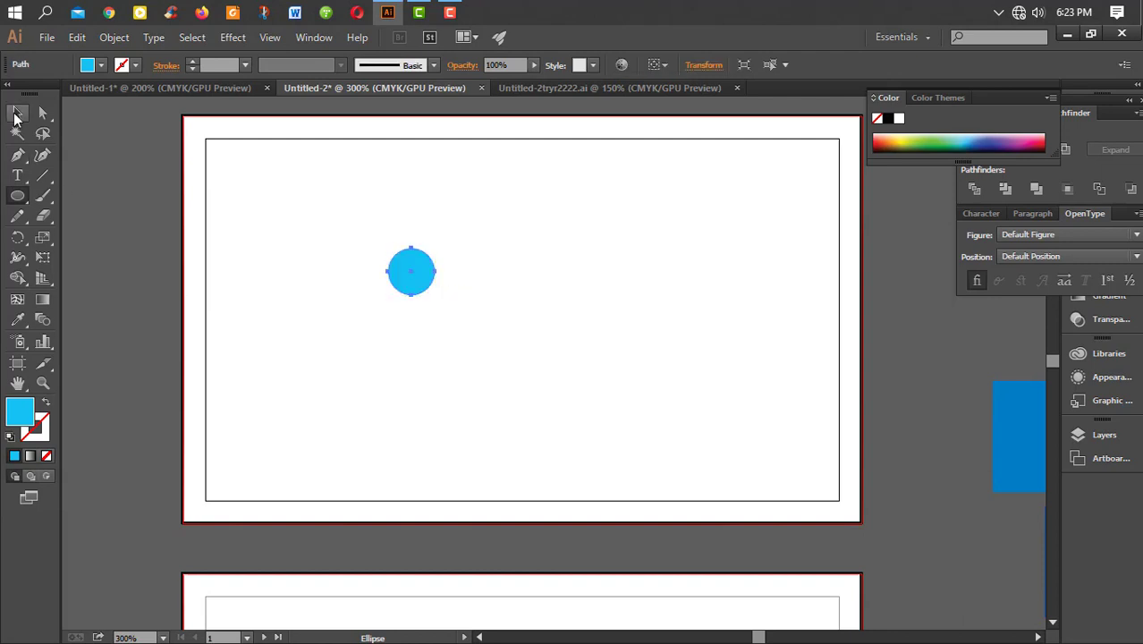
{"action": "left_click", "coordinate": [16, 114]}
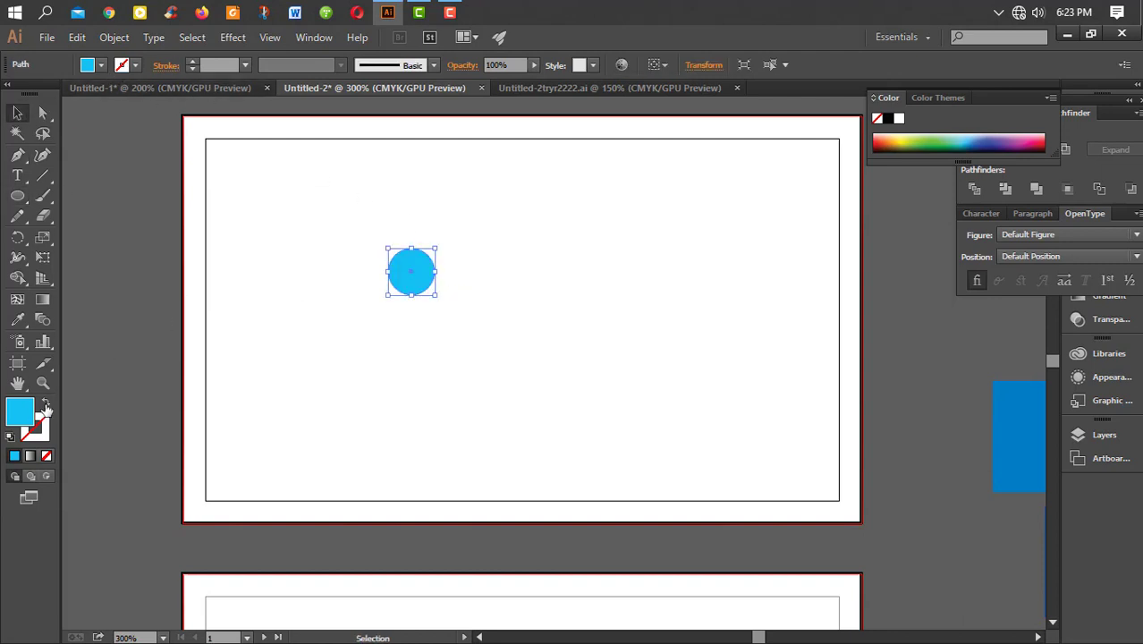
Step: Swap the circle's fill to its stroke, set the stroke to 3 pt and enlarge the circle
{"action": "left_click", "coordinate": [45, 405]}
{"action": "left_click", "coordinate": [193, 61]}
{"action": "left_click", "coordinate": [194, 61]}
{"action": "left_click", "coordinate": [193, 61]}
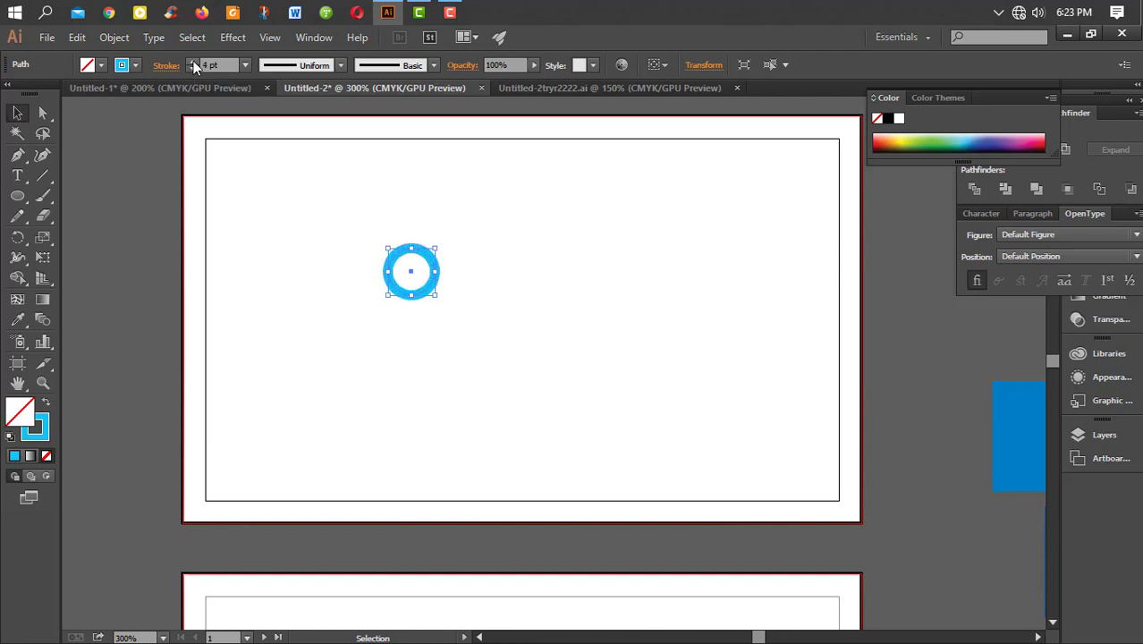
{"action": "left_click", "coordinate": [192, 69]}
{"action": "left_click_drag", "start_coordinate": [435, 296], "coordinate": [458, 318]}
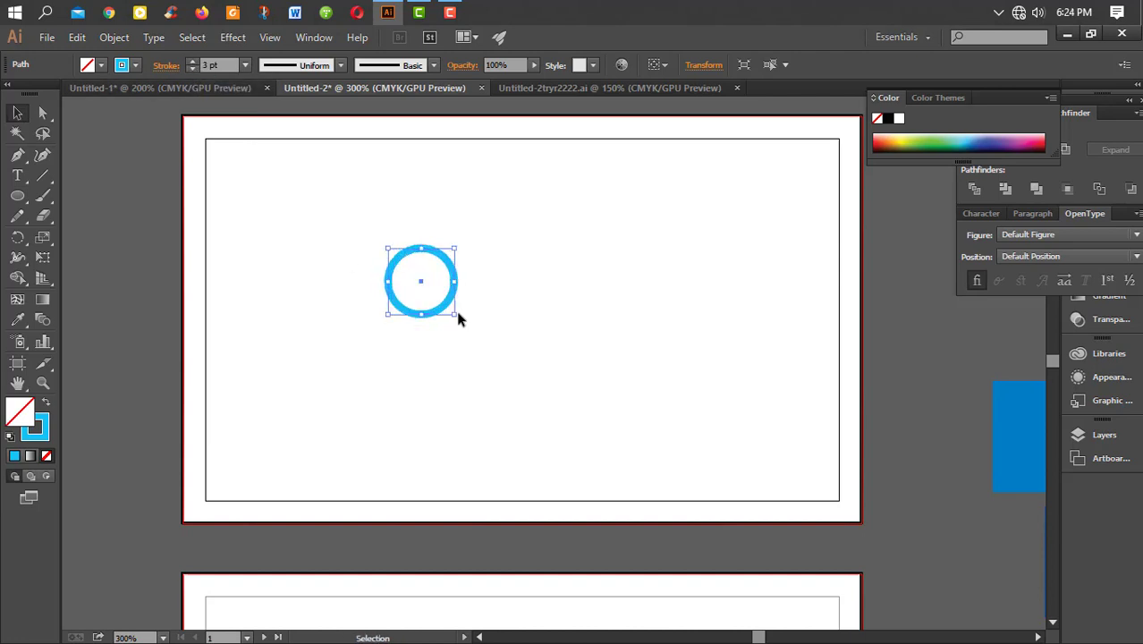
Step: Expand the circle's fill and stroke into an outlined ring shape
{"action": "left_click", "coordinate": [116, 37]}
{"action": "left_click", "coordinate": [188, 216]}
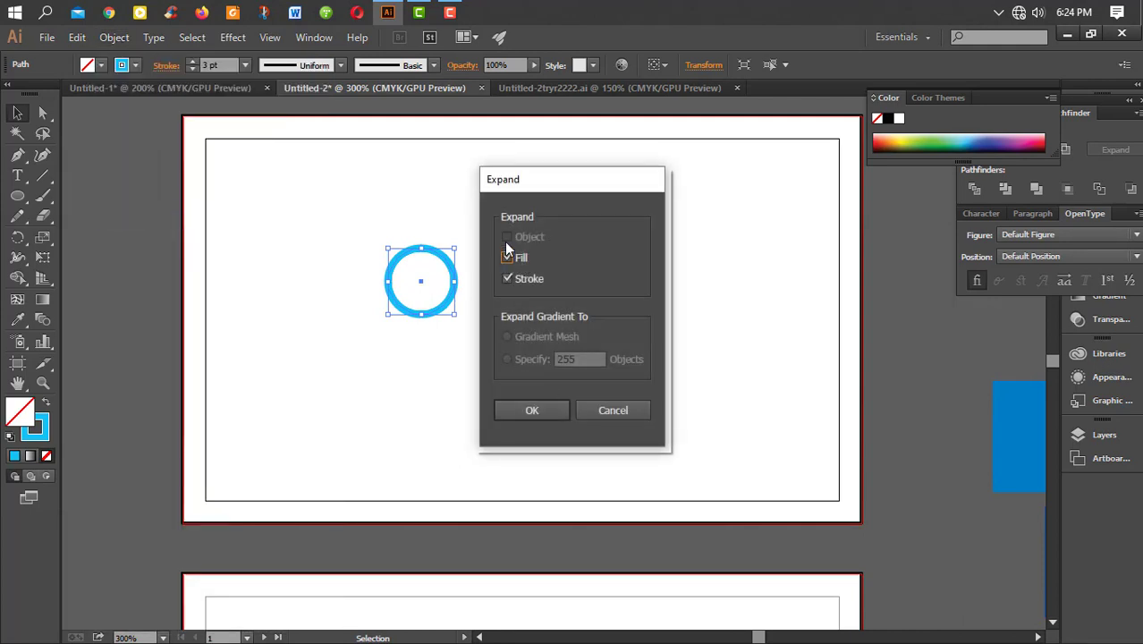
{"action": "left_click", "coordinate": [529, 411]}
Step: Duplicate the ring to its right so that the two rings overlap
{"action": "key", "text": "ctrl+plus"}
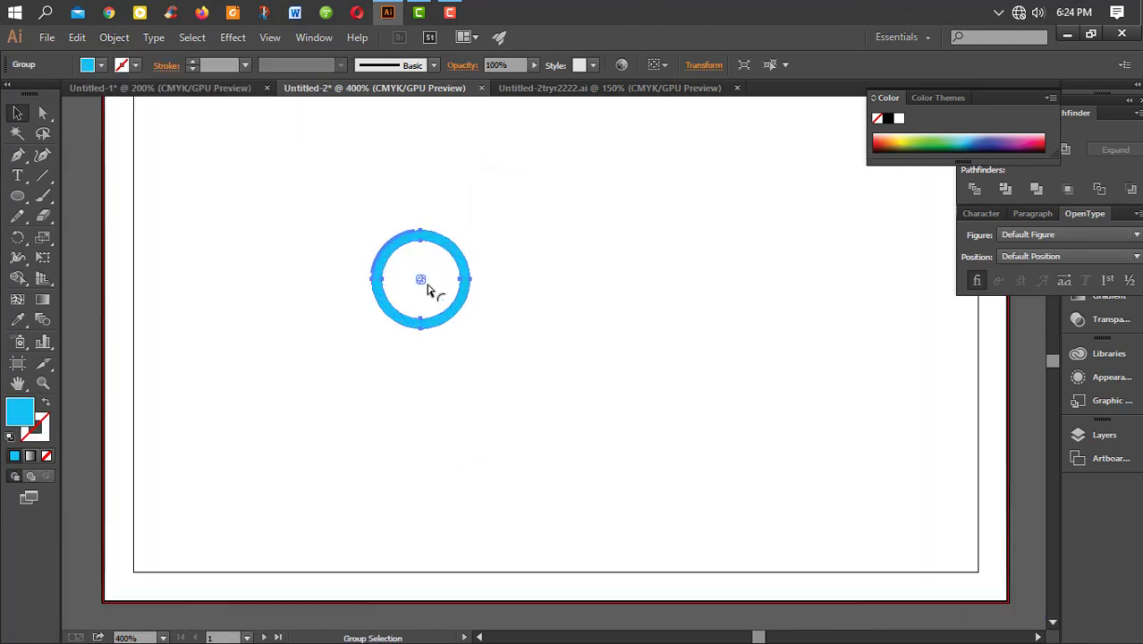
{"action": "key", "text": "ctrl+plus"}
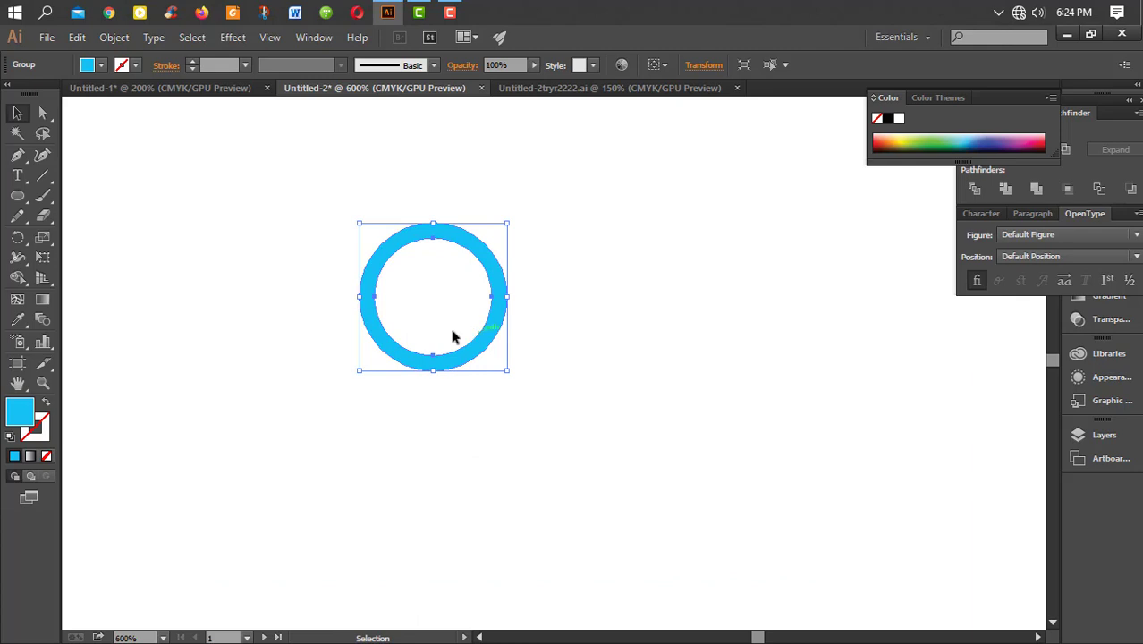
{"action": "left_click_drag", "start_coordinate": [478, 349], "coordinate": [574, 351]}
{"action": "left_click", "coordinate": [558, 322]}
Step: Select both overlapping rings and split them with the Pathfinder Divide operation
{"action": "key", "text": "ctrl+a"}
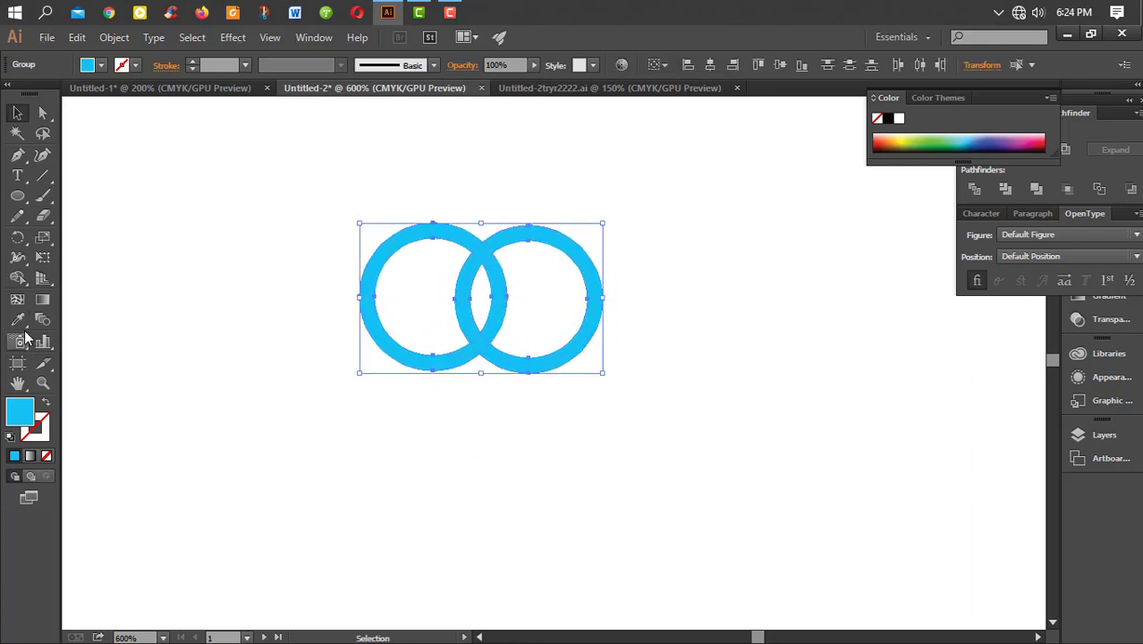
{"action": "left_click", "coordinate": [431, 447]}
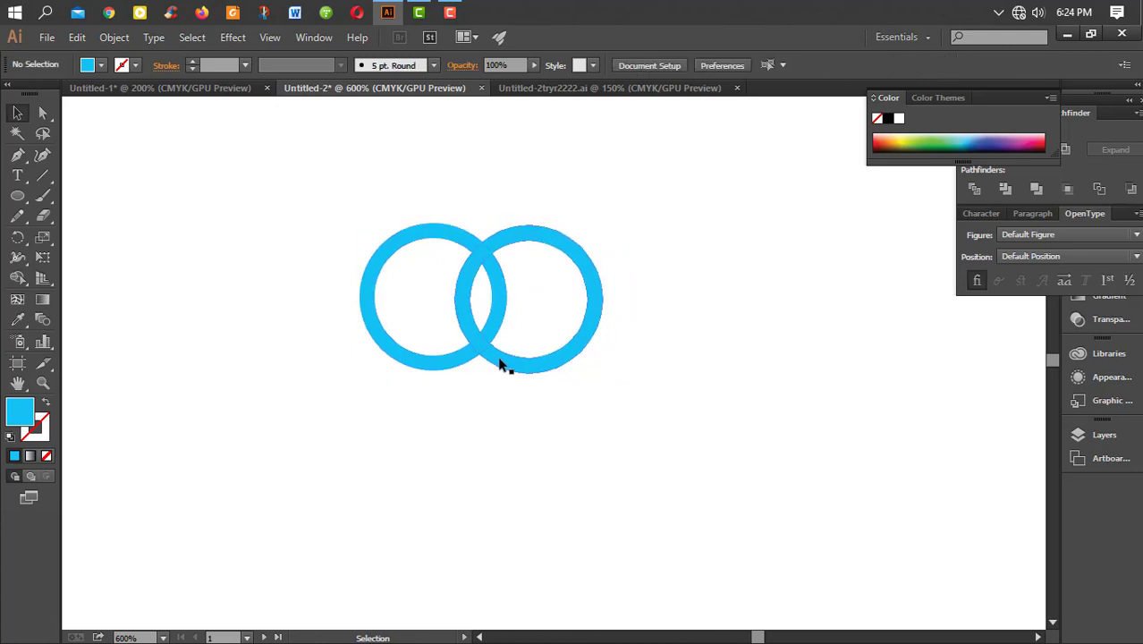
{"action": "left_click", "coordinate": [501, 365]}
{"action": "left_click", "coordinate": [500, 422]}
{"action": "key", "text": "ctrl+a"}
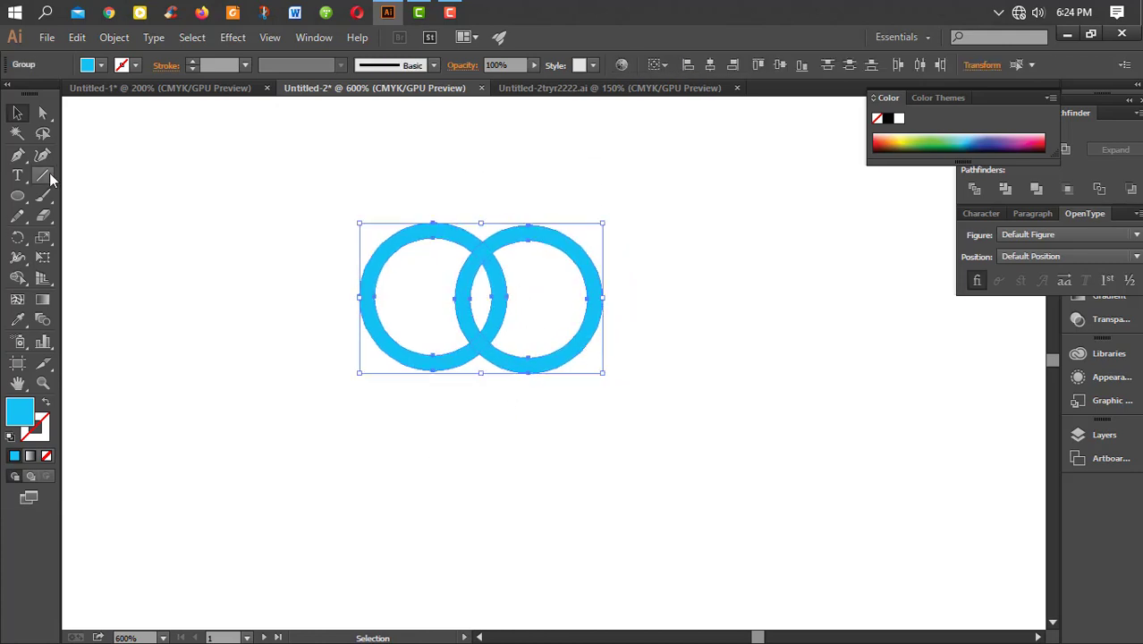
{"action": "left_click", "coordinate": [975, 190]}
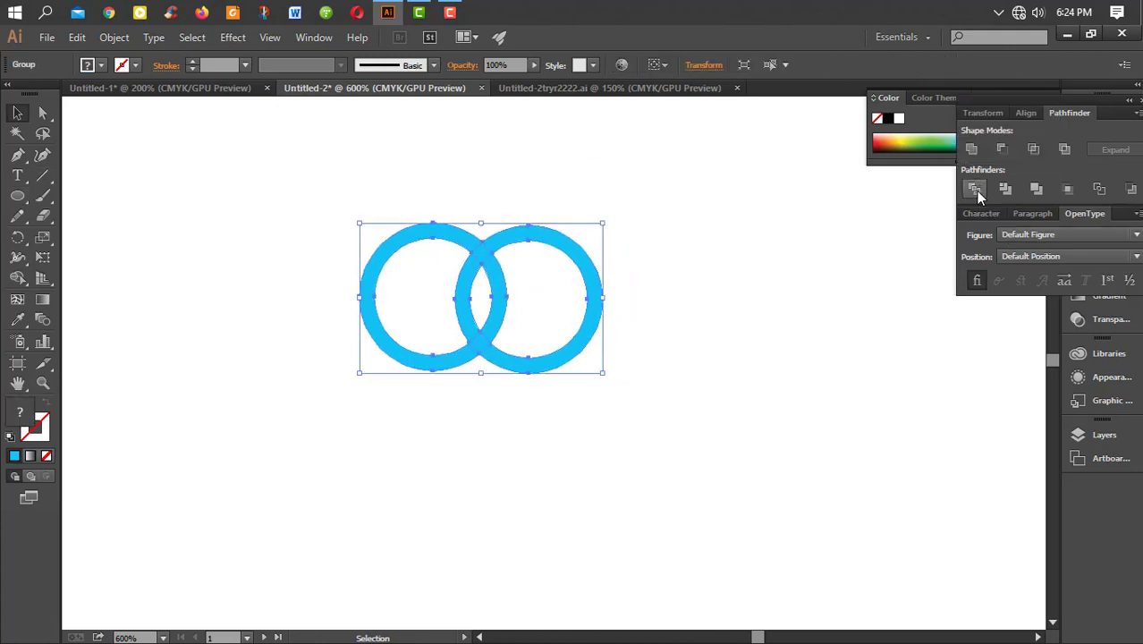
{"action": "left_click_drag", "start_coordinate": [368, 196], "coordinate": [675, 430]}
{"action": "key", "text": "Delete"}
{"action": "key", "text": "ctrl+z"}
Step: Ungroup the divided pieces and delete the right ring's outer arc and the left ring's overlapping arc, leaving a crescent outline
{"action": "right_click", "coordinate": [490, 259]}
{"action": "left_click", "coordinate": [664, 208]}
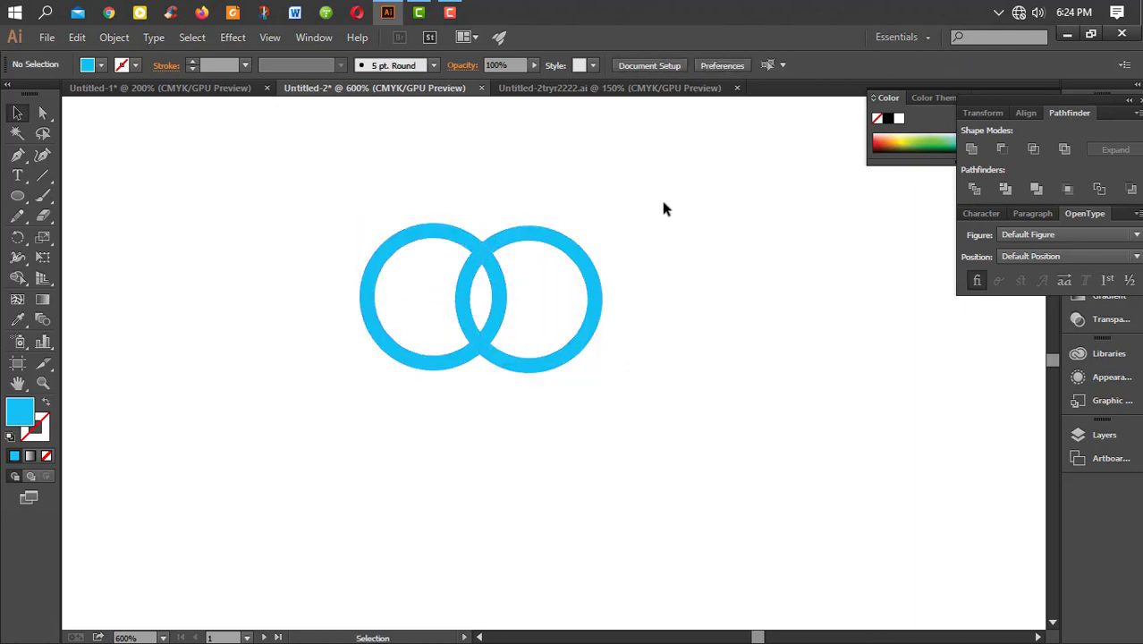
{"action": "left_click", "coordinate": [566, 250]}
{"action": "key", "text": "Delete"}
{"action": "left_click", "coordinate": [503, 286]}
{"action": "key", "text": "Delete"}
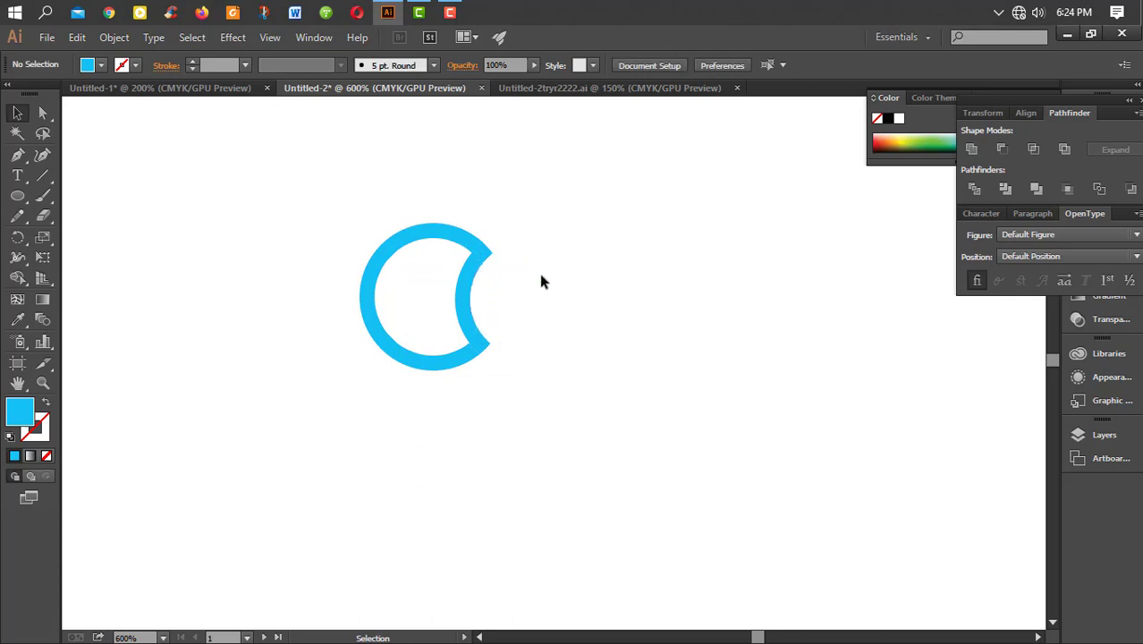
{"action": "left_click", "coordinate": [551, 248]}
{"action": "key", "text": "Delete"}
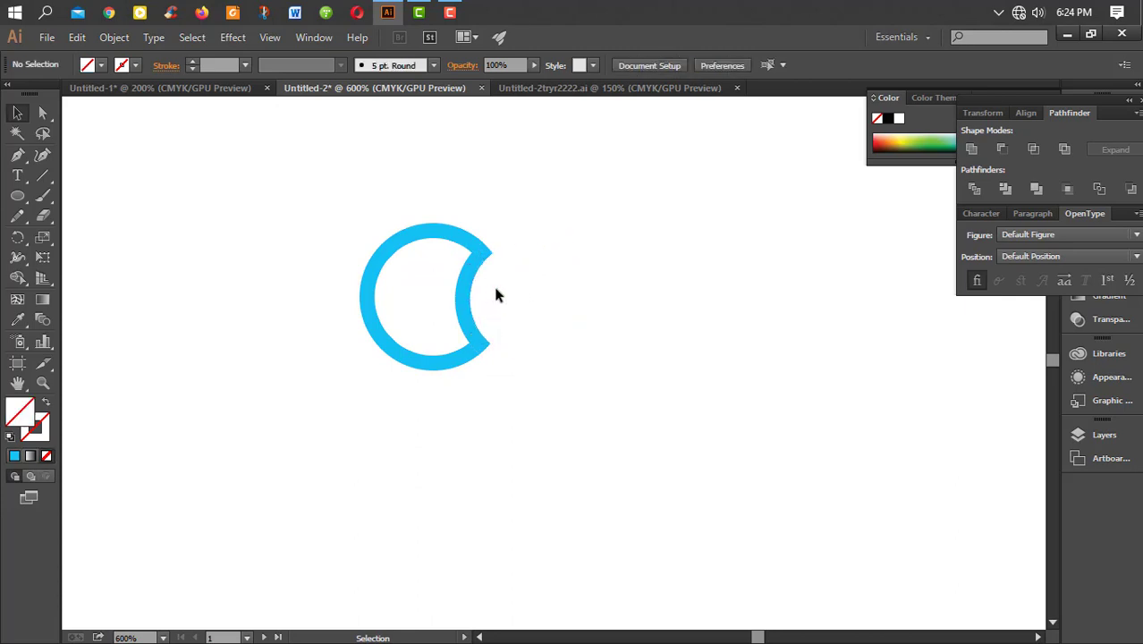
Step: Merge the remaining ring pieces into one crescent outline with the Shape Builder tool
{"action": "left_click", "coordinate": [433, 235]}
{"action": "key", "text": "ctrl+a"}
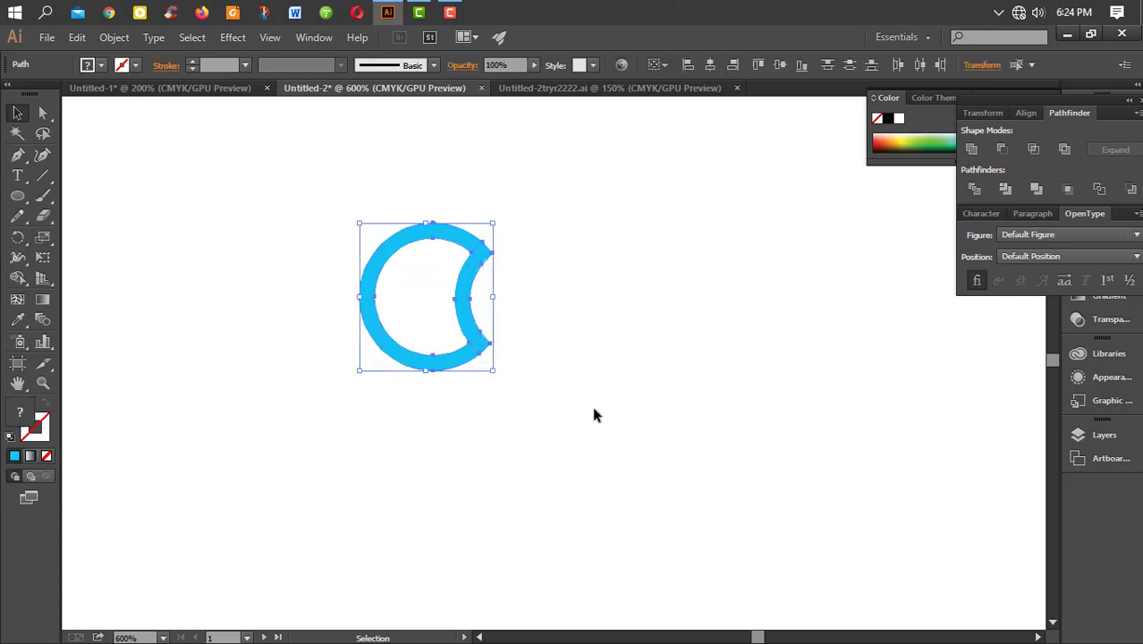
{"action": "left_click", "coordinate": [17, 278]}
{"action": "mouse_move", "coordinate": [484, 255]}
{"action": "left_mouse_down"}
{"action": "mouse_move", "coordinate": [478, 343]}
{"action": "mouse_move", "coordinate": [475, 331]}
{"action": "left_mouse_up"}
{"action": "key", "text": "v"}
Step: Move the merged crescent outline aside and delete the leftover pieces from its original place
{"action": "key", "text": "ctrl+a"}
{"action": "left_click", "coordinate": [211, 197]}
{"action": "left_click_drag", "start_coordinate": [372, 255], "coordinate": [233, 320]}
{"action": "left_click_drag", "start_coordinate": [408, 209], "coordinate": [477, 362]}
{"action": "key", "text": "Delete"}
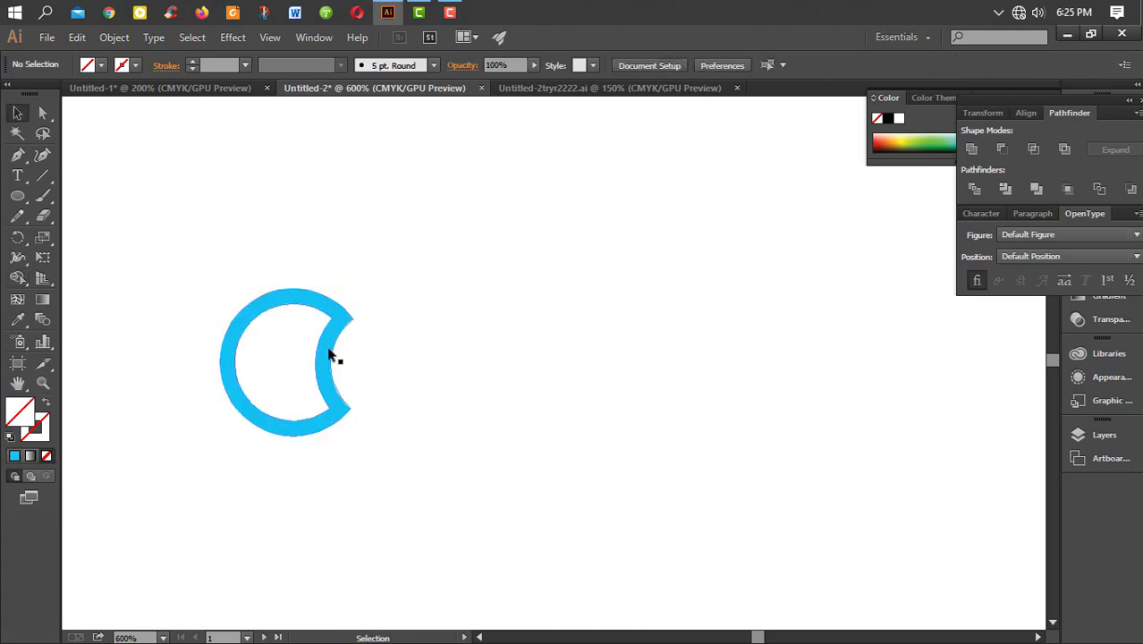
Step: Rotate the crescent outline so its notch faces down, then duplicate it into two overlapping shapes with a third below
{"action": "left_click_drag", "start_coordinate": [331, 356], "coordinate": [457, 304]}
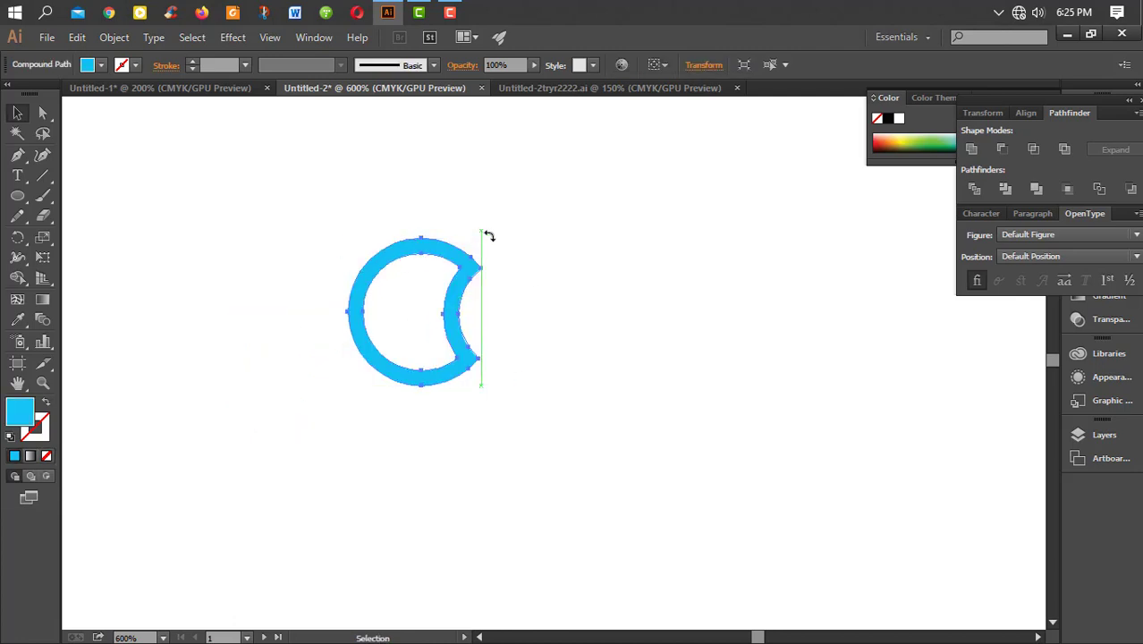
{"action": "left_click_drag", "start_coordinate": [484, 237], "coordinate": [594, 492]}
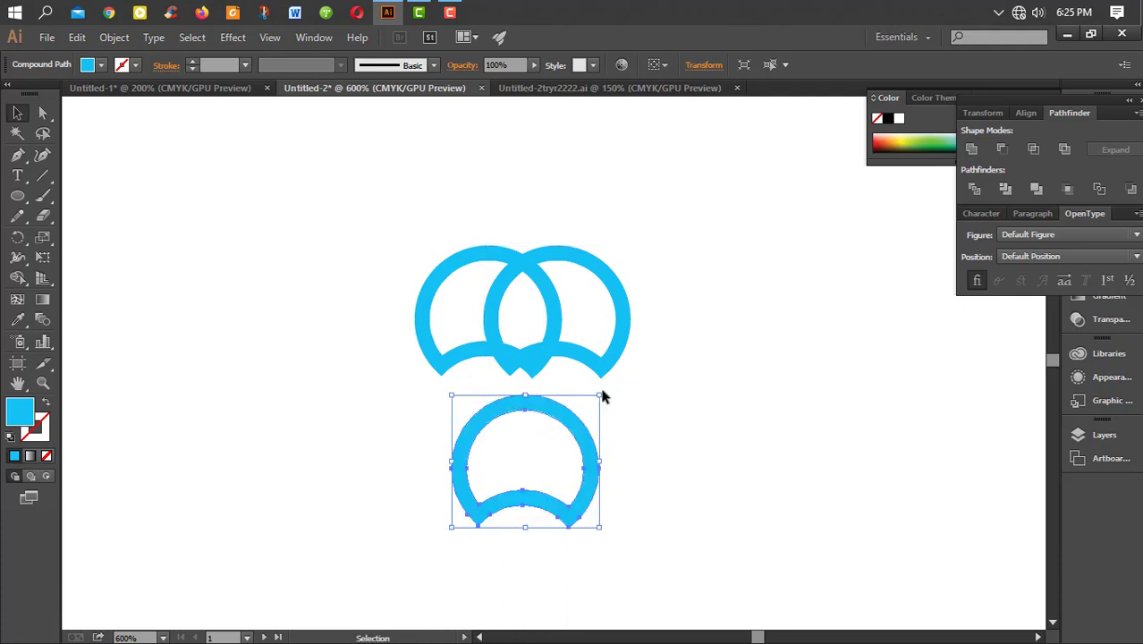
Step: Rotate the lower crescent copy so its notch faces up and move it onto the upper pair
{"action": "left_click_drag", "start_coordinate": [600, 386], "coordinate": [488, 503]}
{"action": "left_click_drag", "start_coordinate": [530, 424], "coordinate": [533, 316]}
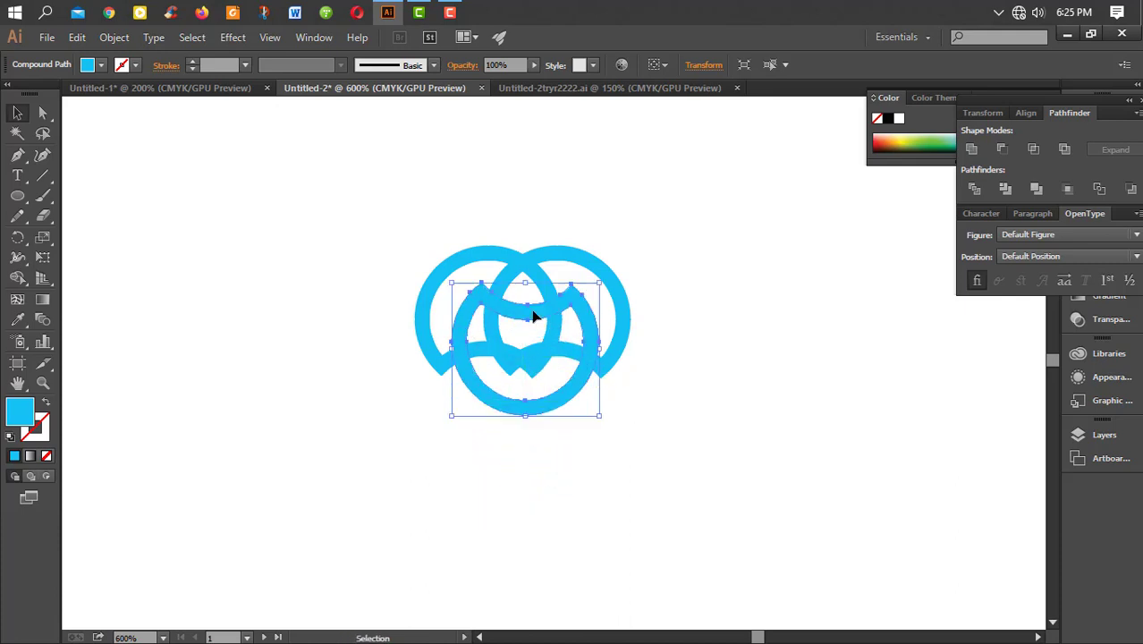
{"action": "left_click", "coordinate": [643, 385]}
Step: Shift the right crescent outline slightly to the right to adjust the spacing of the logo
{"action": "scroll", "coordinate": [643, 385], "scroll_direction": "down", "scroll_amount": 1}
{"action": "left_click_drag", "start_coordinate": [673, 395], "coordinate": [514, 411]}
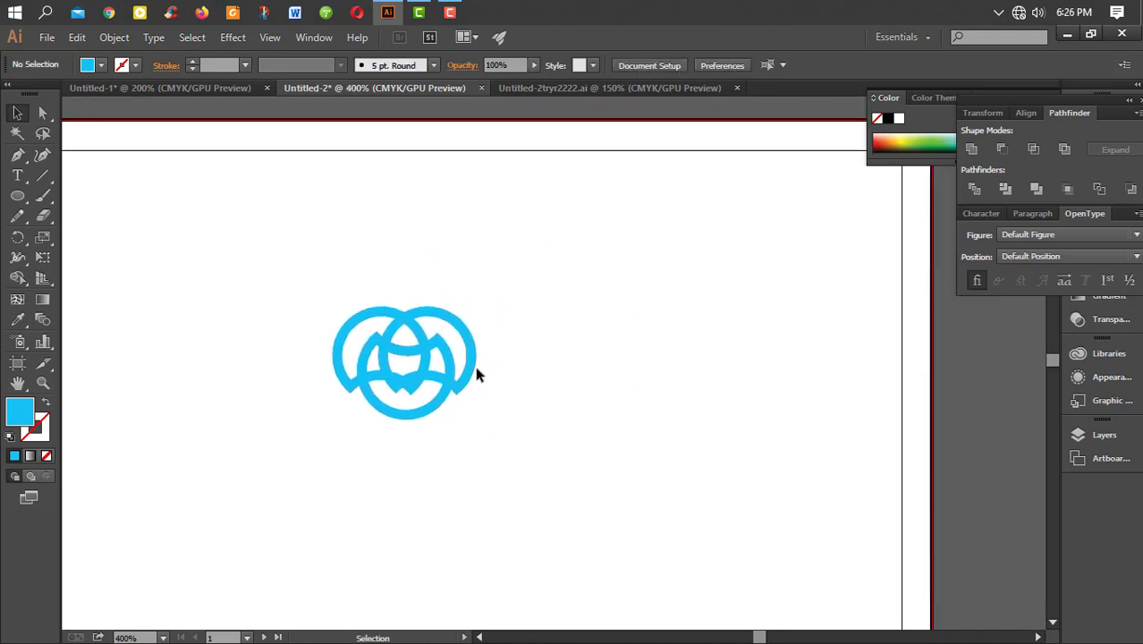
{"action": "mouse_move", "coordinate": [463, 367]}
{"action": "left_mouse_down"}
{"action": "mouse_move", "coordinate": [466, 347]}
{"action": "mouse_move", "coordinate": [479, 355]}
{"action": "left_mouse_up"}
{"action": "left_click", "coordinate": [511, 396]}
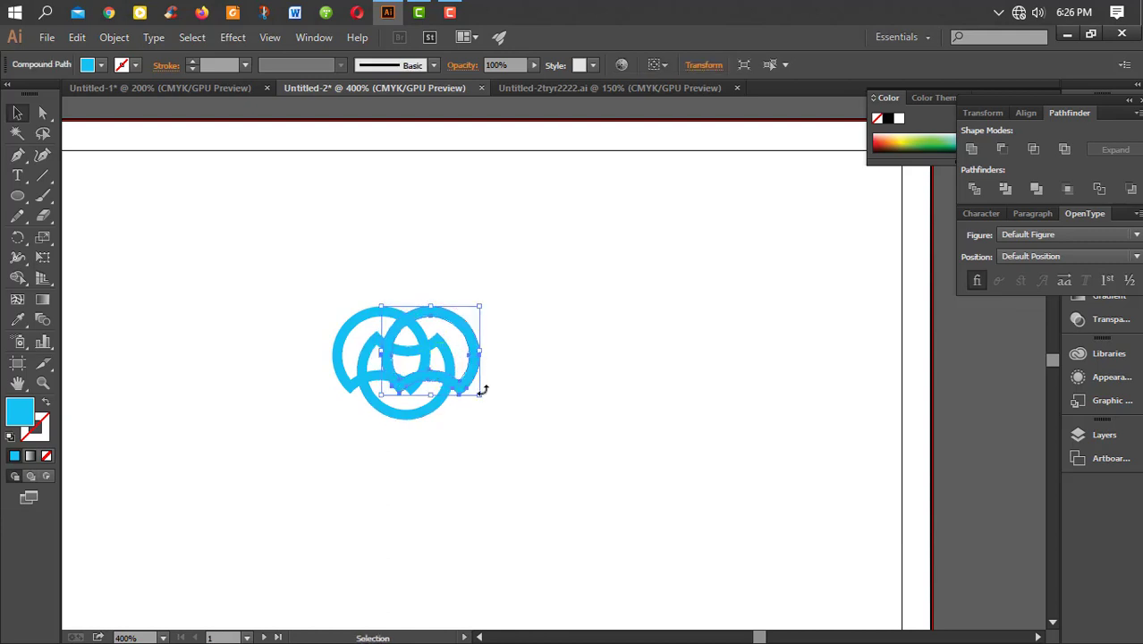
Step: Recolor the left crescent outline with the medium blue sampled from the swatch square beside the artboard
{"action": "scroll", "coordinate": [548, 407], "scroll_direction": "down", "scroll_amount": 1}
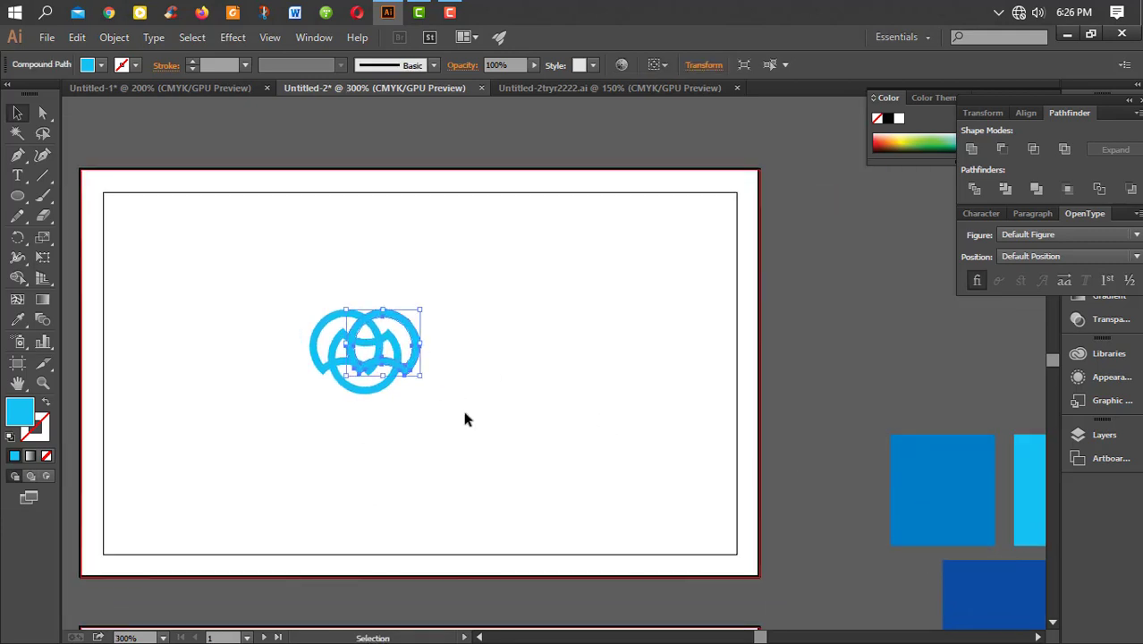
{"action": "left_click", "coordinate": [17, 320]}
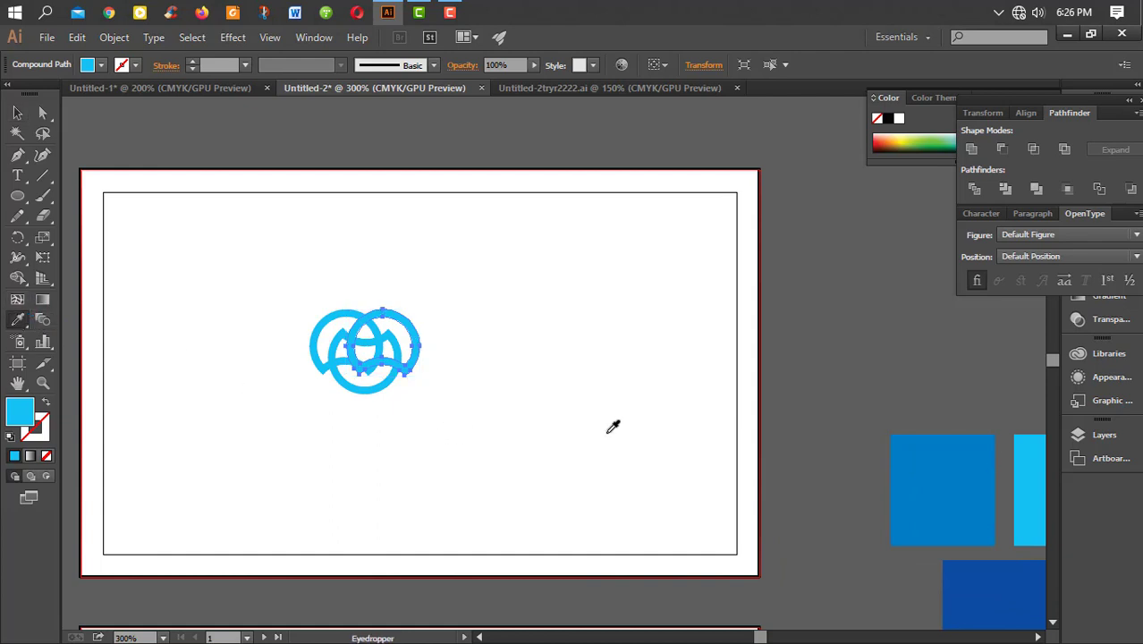
{"action": "left_click", "coordinate": [17, 113]}
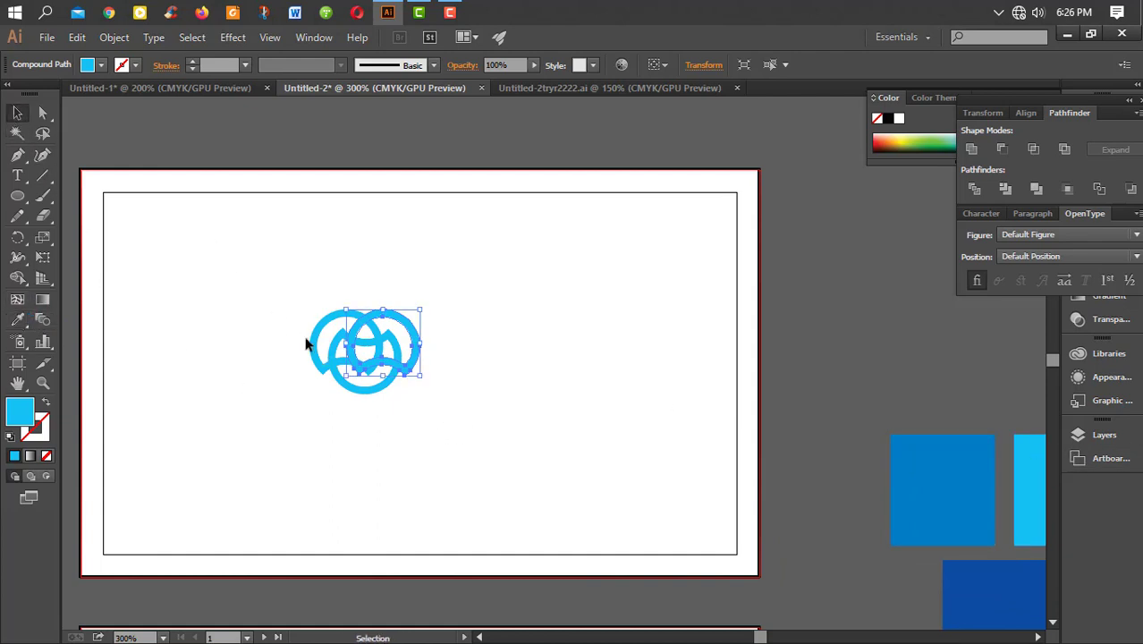
{"action": "left_click", "coordinate": [310, 343]}
{"action": "left_click", "coordinate": [17, 319]}
{"action": "left_click", "coordinate": [921, 501]}
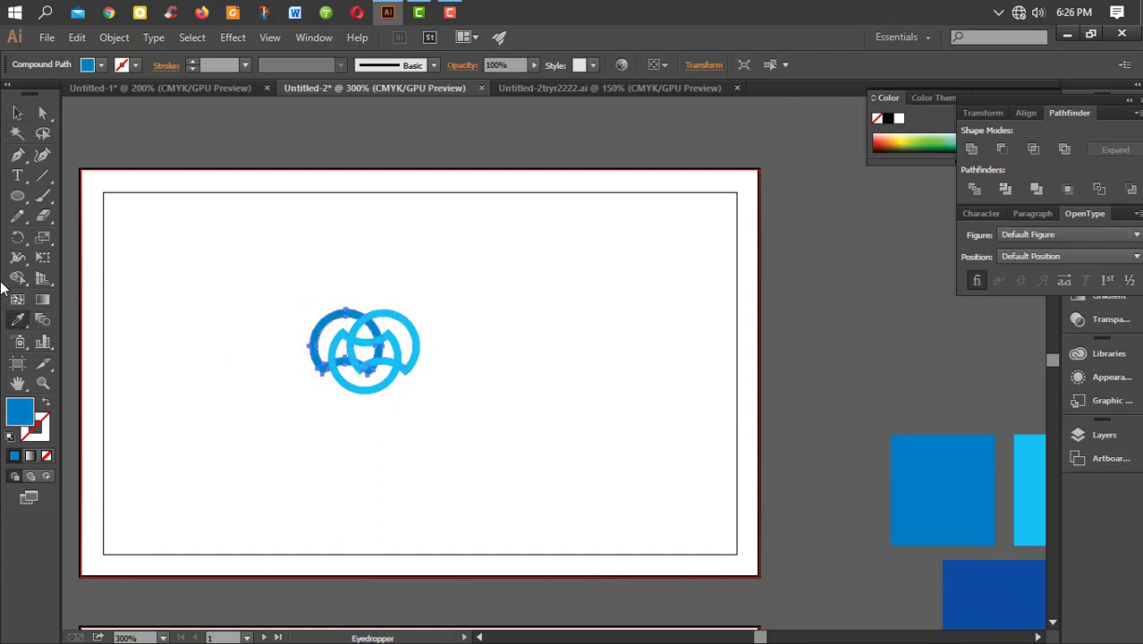
{"action": "left_click", "coordinate": [17, 113]}
Step: Recolor the lower crescent outline with the dark blue sampled from the swatch square beside the artboard
{"action": "left_click", "coordinate": [371, 393]}
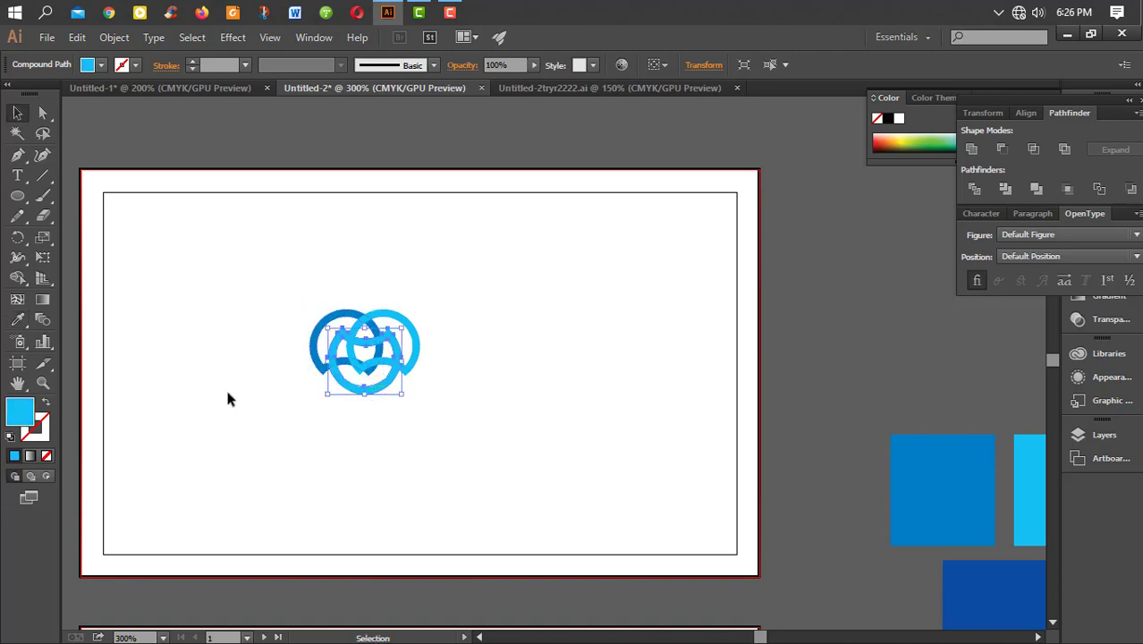
{"action": "left_click", "coordinate": [17, 319]}
{"action": "left_click", "coordinate": [952, 577]}
{"action": "left_click", "coordinate": [17, 113]}
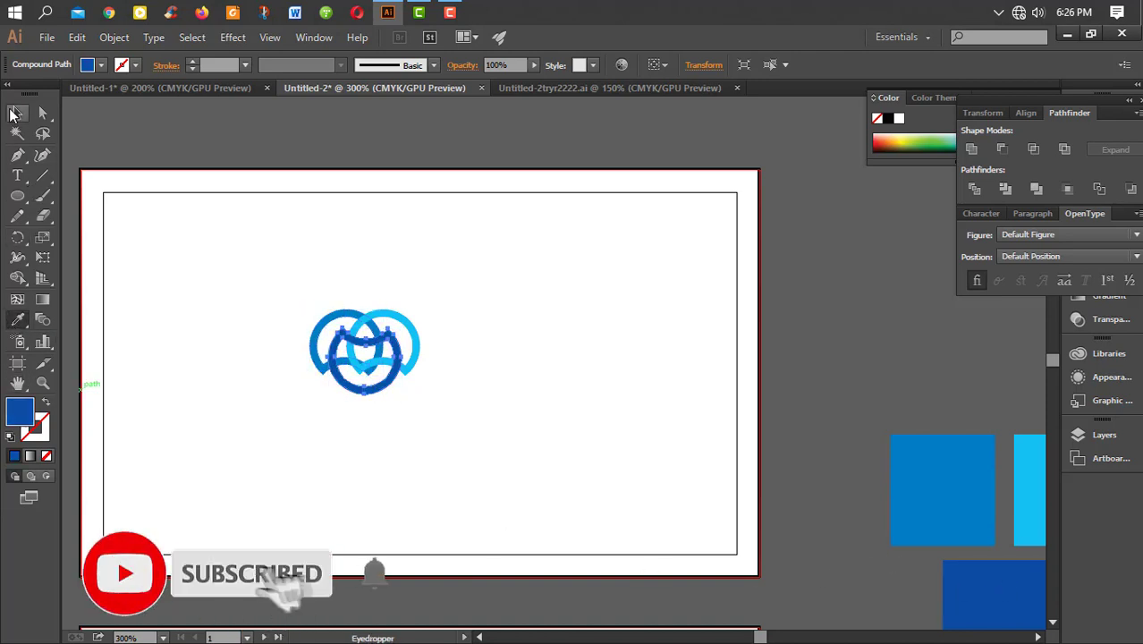
{"action": "left_click", "coordinate": [200, 279]}
{"action": "scroll", "coordinate": [582, 281], "scroll_direction": "down", "scroll_amount": 2}
{"action": "scroll", "coordinate": [582, 281], "scroll_direction": "up", "scroll_amount": 3}
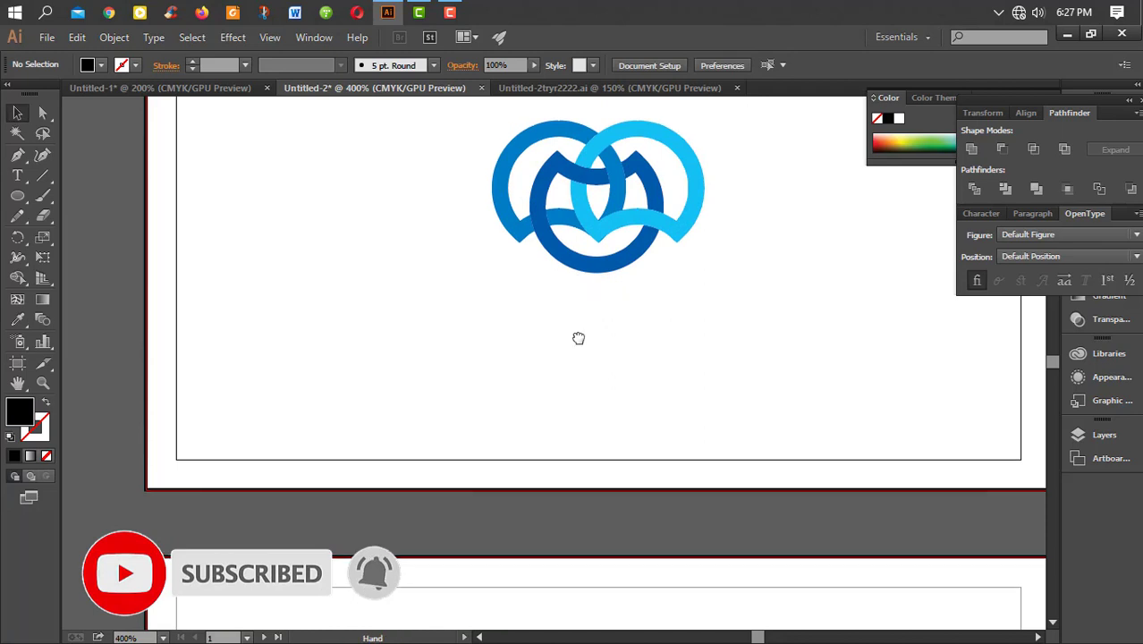
{"action": "scroll", "coordinate": [577, 337], "scroll_direction": "up", "scroll_amount": 2}
{"action": "scroll", "coordinate": [600, 440], "scroll_direction": "up", "scroll_amount": 1}
{"action": "left_click_drag", "start_coordinate": [607, 435], "coordinate": [606, 456]}
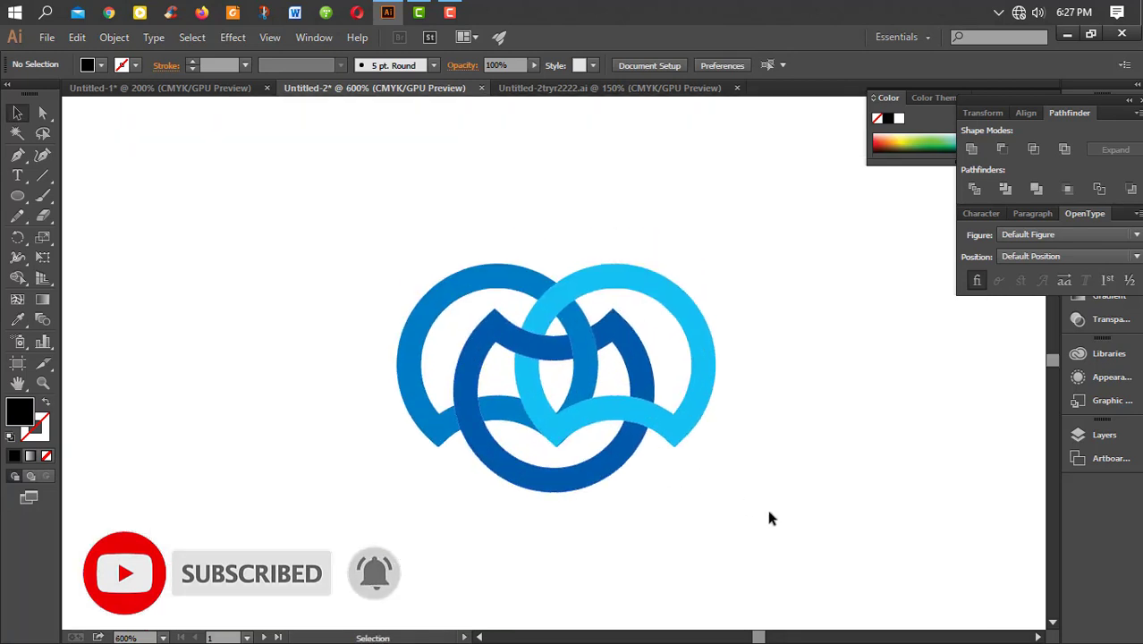
{"action": "left_click", "coordinate": [654, 410]}
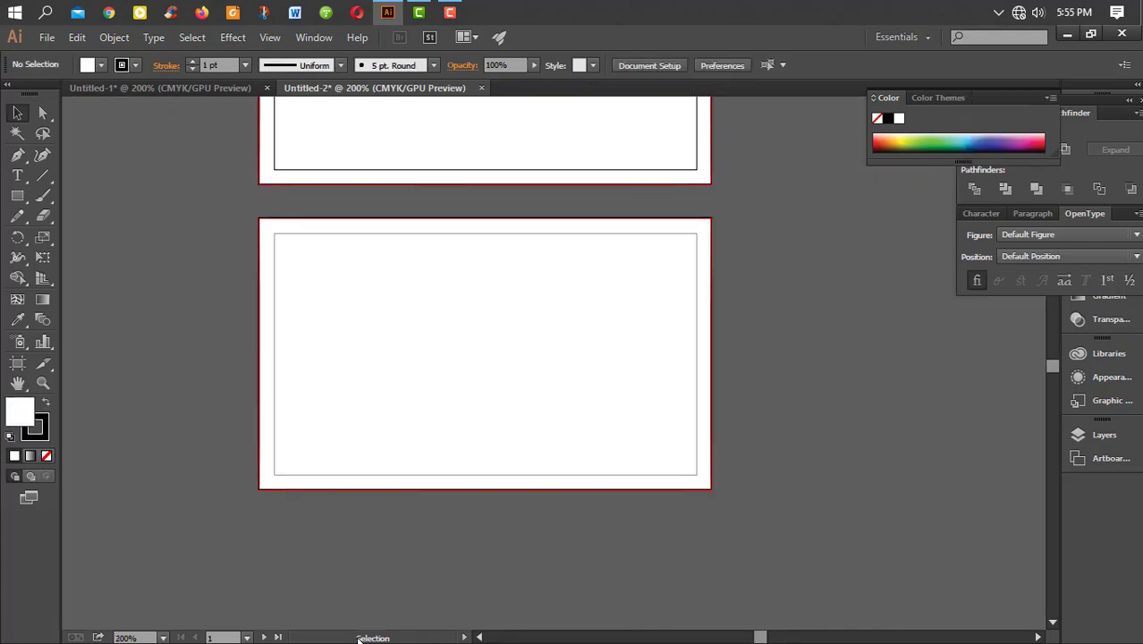
Step: Draw a closed Pen shape covering the upper card's top-left corner, with one edge curving between its top-right and bottom-left bleed corners
{"action": "scroll", "coordinate": [529, 367], "scroll_direction": "up", "scroll_amount": 4}
{"action": "left_click", "coordinate": [19, 160]}
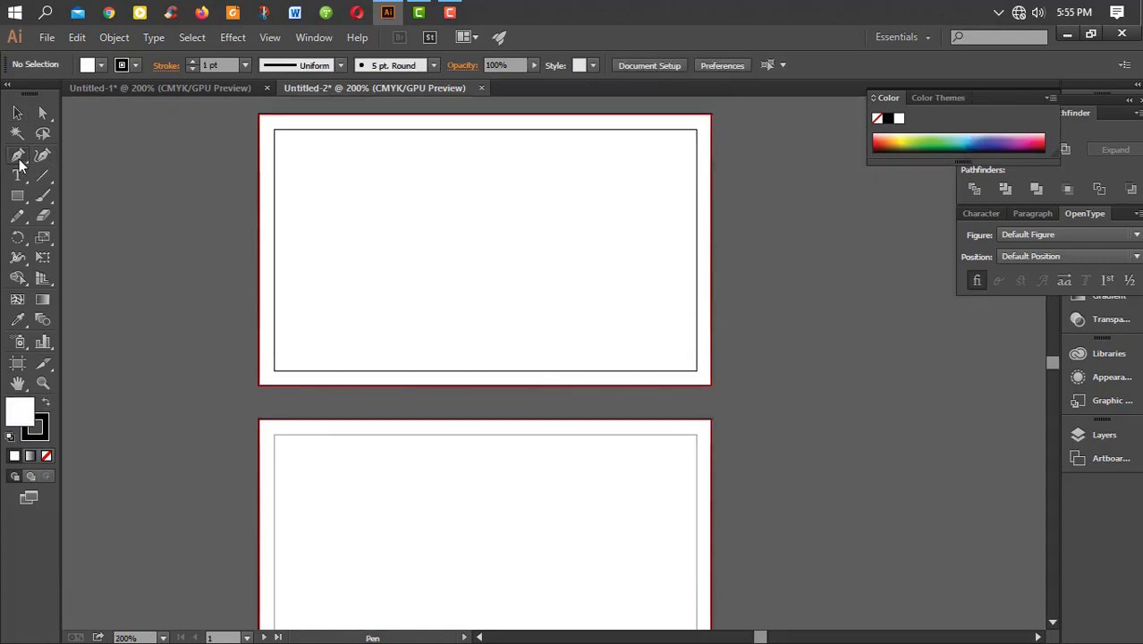
{"action": "left_click", "coordinate": [711, 114]}
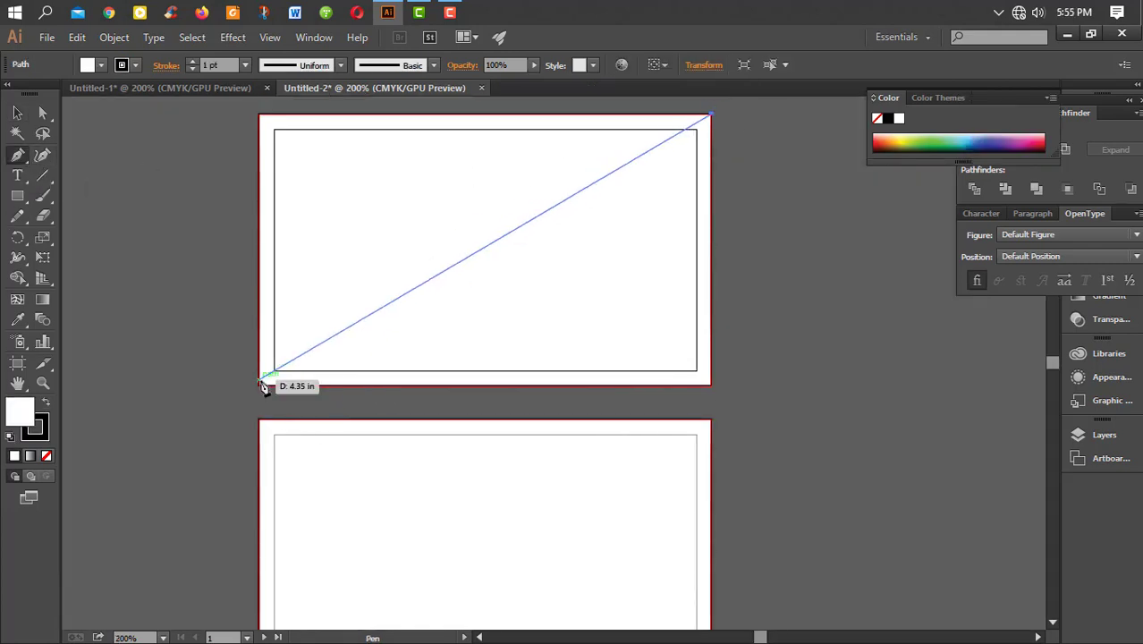
{"action": "left_click_drag", "start_coordinate": [258, 385], "coordinate": [230, 476]}
{"action": "scroll", "coordinate": [201, 541], "scroll_direction": "down", "scroll_amount": 2}
{"action": "left_click", "coordinate": [230, 358]}
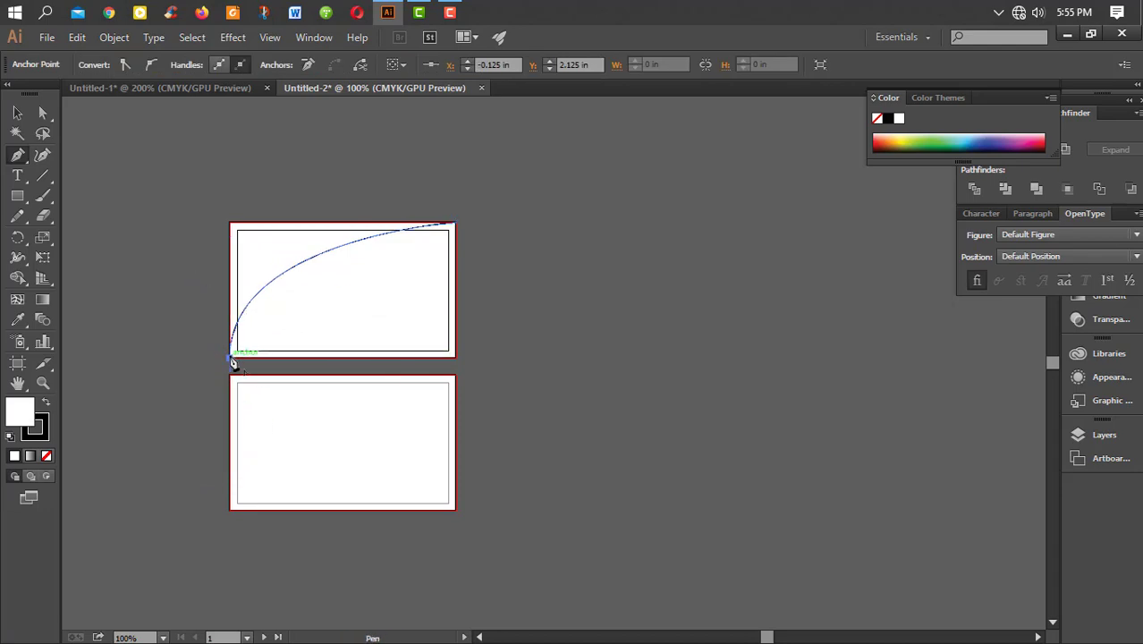
{"action": "left_click", "coordinate": [231, 224]}
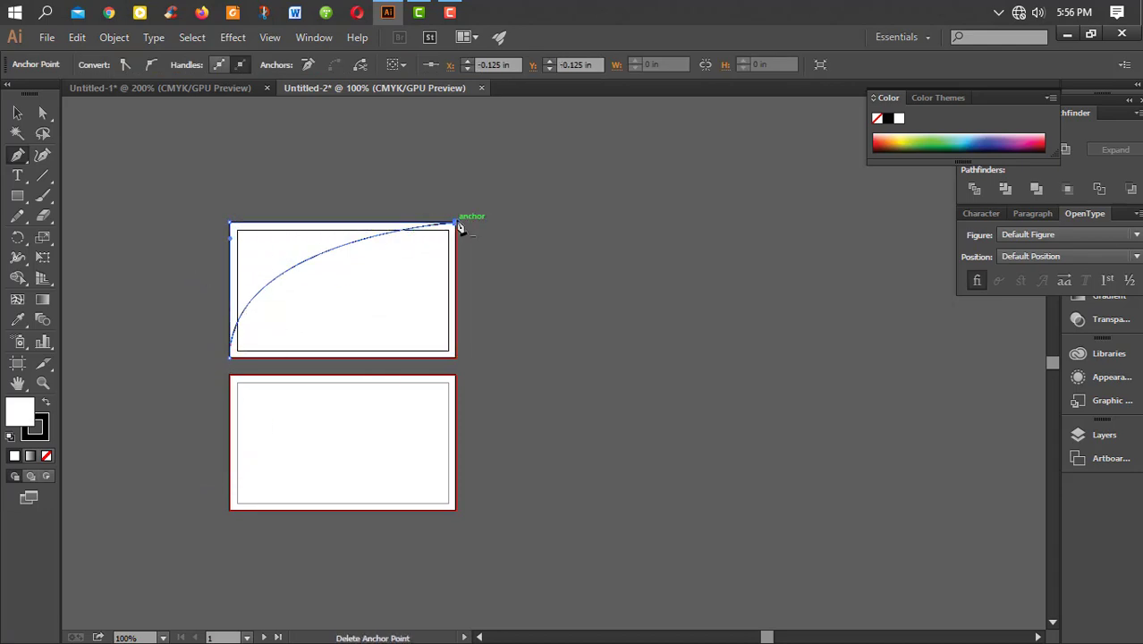
{"action": "left_click", "coordinate": [457, 224]}
Step: Swap the corner shape's fill and stroke so that it is filled black
{"action": "left_click", "coordinate": [47, 404]}
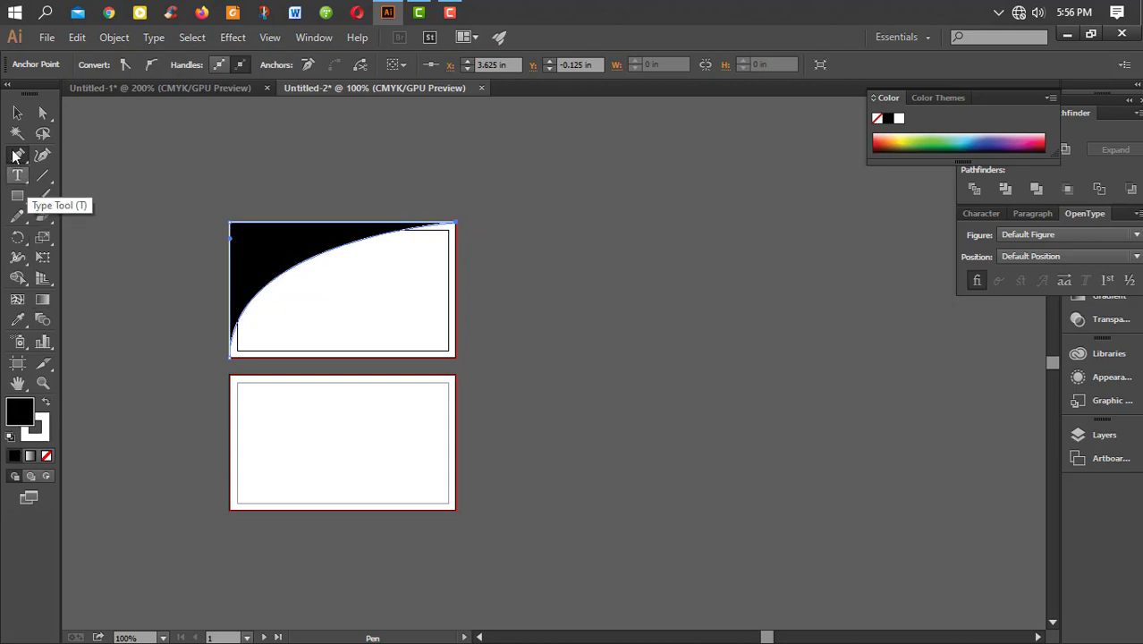
{"action": "left_click", "coordinate": [17, 113]}
{"action": "left_click", "coordinate": [187, 249]}
{"action": "left_click", "coordinate": [277, 259]}
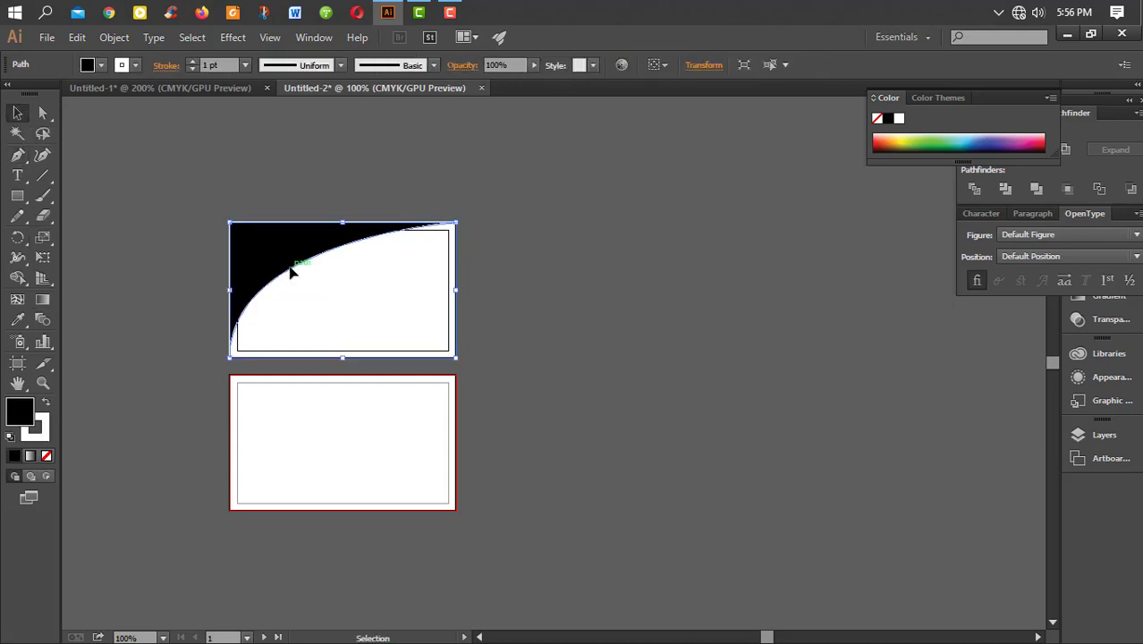
Step: Remove the white stroke from the black corner shape
{"action": "scroll", "coordinate": [290, 268], "scroll_direction": "up", "scroll_amount": 3}
{"action": "left_click_drag", "start_coordinate": [288, 265], "coordinate": [411, 309]}
{"action": "left_click", "coordinate": [192, 358]}
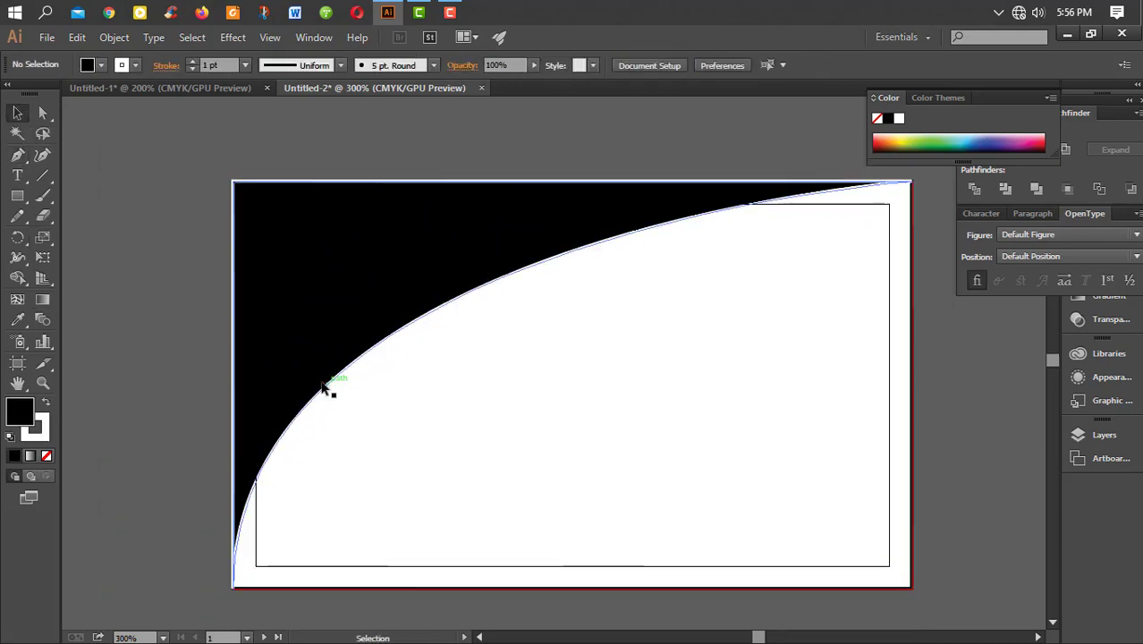
{"action": "left_click", "coordinate": [325, 386]}
{"action": "scroll", "coordinate": [251, 561], "scroll_direction": "up", "scroll_amount": 4}
{"action": "left_click_drag", "start_coordinate": [250, 562], "coordinate": [302, 456]}
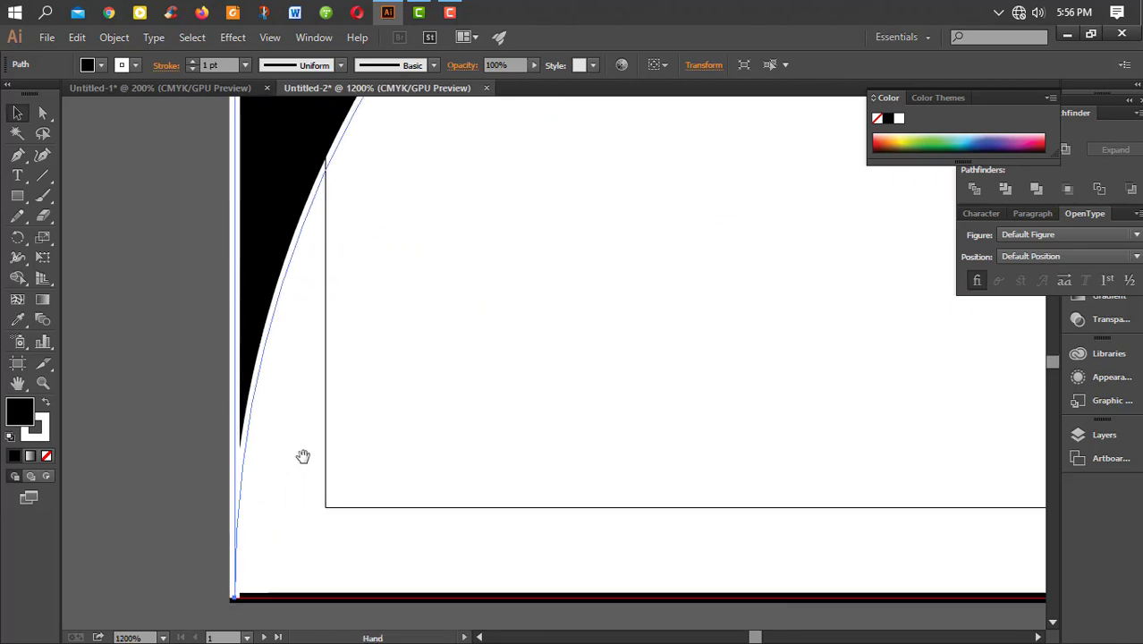
{"action": "scroll", "coordinate": [302, 456], "scroll_direction": "down", "scroll_amount": 2}
{"action": "left_click", "coordinate": [48, 457]}
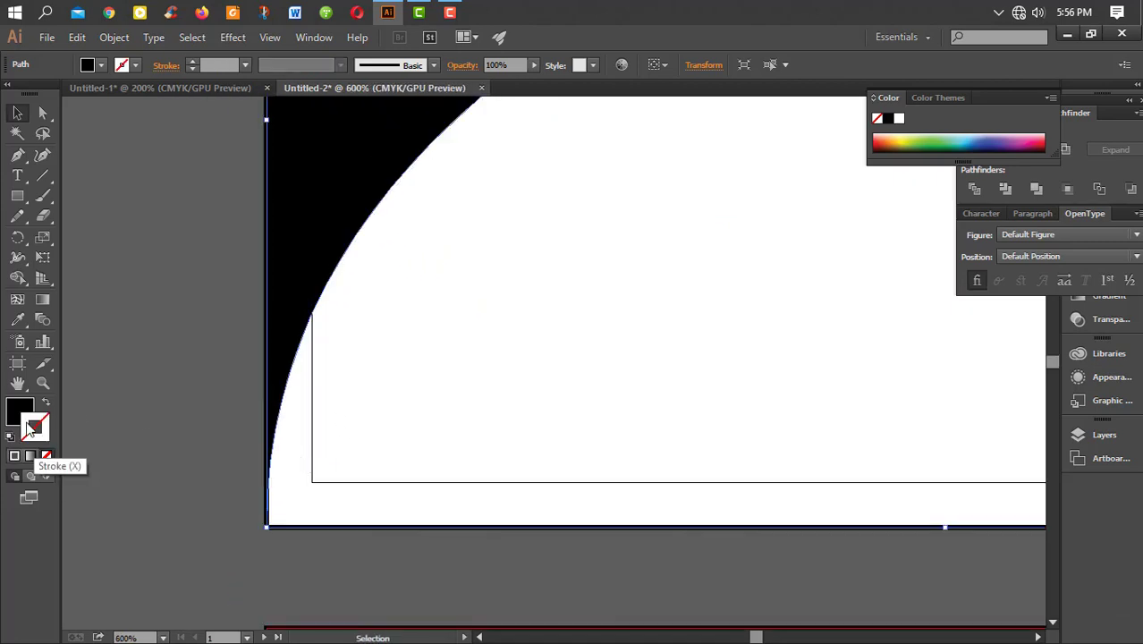
{"action": "left_click", "coordinate": [441, 467]}
{"action": "key", "text": "ctrl+1"}
{"action": "scroll", "coordinate": [494, 425], "scroll_direction": "up", "scroll_amount": 2}
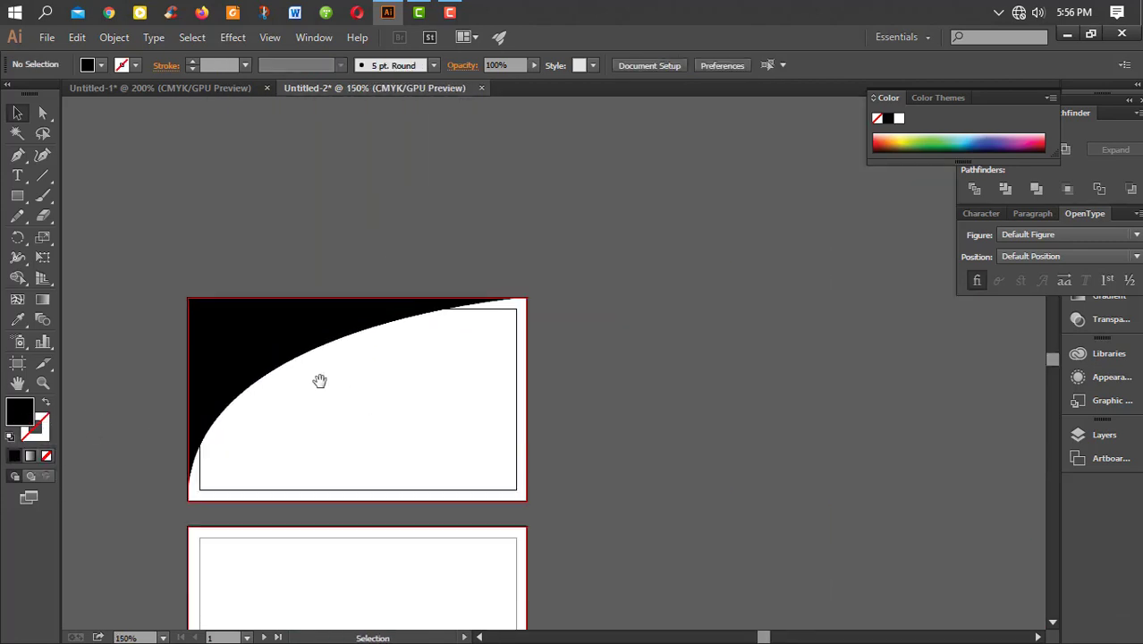
Step: Try to narrow a copy of the black curved corner shape from its right side
{"action": "left_click", "coordinate": [350, 273]}
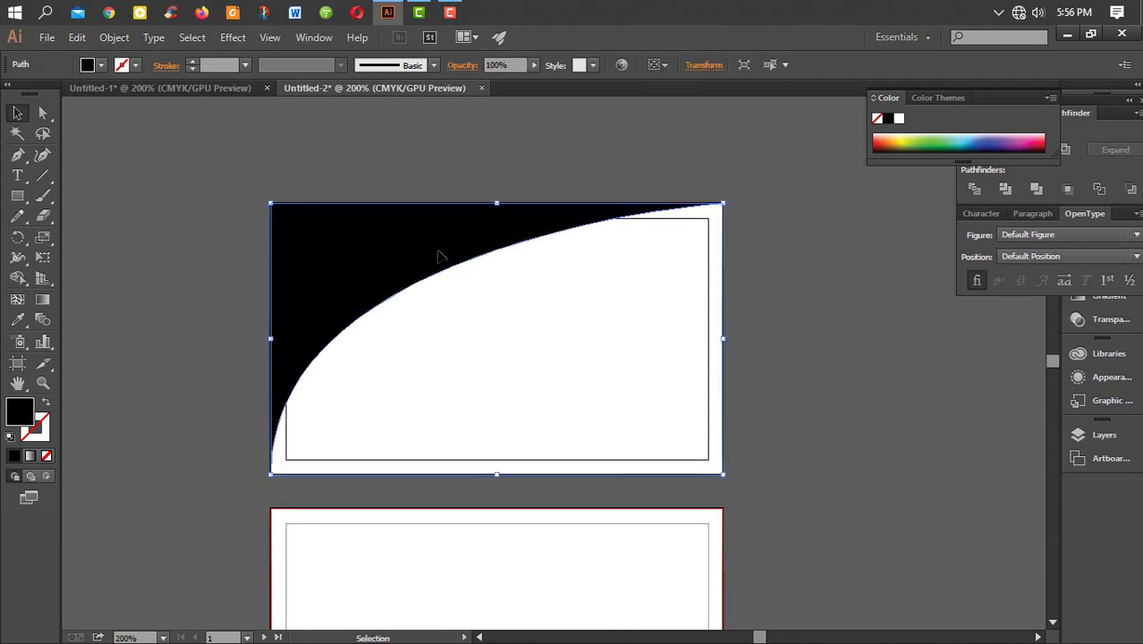
{"action": "mouse_move", "coordinate": [438, 256]}
{"action": "left_mouse_down"}
{"action": "mouse_move", "coordinate": [467, 258]}
{"action": "mouse_move", "coordinate": [441, 255]}
{"action": "left_mouse_up"}
{"action": "left_click_drag", "start_coordinate": [724, 340], "coordinate": [635, 342]}
{"action": "key", "text": "ctrl+z"}
{"action": "mouse_move", "coordinate": [424, 267]}
{"action": "left_mouse_down"}
{"action": "mouse_move", "coordinate": [455, 273]}
{"action": "mouse_move", "coordinate": [418, 268]}
{"action": "left_mouse_up"}
{"action": "left_click_drag", "start_coordinate": [724, 338], "coordinate": [642, 340]}
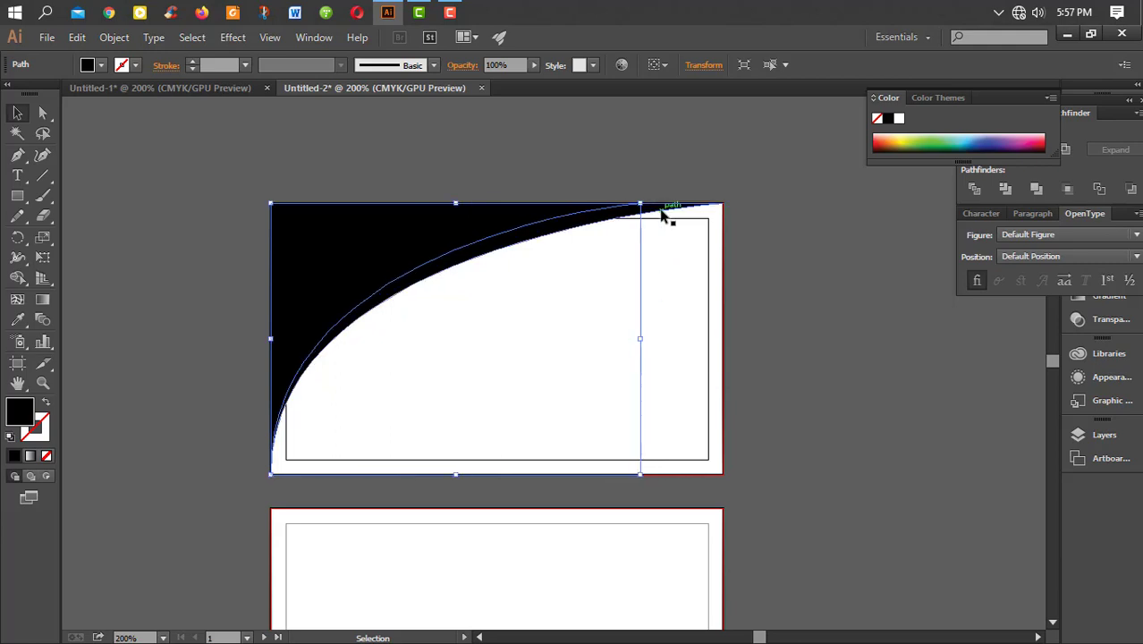
{"action": "left_click", "coordinate": [658, 211]}
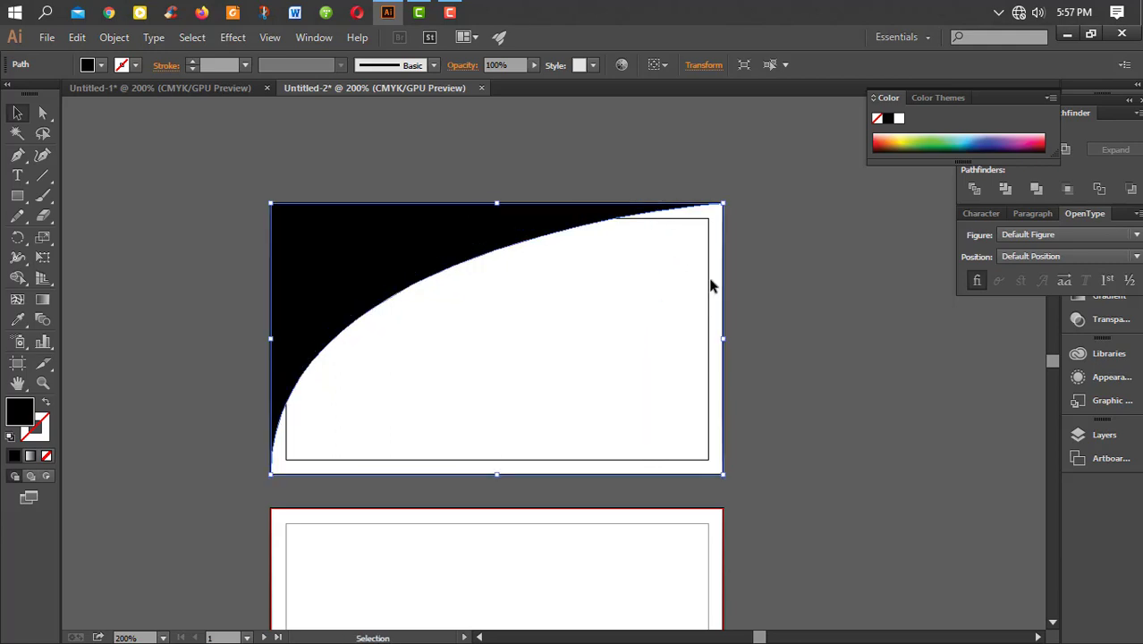
Step: Duplicate the black curved shape in place and narrow the copy to about four-fifths of the card's width, keeping its left edge fixed
{"action": "left_click", "coordinate": [553, 287]}
{"action": "left_click", "coordinate": [577, 217]}
{"action": "left_click_drag", "start_coordinate": [724, 339], "coordinate": [636, 339]}
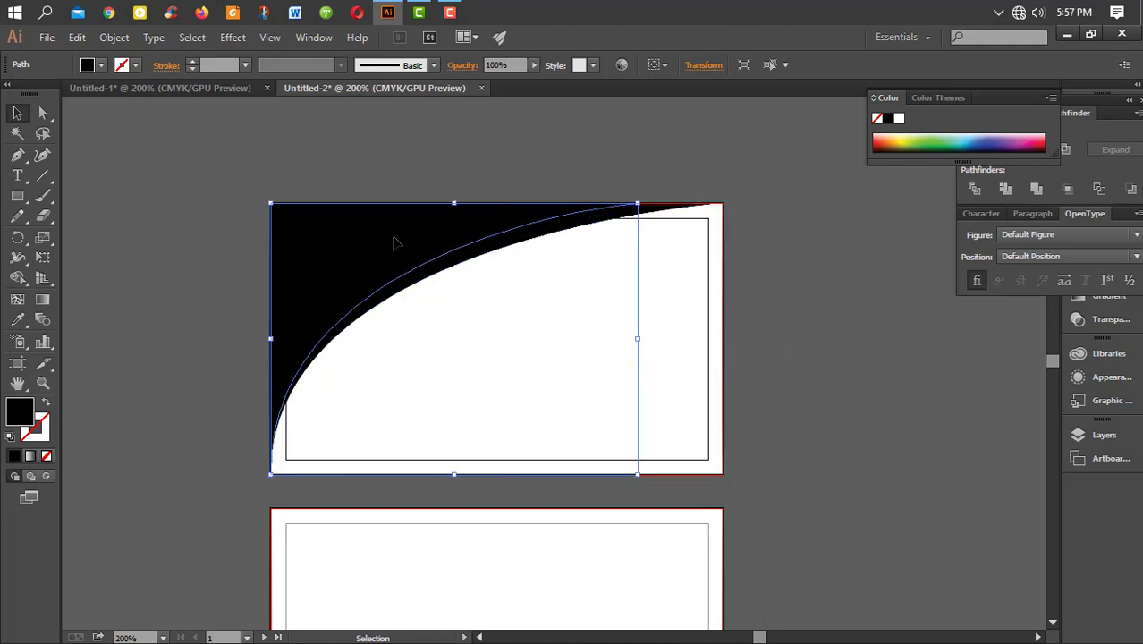
Step: Try to narrow the inner curved shape further, then undo the changes back to the previous width
{"action": "mouse_move", "coordinate": [393, 242]}
{"action": "left_mouse_down"}
{"action": "mouse_move", "coordinate": [425, 243]}
{"action": "mouse_move", "coordinate": [393, 242]}
{"action": "left_mouse_up"}
{"action": "left_click_drag", "start_coordinate": [638, 339], "coordinate": [569, 340]}
{"action": "left_click", "coordinate": [591, 224]}
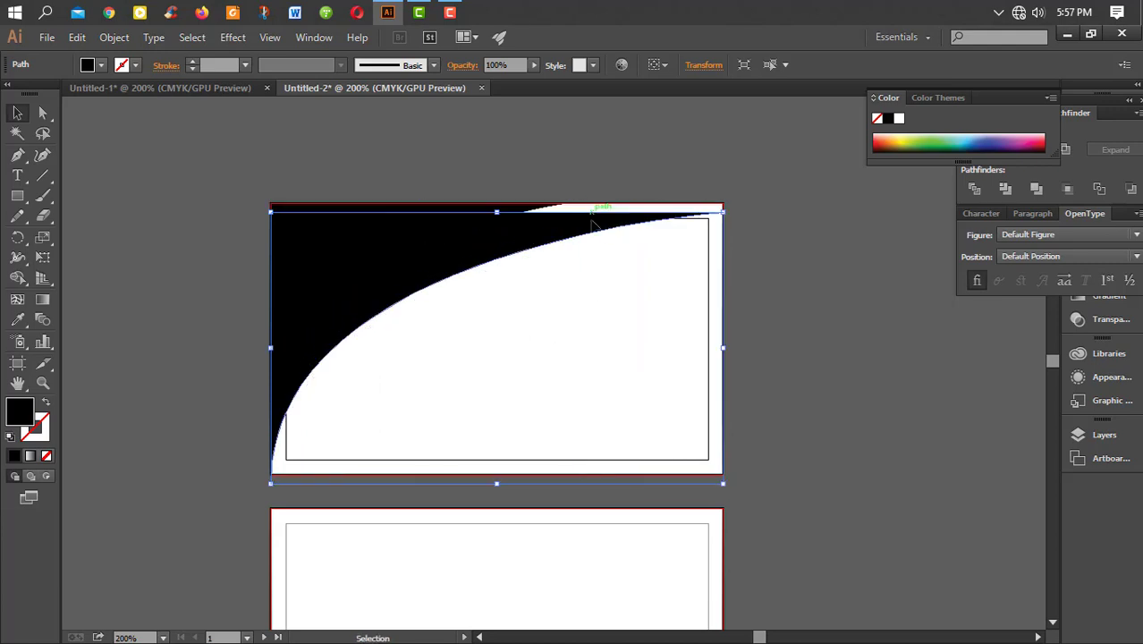
{"action": "key", "text": "ctrl+z"}
{"action": "left_click", "coordinate": [635, 220]}
{"action": "left_click", "coordinate": [504, 211]}
{"action": "left_click", "coordinate": [519, 233]}
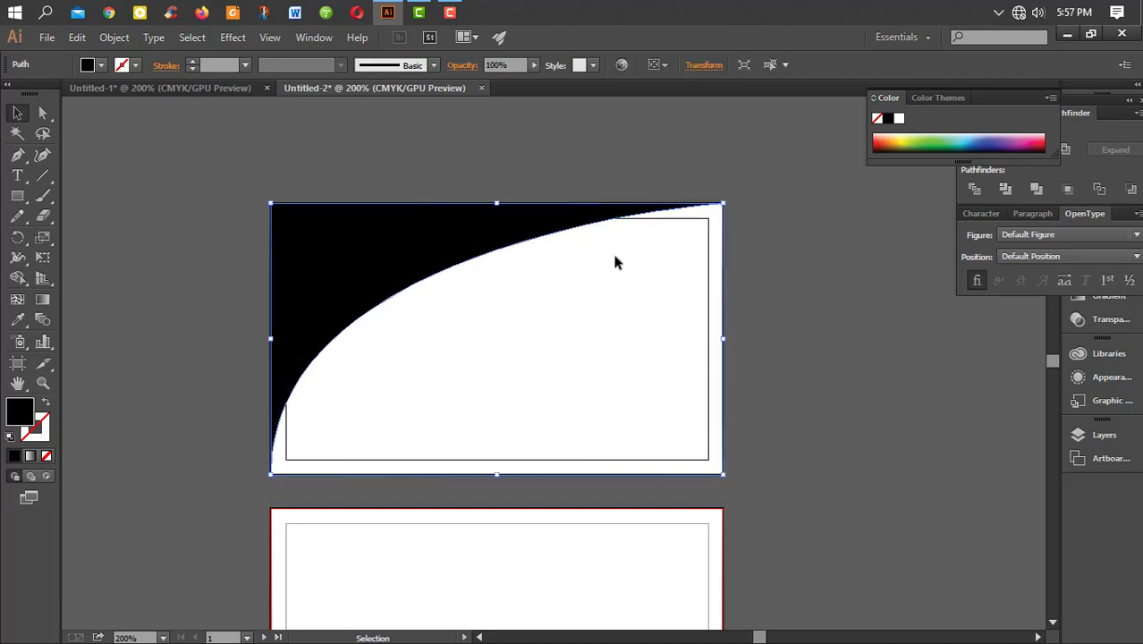
{"action": "left_click", "coordinate": [614, 257]}
{"action": "left_click", "coordinate": [603, 214]}
{"action": "left_click", "coordinate": [473, 210]}
{"action": "key", "text": "ctrl+z"}
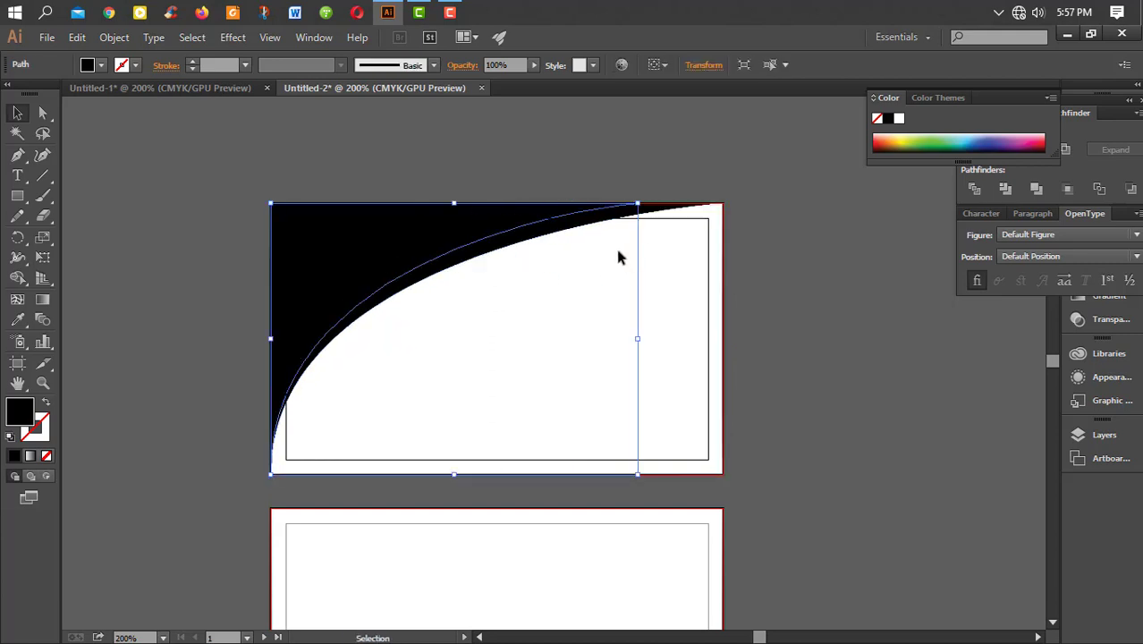
Step: Duplicate the inner curved shape in place and narrow the new copy to about 70 percent of the card's width
{"action": "left_click_drag", "start_coordinate": [402, 256], "coordinate": [447, 264]}
{"action": "left_click_drag", "start_coordinate": [445, 265], "coordinate": [399, 256]}
{"action": "left_click_drag", "start_coordinate": [638, 339], "coordinate": [584, 339]}
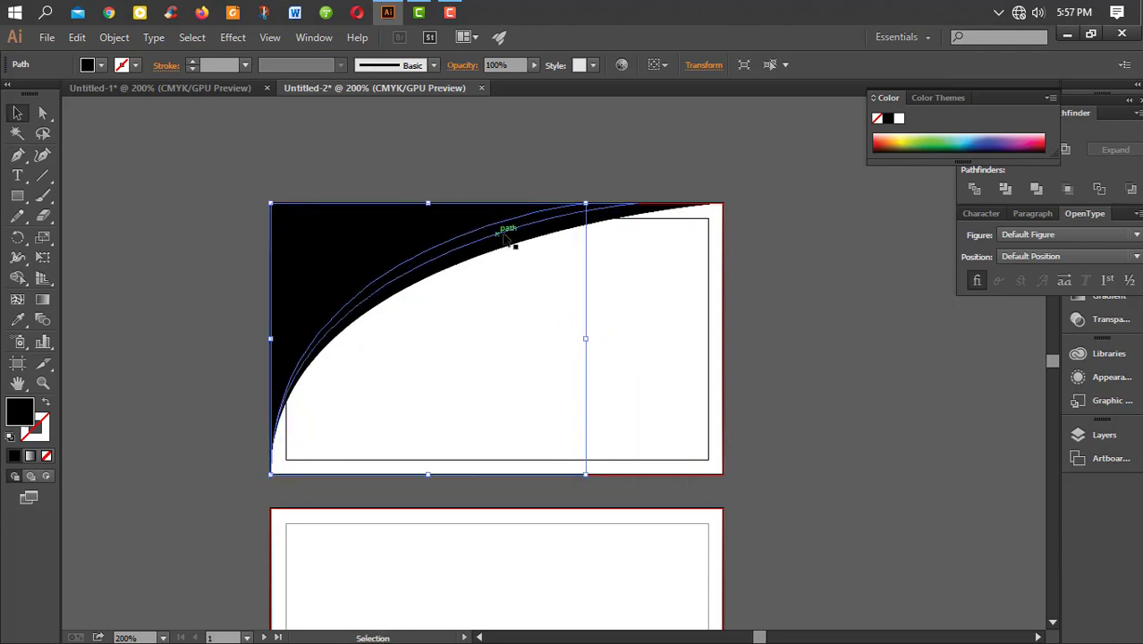
{"action": "left_click", "coordinate": [515, 242]}
{"action": "left_click", "coordinate": [581, 300]}
{"action": "scroll", "coordinate": [587, 296], "scroll_direction": "down", "scroll_amount": 2}
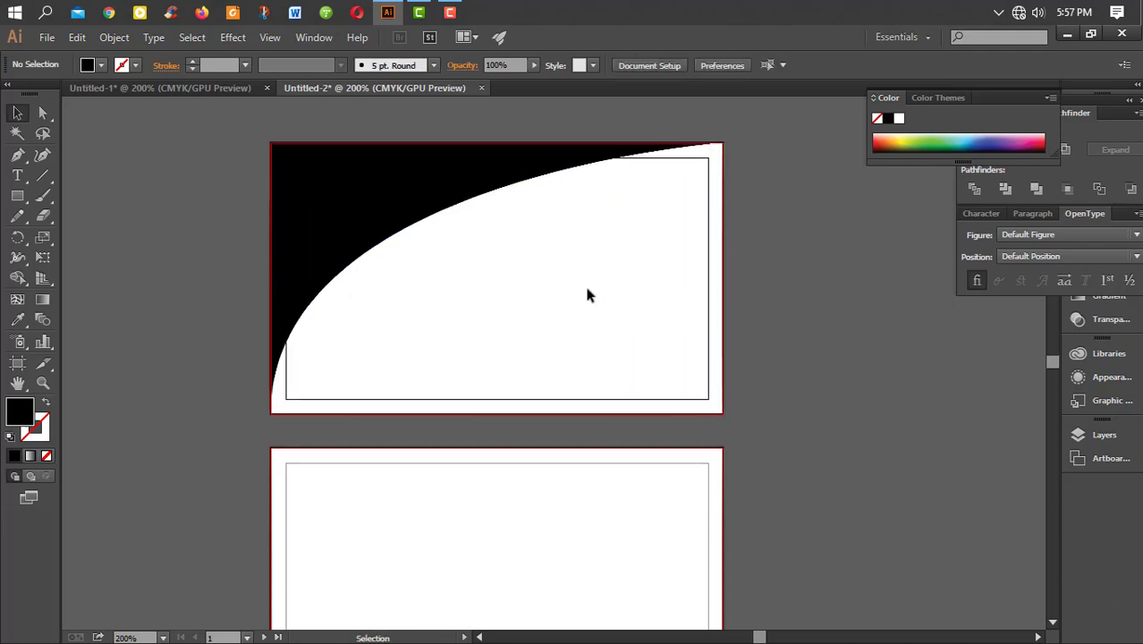
Step: Bring the blue color swatches, logo, company name and contact details from the Untitled-1 document in beside the artboards
{"action": "left_click", "coordinate": [230, 89]}
{"action": "left_click_drag", "start_coordinate": [741, 517], "coordinate": [728, 392]}
{"action": "scroll", "coordinate": [888, 415], "scroll_direction": "down", "scroll_amount": 2}
{"action": "scroll", "coordinate": [675, 394], "scroll_direction": "up", "scroll_amount": 1}
{"action": "left_click", "coordinate": [690, 225]}
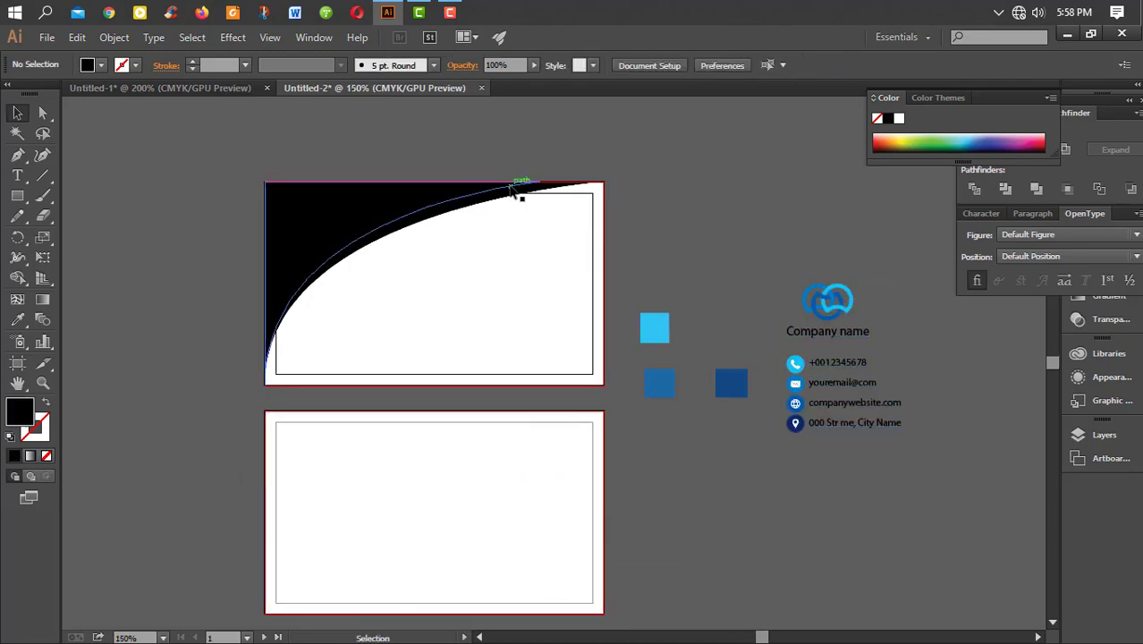
Step: Fill the widest curved shape with the dark blue sampled from the swatch square beside the artboards
{"action": "left_click", "coordinate": [498, 211]}
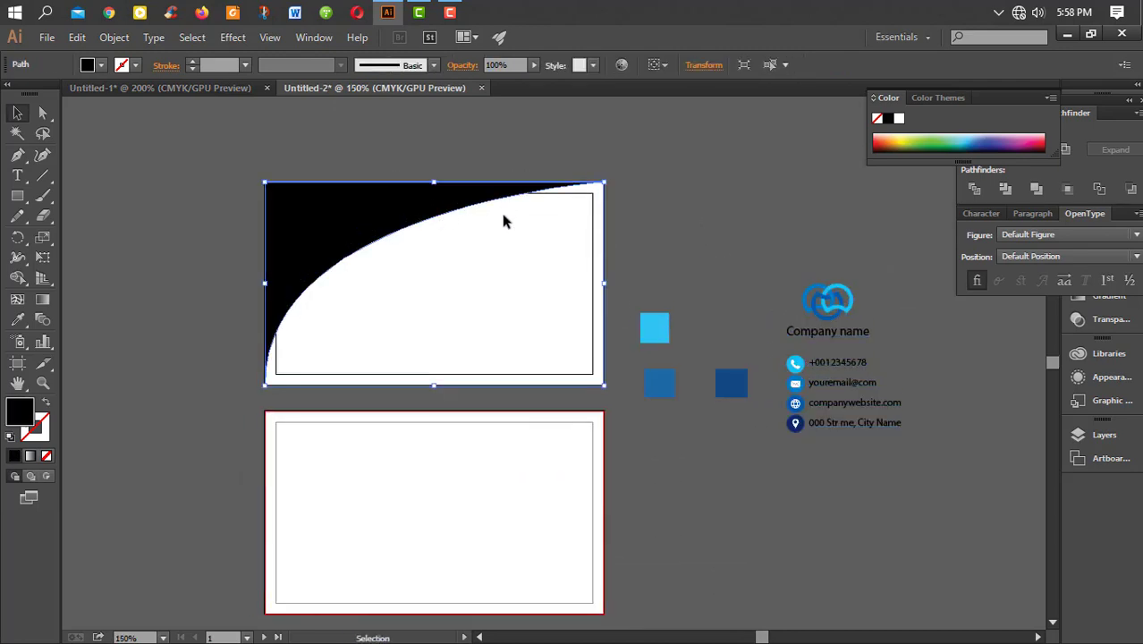
{"action": "left_click", "coordinate": [18, 319]}
{"action": "left_click", "coordinate": [345, 289]}
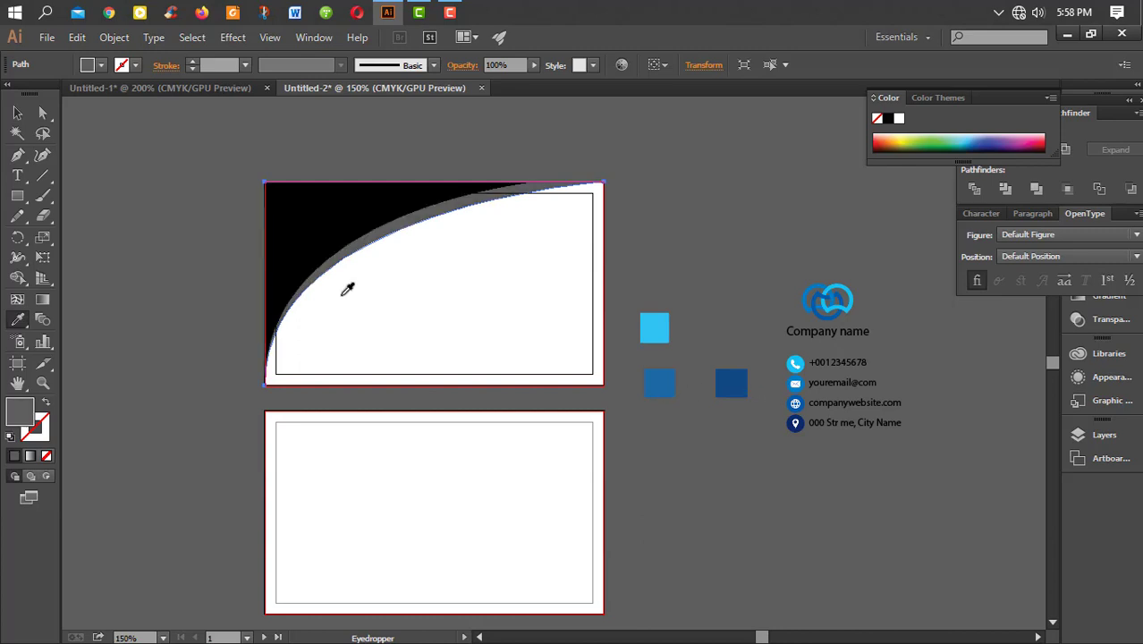
{"action": "left_click", "coordinate": [730, 382]}
{"action": "left_click", "coordinate": [16, 113]}
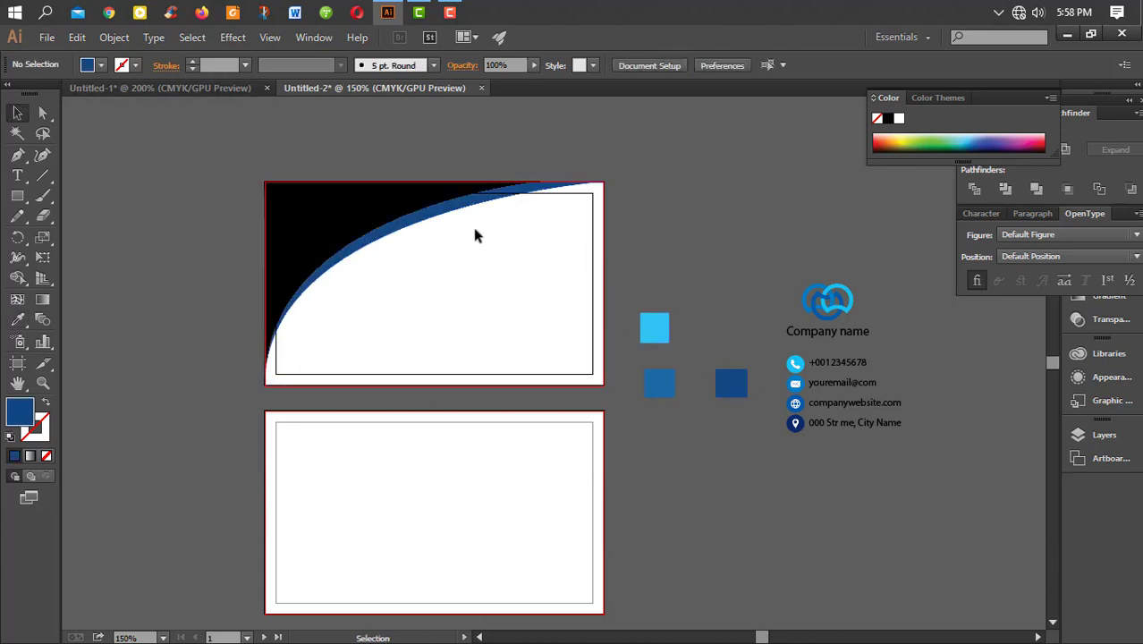
Step: Fill the middle curved shape with the medium blue sampled from the swatch square beside the artboards
{"action": "left_click", "coordinate": [474, 204]}
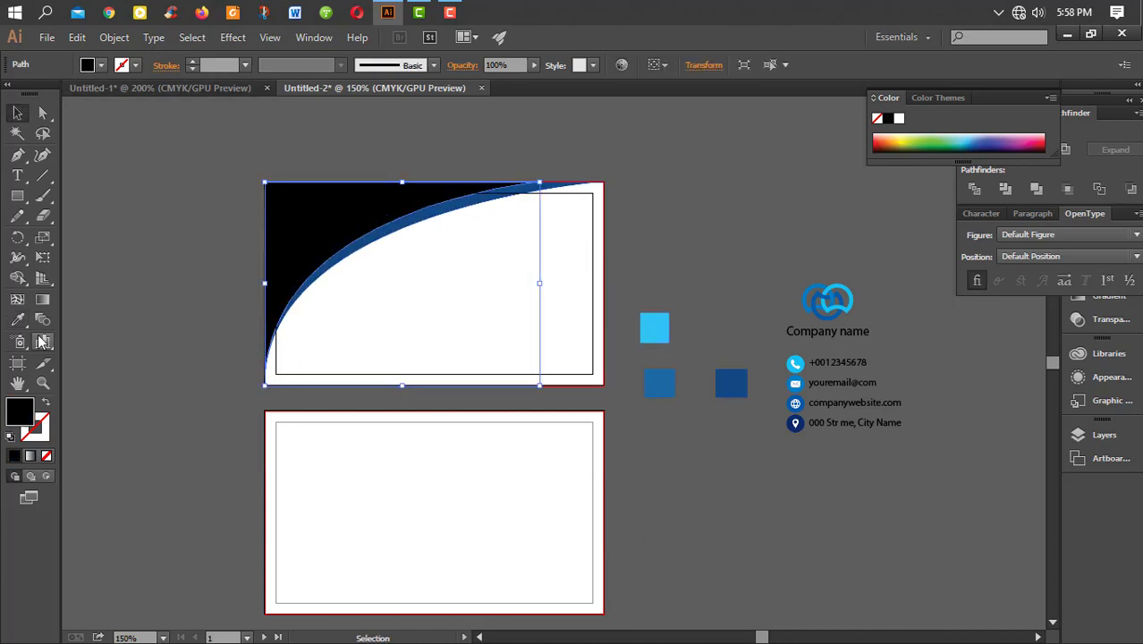
{"action": "left_click", "coordinate": [18, 319]}
{"action": "left_click", "coordinate": [660, 383]}
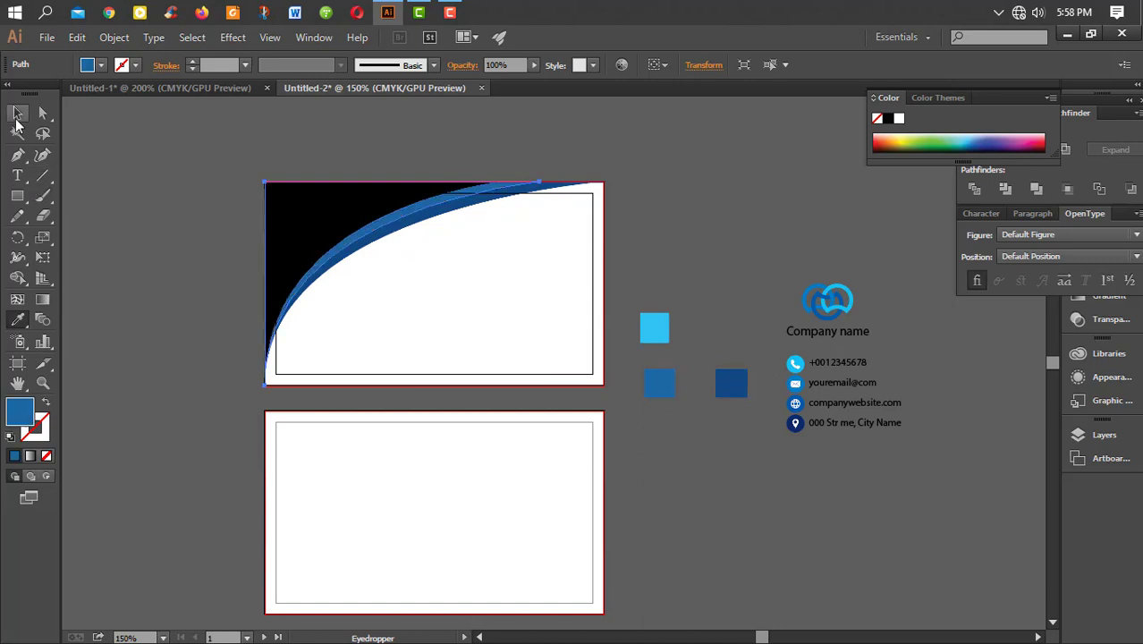
{"action": "left_click", "coordinate": [16, 114]}
Step: Fill the narrowest curved shape with the light blue sampled from the swatch square beside the artboards
{"action": "left_click", "coordinate": [261, 296]}
{"action": "left_click", "coordinate": [18, 319]}
{"action": "left_click", "coordinate": [656, 330]}
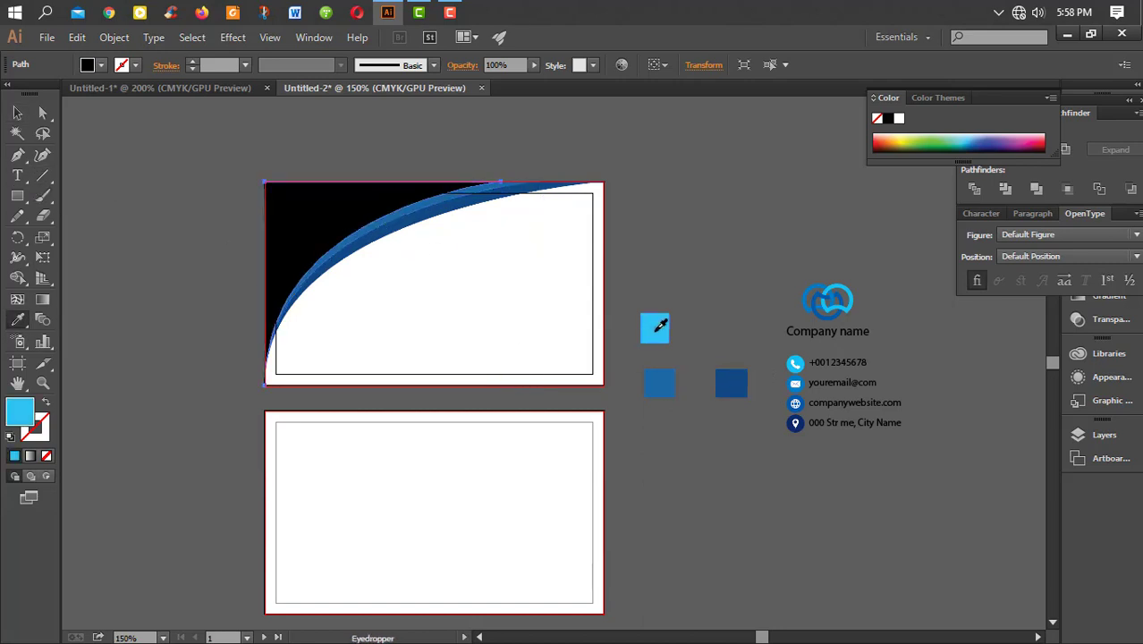
{"action": "left_click", "coordinate": [16, 113]}
{"action": "left_click", "coordinate": [215, 238]}
Step: Try to widen the medium blue curved shape to the full width of the upper card
{"action": "scroll", "coordinate": [496, 259], "scroll_direction": "up", "scroll_amount": 1}
{"action": "left_click_drag", "start_coordinate": [467, 248], "coordinate": [412, 163]}
{"action": "left_click", "coordinate": [450, 260]}
{"action": "left_click", "coordinate": [511, 196]}
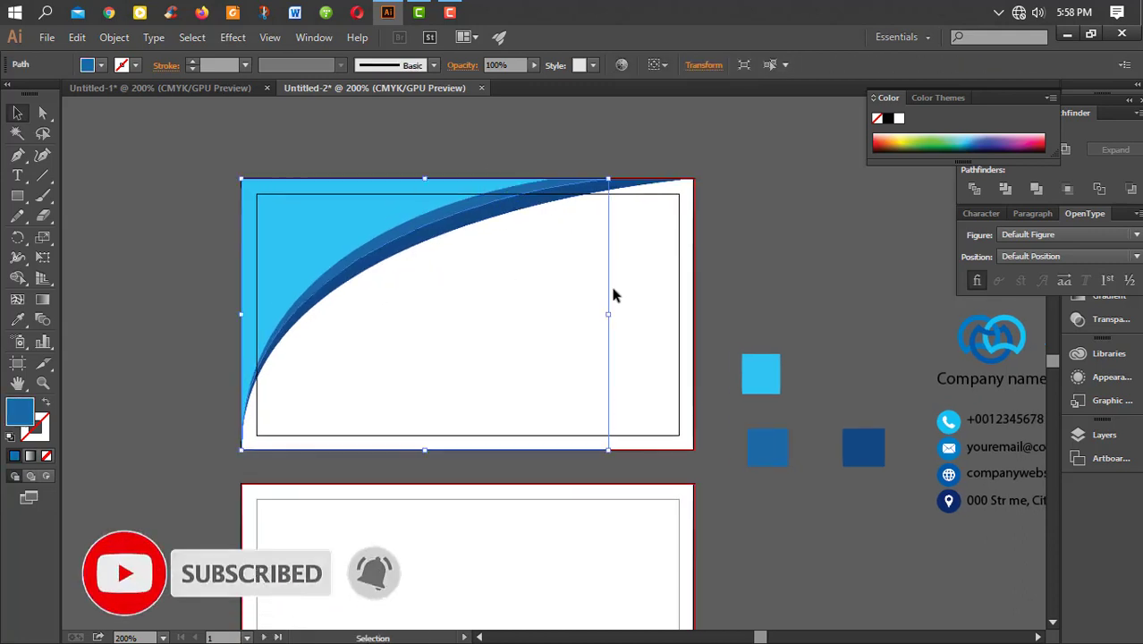
{"action": "left_click_drag", "start_coordinate": [610, 314], "coordinate": [694, 315]}
{"action": "left_click", "coordinate": [501, 316]}
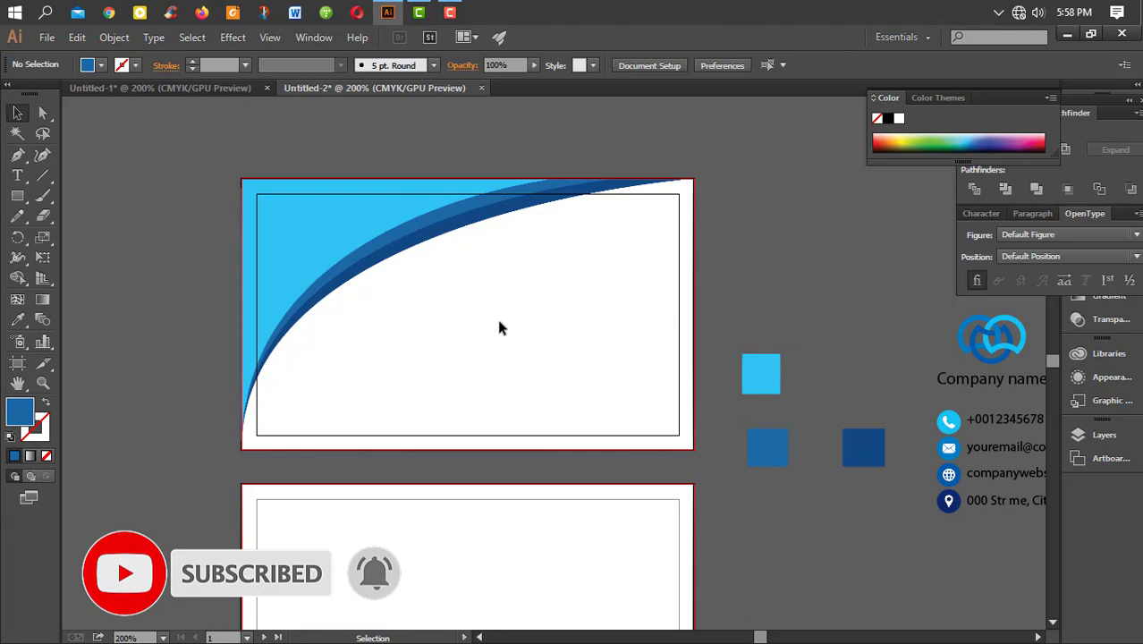
Step: Group the three blue curved shapes on the upper card
{"action": "left_click_drag", "start_coordinate": [496, 315], "coordinate": [356, 176]}
{"action": "right_click", "coordinate": [345, 184]}
{"action": "left_click", "coordinate": [388, 262]}
{"action": "left_click", "coordinate": [191, 221]}
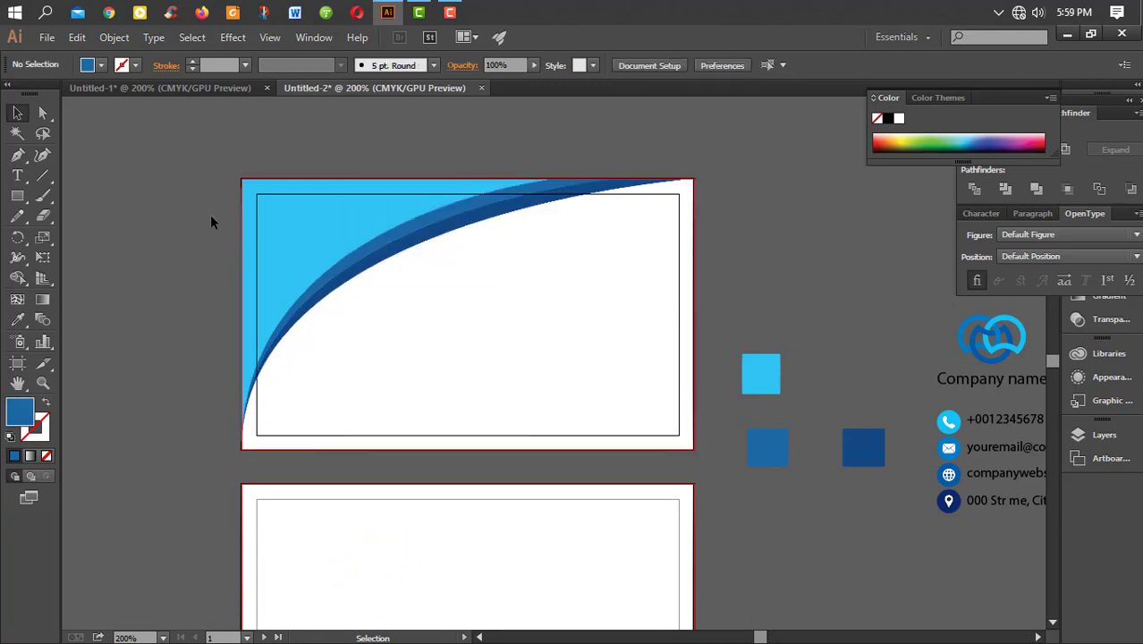
Step: Duplicate the blue curve group onto the lower card and flip the copy vertically so it fills the bottom-left corner
{"action": "scroll", "coordinate": [210, 216], "scroll_direction": "down", "scroll_amount": 1}
{"action": "scroll", "coordinate": [214, 221], "scroll_direction": "down", "scroll_amount": 1}
{"action": "left_click", "coordinate": [338, 355]}
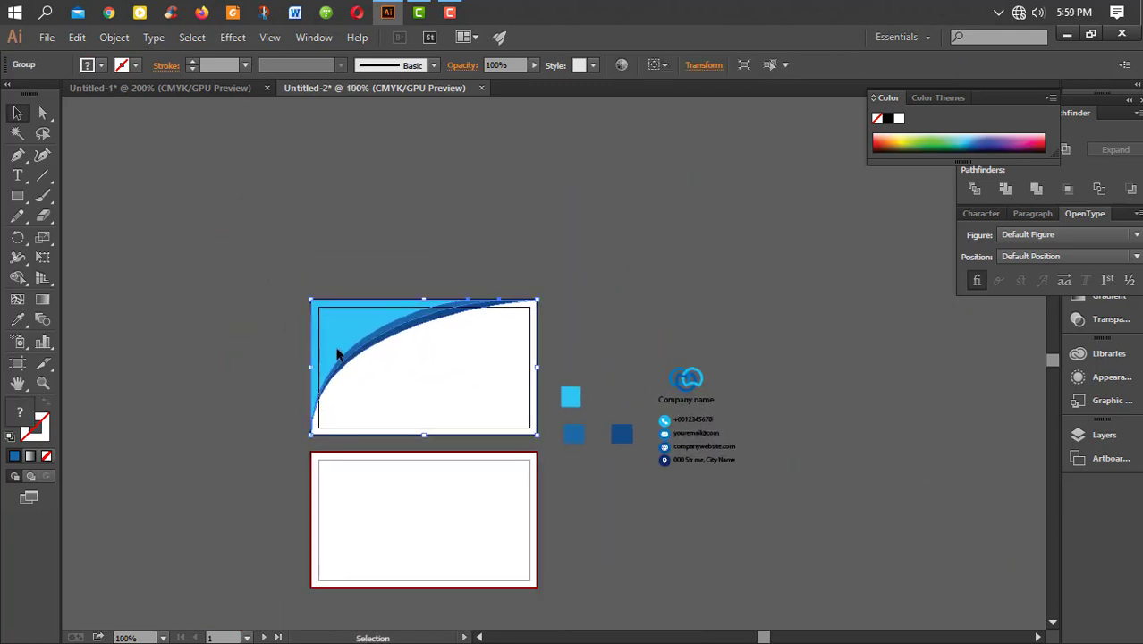
{"action": "left_click_drag", "start_coordinate": [338, 355], "coordinate": [340, 538]}
{"action": "left_click_drag", "start_coordinate": [423, 616], "coordinate": [429, 347]}
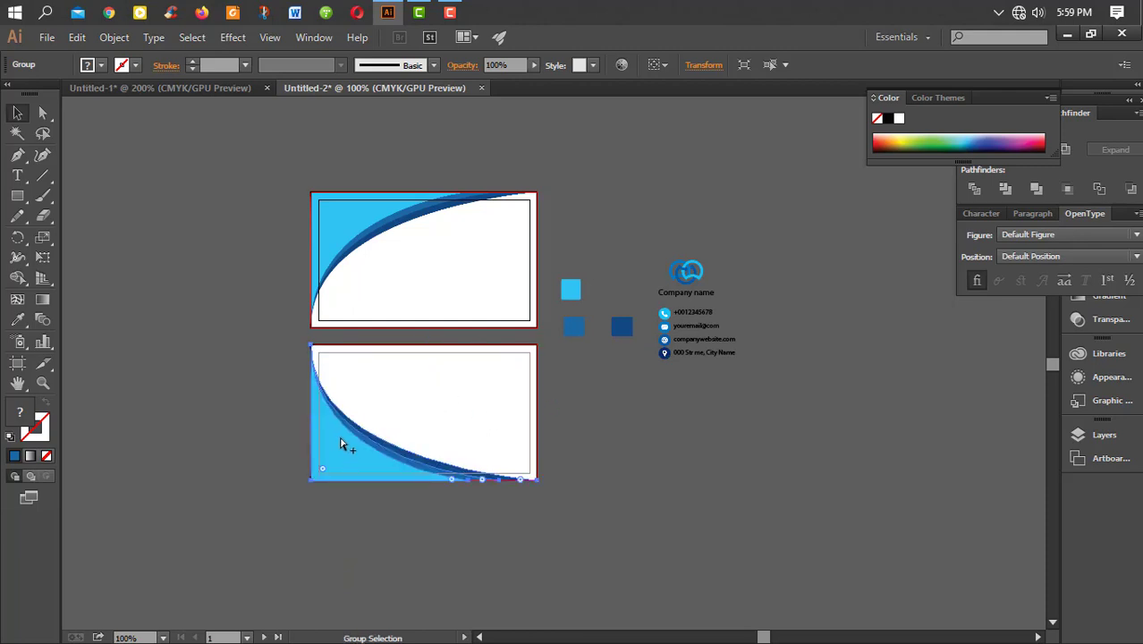
Step: Copy the lower card's blue curve group onto the upper card and flip it horizontally so it fills the bottom-right corner
{"action": "key", "text": "ctrl+plus"}
{"action": "left_click_drag", "start_coordinate": [353, 528], "coordinate": [353, 301]}
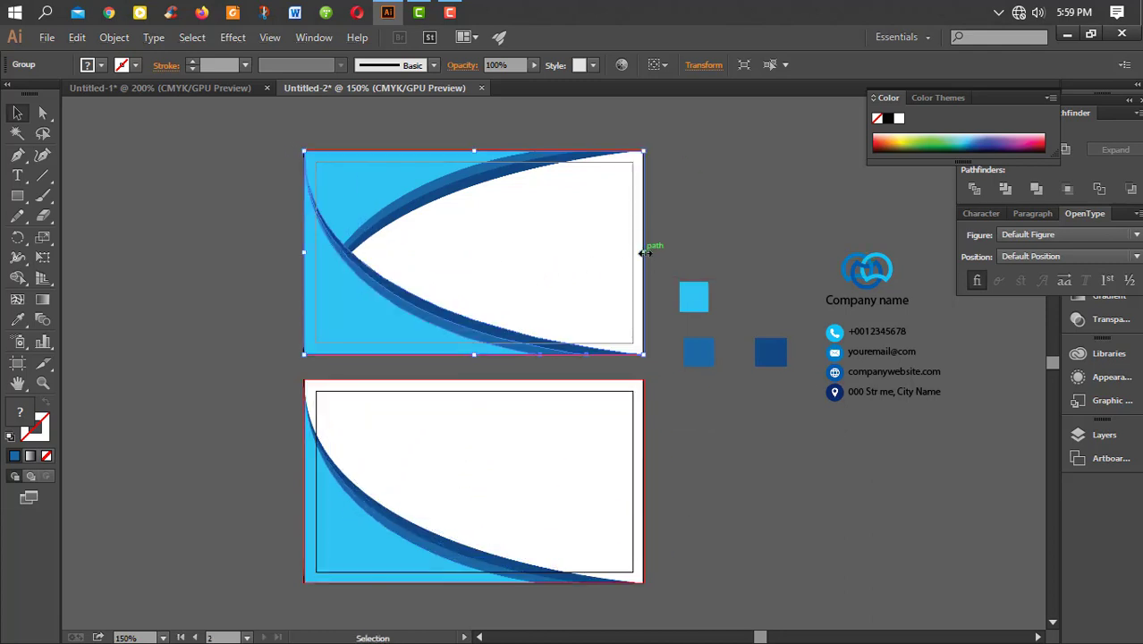
{"action": "left_click_drag", "start_coordinate": [644, 254], "coordinate": [157, 265]}
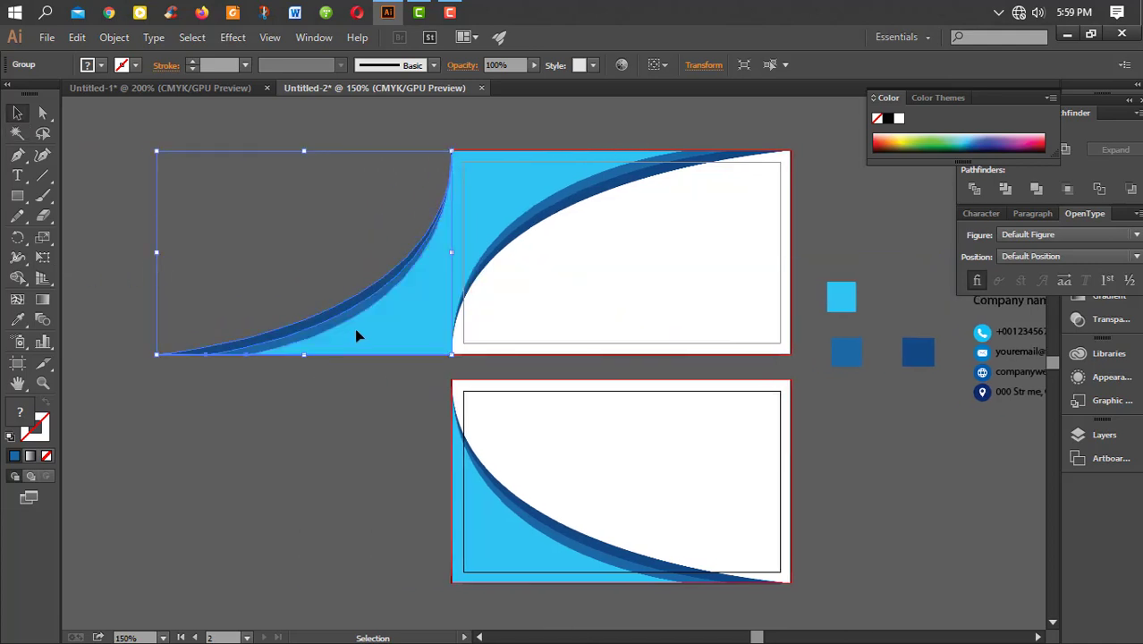
{"action": "left_click_drag", "start_coordinate": [356, 336], "coordinate": [692, 336]}
{"action": "left_click_drag", "start_coordinate": [496, 255], "coordinate": [449, 254]}
{"action": "left_click", "coordinate": [298, 267]}
{"action": "scroll", "coordinate": [298, 268], "scroll_direction": "down", "scroll_amount": 1}
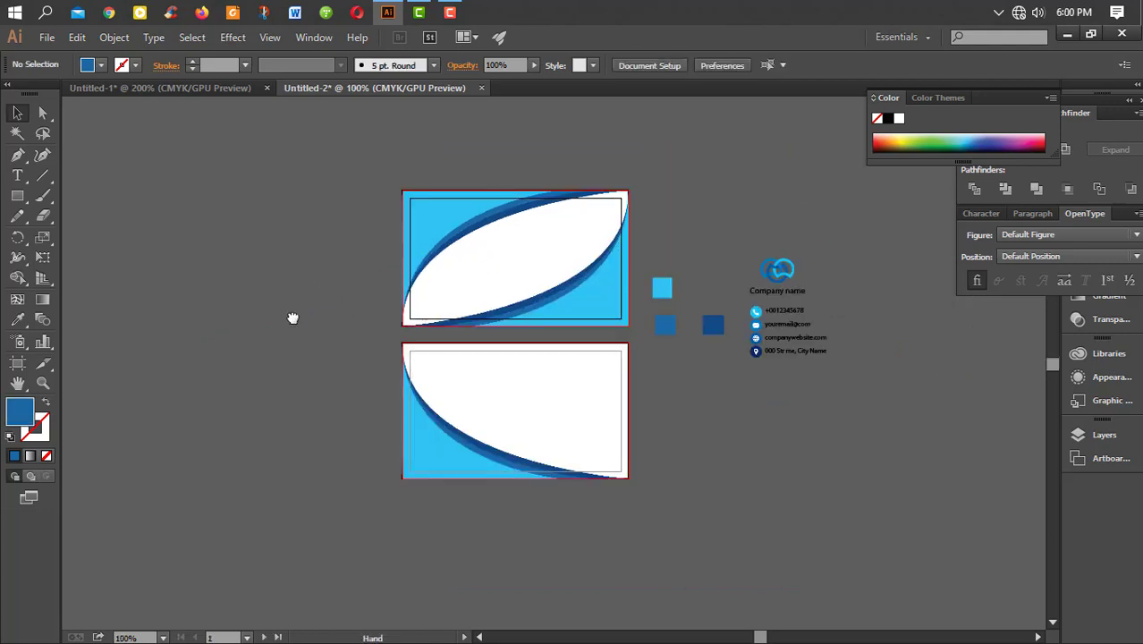
Step: Delete the three blue swatch squares beside the artboards
{"action": "scroll", "coordinate": [292, 318], "scroll_direction": "up", "scroll_amount": 1}
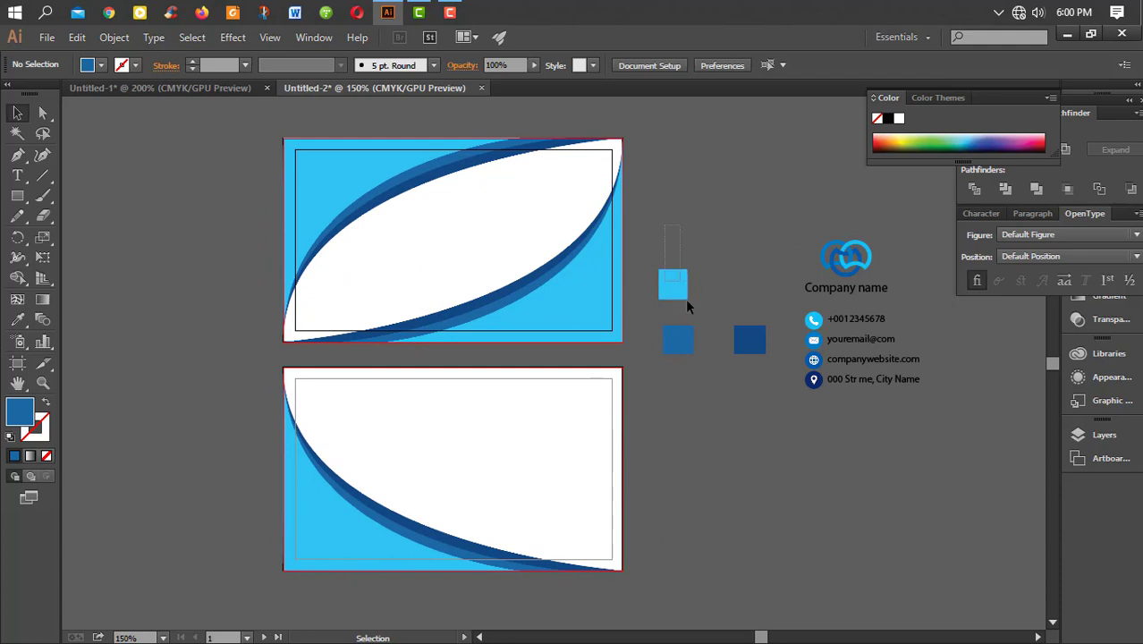
{"action": "left_click_drag", "start_coordinate": [687, 305], "coordinate": [755, 376]}
{"action": "key", "text": "Delete"}
Step: Move the logo, company name and contact details onto the white area at the right of the lower card
{"action": "left_click", "coordinate": [851, 326]}
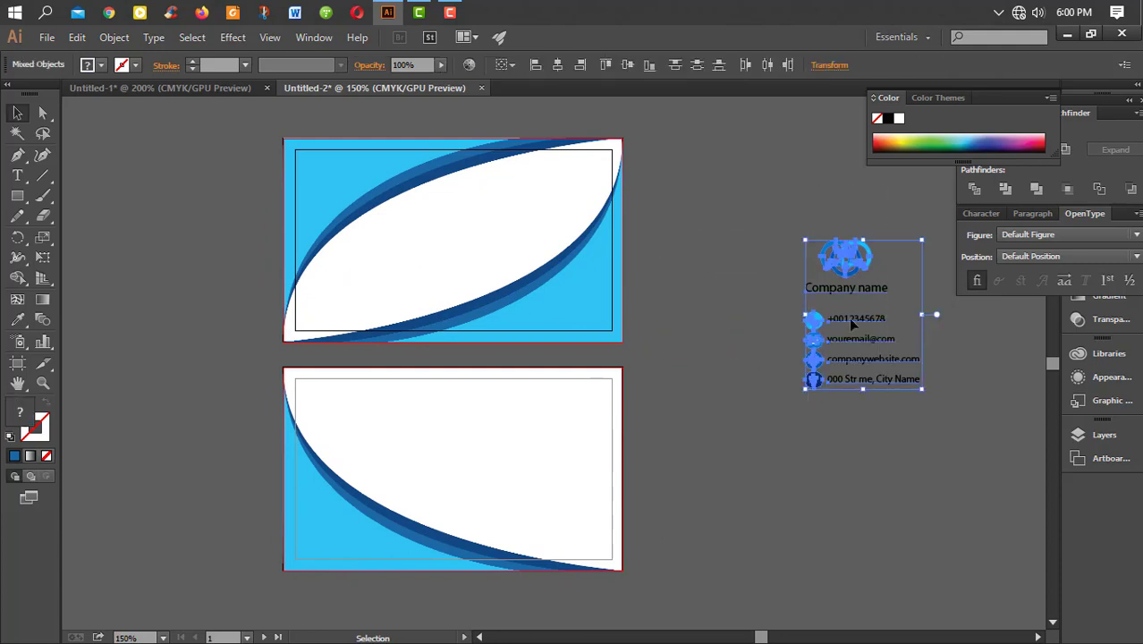
{"action": "left_click_drag", "start_coordinate": [845, 268], "coordinate": [528, 418]}
{"action": "left_click", "coordinate": [717, 456]}
{"action": "scroll", "coordinate": [521, 435], "scroll_direction": "up", "scroll_amount": 1}
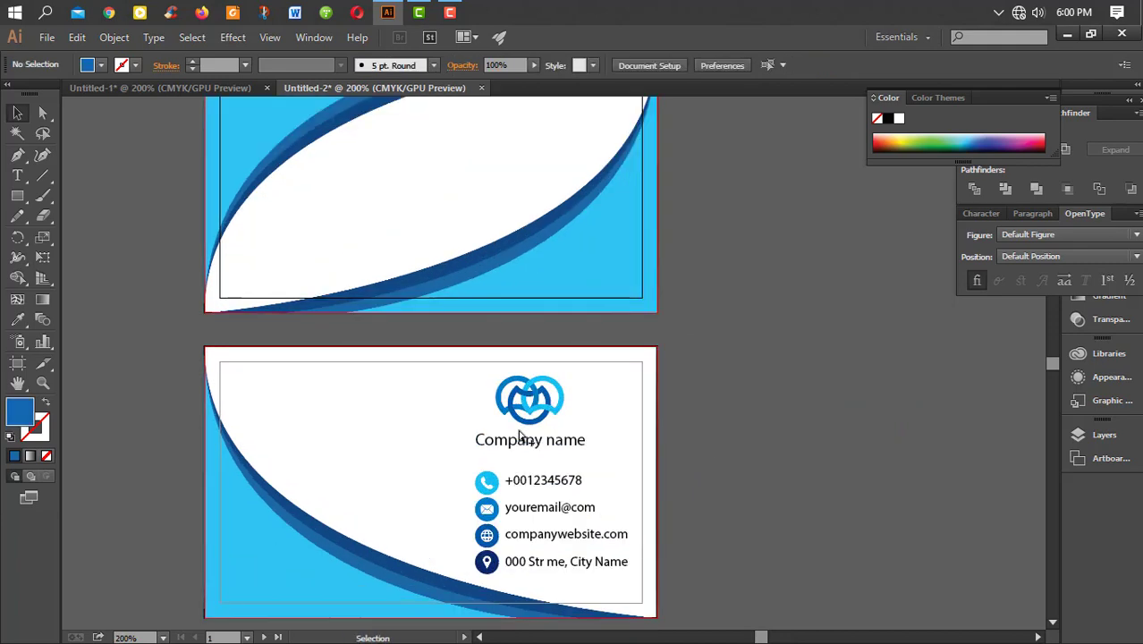
{"action": "scroll", "coordinate": [521, 435], "scroll_direction": "down", "scroll_amount": 1}
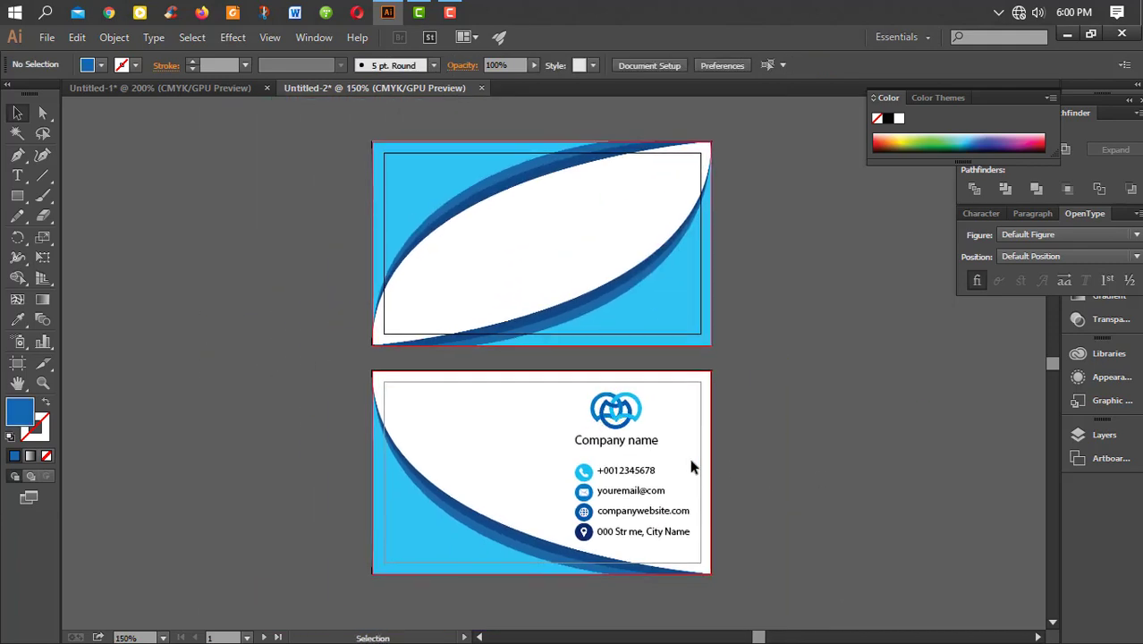
Step: Place an enlarged copy of the logo and company name in the centre of the upper card
{"action": "left_click_drag", "start_coordinate": [576, 400], "coordinate": [618, 288]}
{"action": "left_click_drag", "start_coordinate": [569, 251], "coordinate": [548, 240]}
{"action": "left_click", "coordinate": [539, 291]}
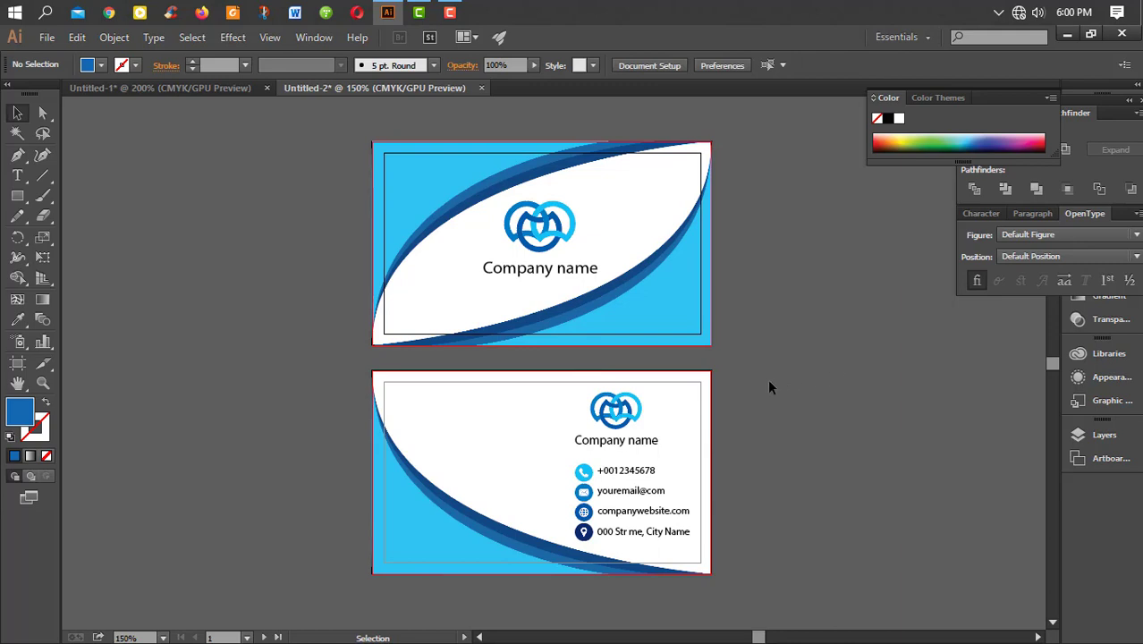
{"action": "left_click_drag", "start_coordinate": [616, 415], "coordinate": [610, 420]}
{"action": "left_click", "coordinate": [484, 444]}
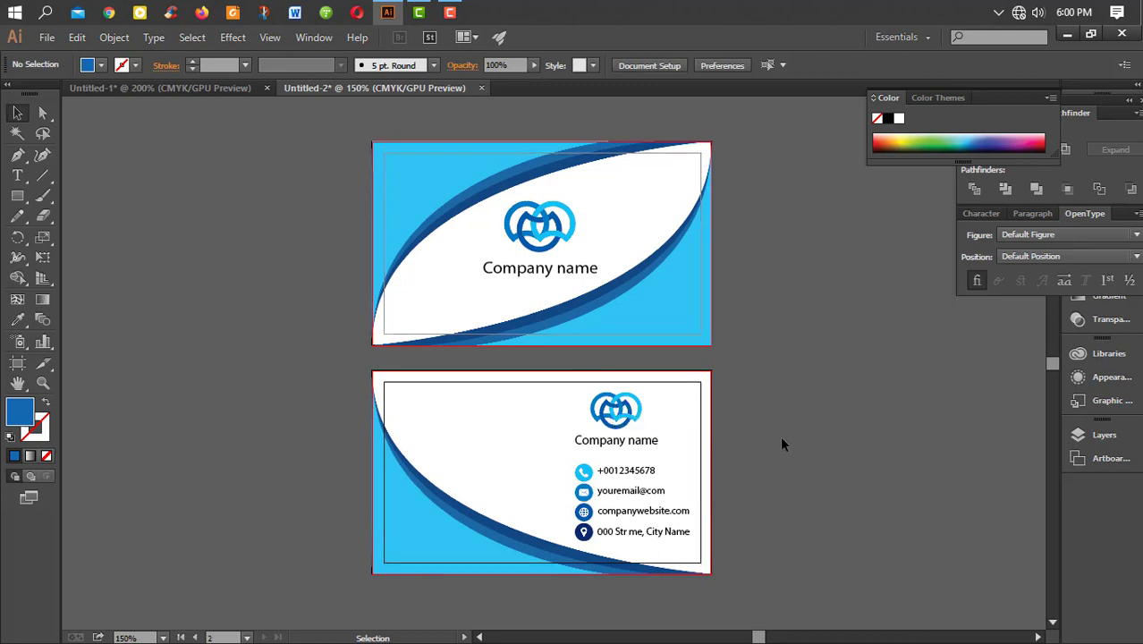
{"action": "scroll", "coordinate": [782, 439], "scroll_direction": "down", "scroll_amount": 2}
{"action": "scroll", "coordinate": [762, 447], "scroll_direction": "up", "scroll_amount": 2}
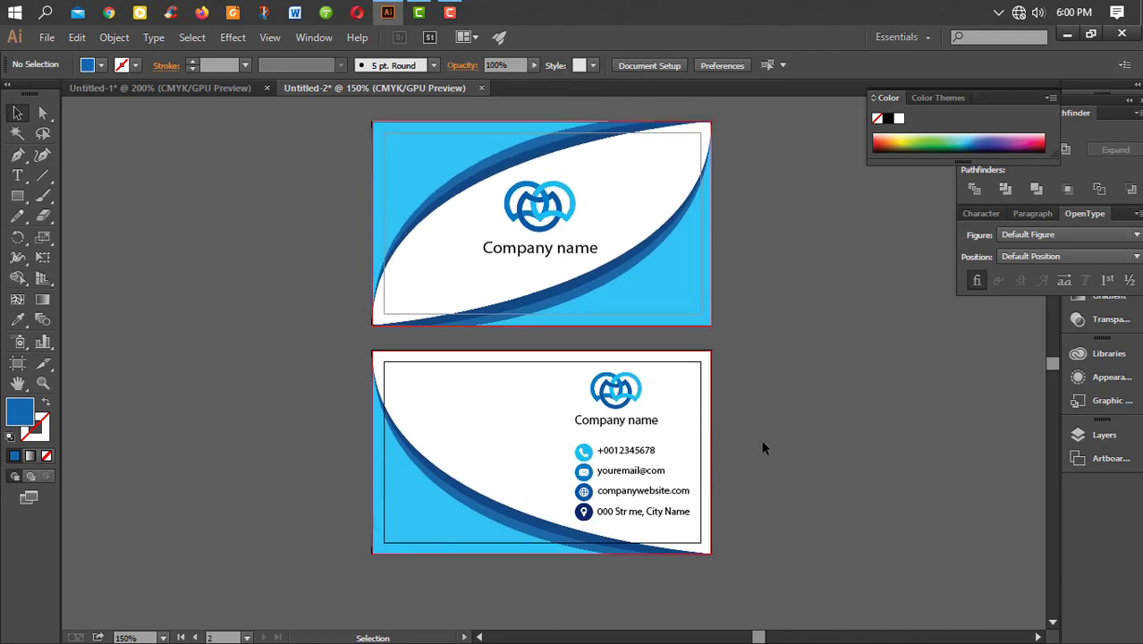
{"action": "left_click", "coordinate": [615, 409]}
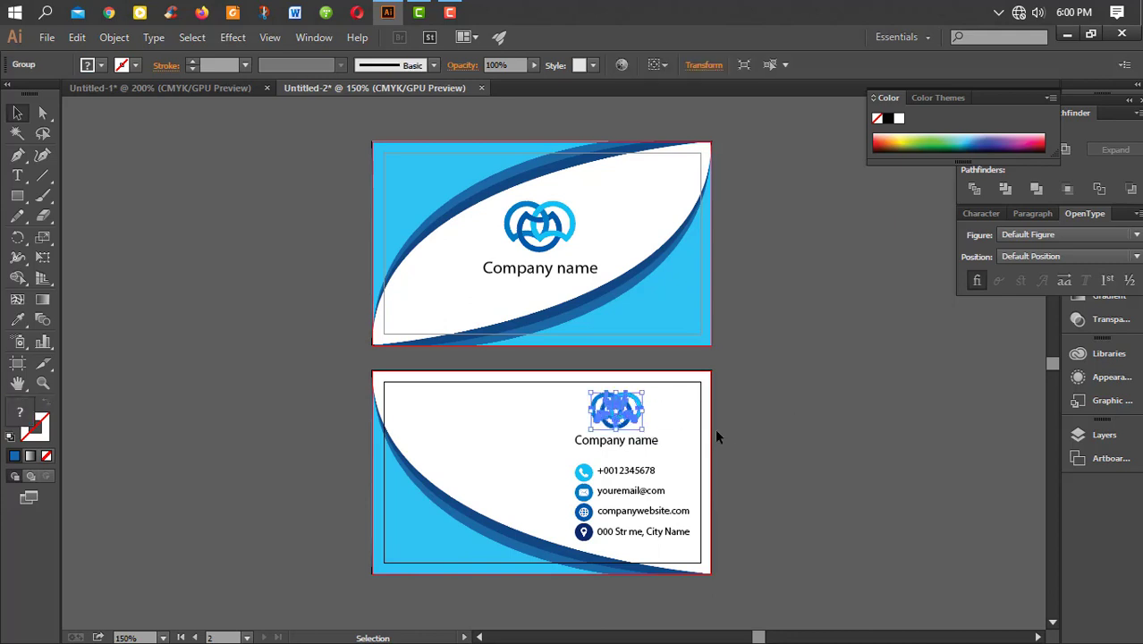
{"action": "left_click", "coordinate": [715, 429]}
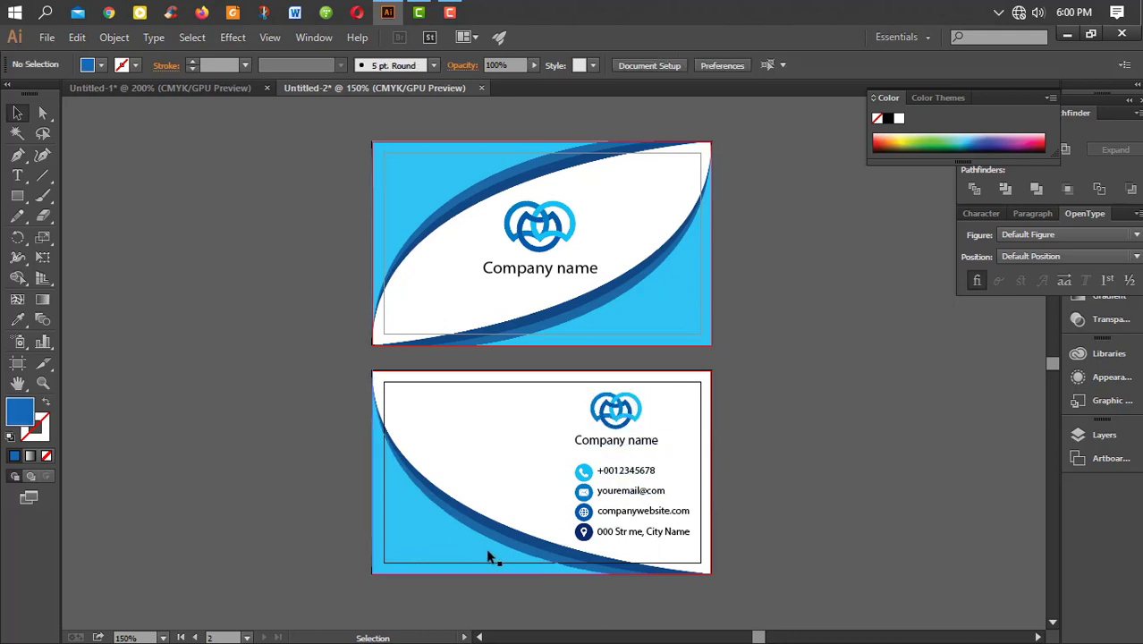
{"action": "left_click", "coordinate": [580, 538]}
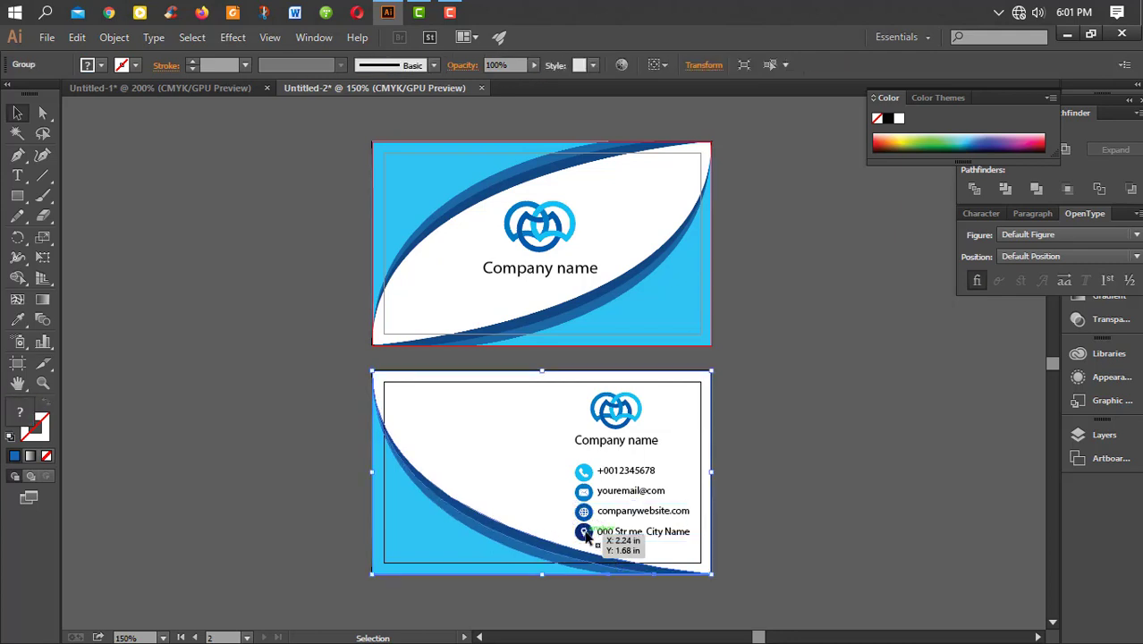
Step: Try arranging the contact details in two columns along the bottom-left of the lower card
{"action": "scroll", "coordinate": [581, 530], "scroll_direction": "up", "scroll_amount": 2}
{"action": "left_click_drag", "start_coordinate": [581, 529], "coordinate": [623, 453]}
{"action": "left_click_drag", "start_coordinate": [588, 457], "coordinate": [732, 460]}
{"action": "left_click_drag", "start_coordinate": [584, 328], "coordinate": [743, 382]}
{"action": "left_click_drag", "start_coordinate": [626, 377], "coordinate": [256, 486]}
{"action": "left_click_drag", "start_coordinate": [629, 460], "coordinate": [494, 480]}
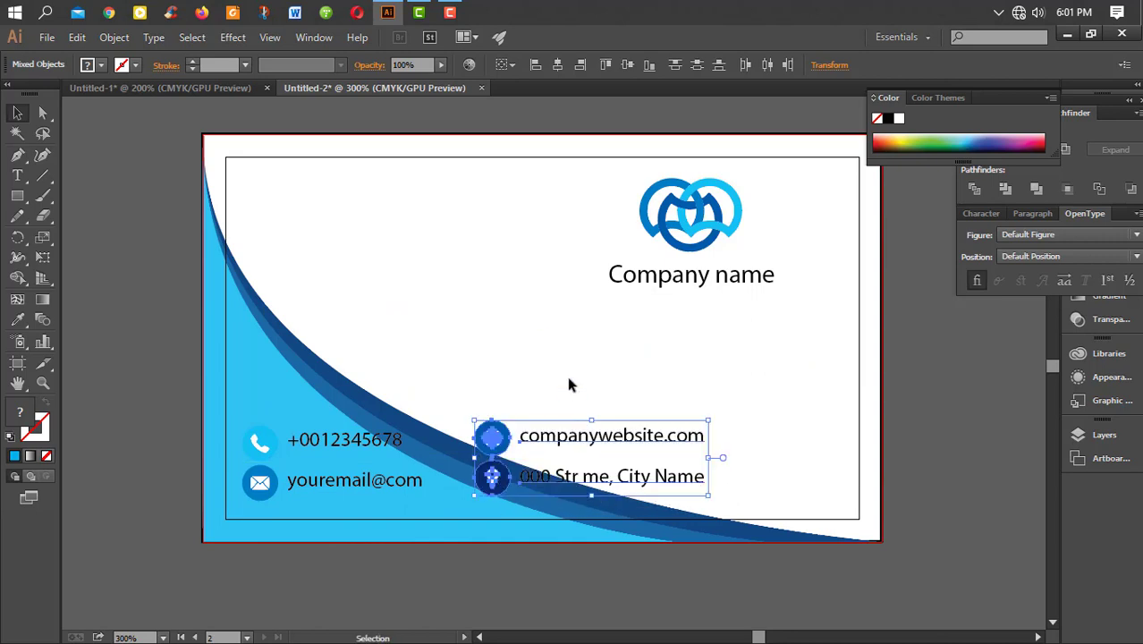
{"action": "left_click", "coordinate": [565, 375]}
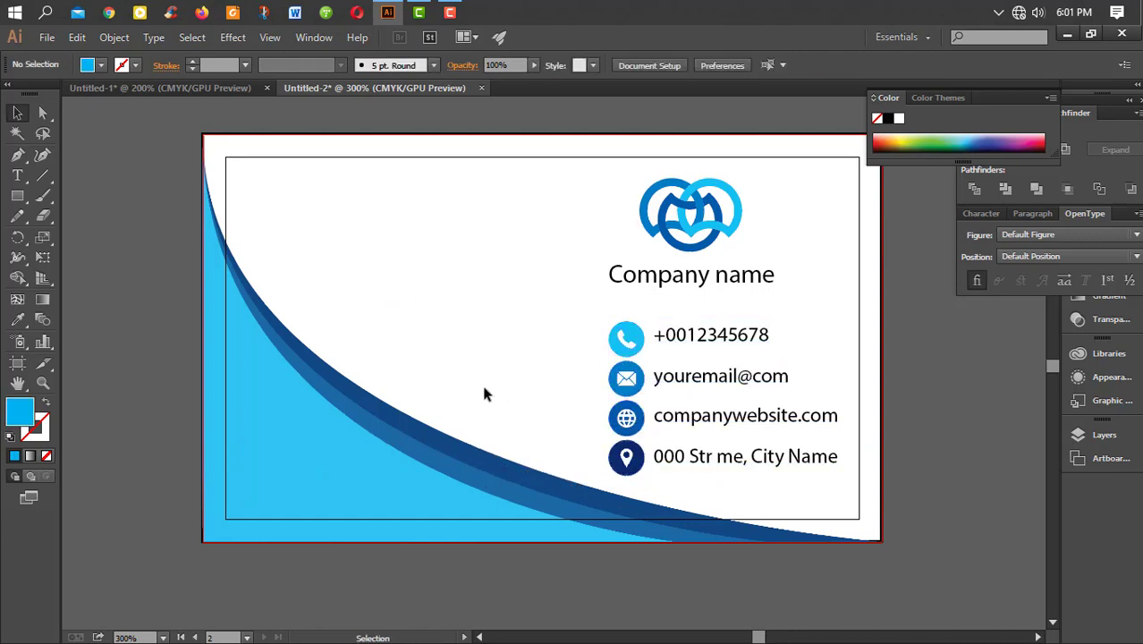
Step: Flip the lower card's blue curve group vertically and fit it into the card's top-left corner
{"action": "scroll", "coordinate": [475, 438], "scroll_direction": "down", "scroll_amount": 2}
{"action": "left_click", "coordinate": [510, 484]}
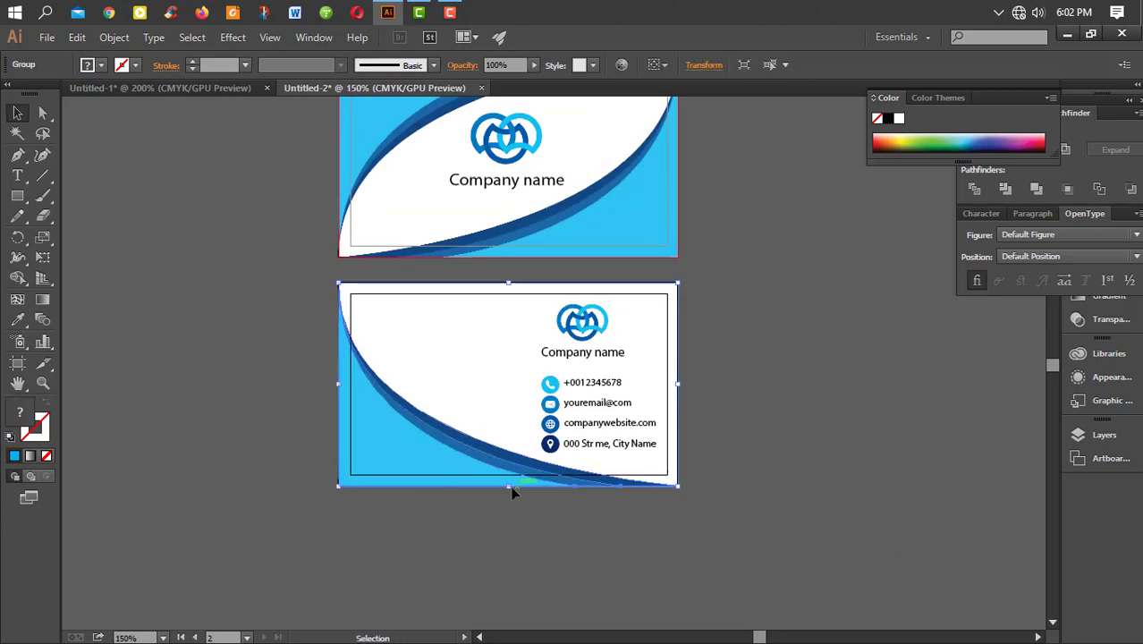
{"action": "left_click_drag", "start_coordinate": [510, 486], "coordinate": [436, 422]}
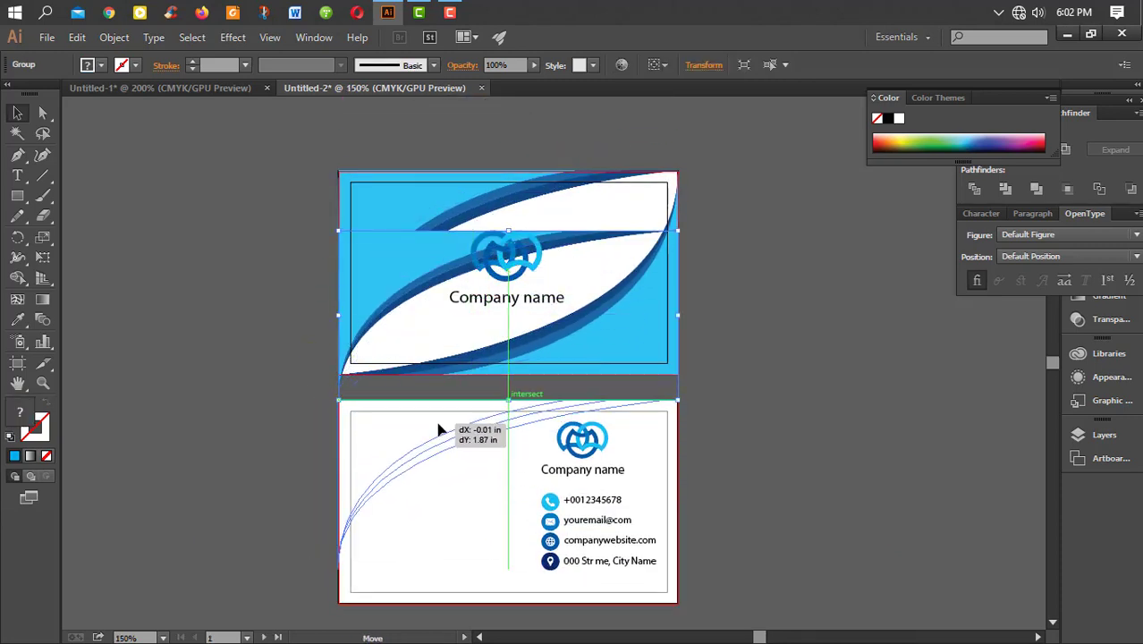
{"action": "left_click_drag", "start_coordinate": [507, 569], "coordinate": [618, 572]}
{"action": "left_click", "coordinate": [546, 625]}
Step: Try a slightly smaller logo and company name in the lower card's top-left corner, and undo the change
{"action": "scroll", "coordinate": [550, 626], "scroll_direction": "up", "scroll_amount": 1}
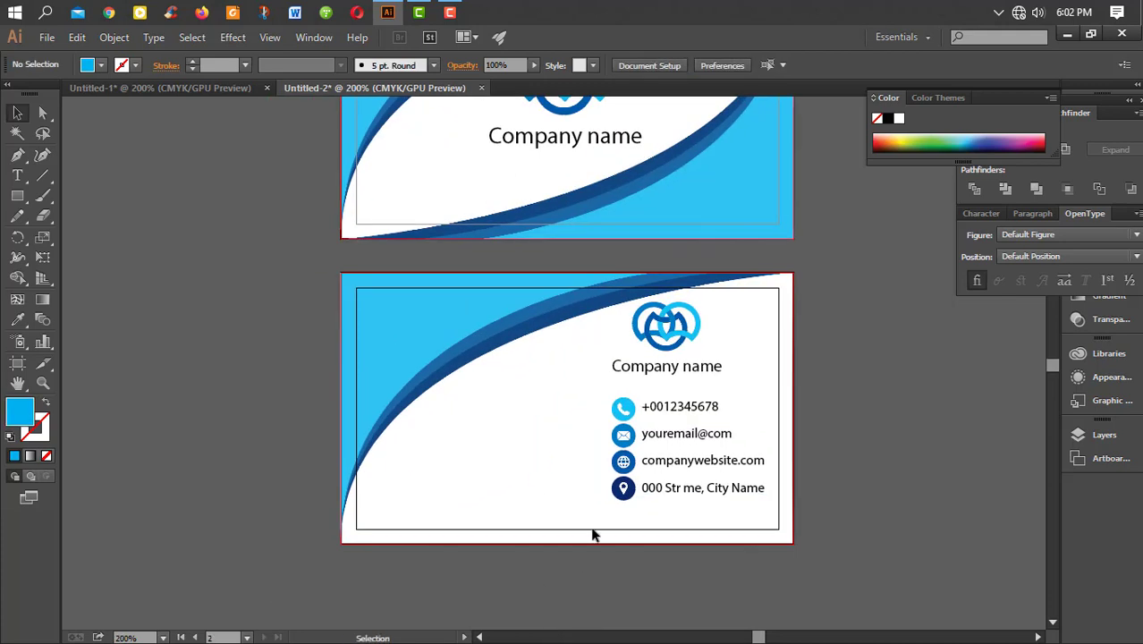
{"action": "left_click_drag", "start_coordinate": [621, 324], "coordinate": [408, 330]}
{"action": "mouse_move", "coordinate": [455, 362]}
{"action": "left_mouse_down"}
{"action": "mouse_move", "coordinate": [473, 357]}
{"action": "mouse_move", "coordinate": [377, 313]}
{"action": "mouse_move", "coordinate": [442, 350]}
{"action": "left_mouse_up"}
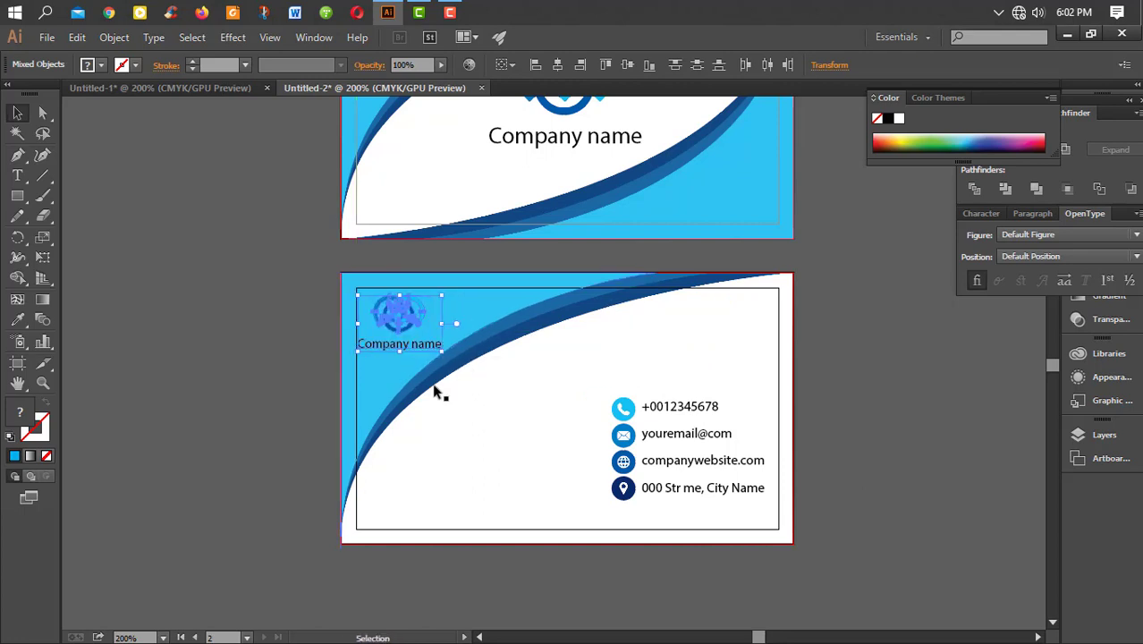
{"action": "left_click", "coordinate": [464, 423]}
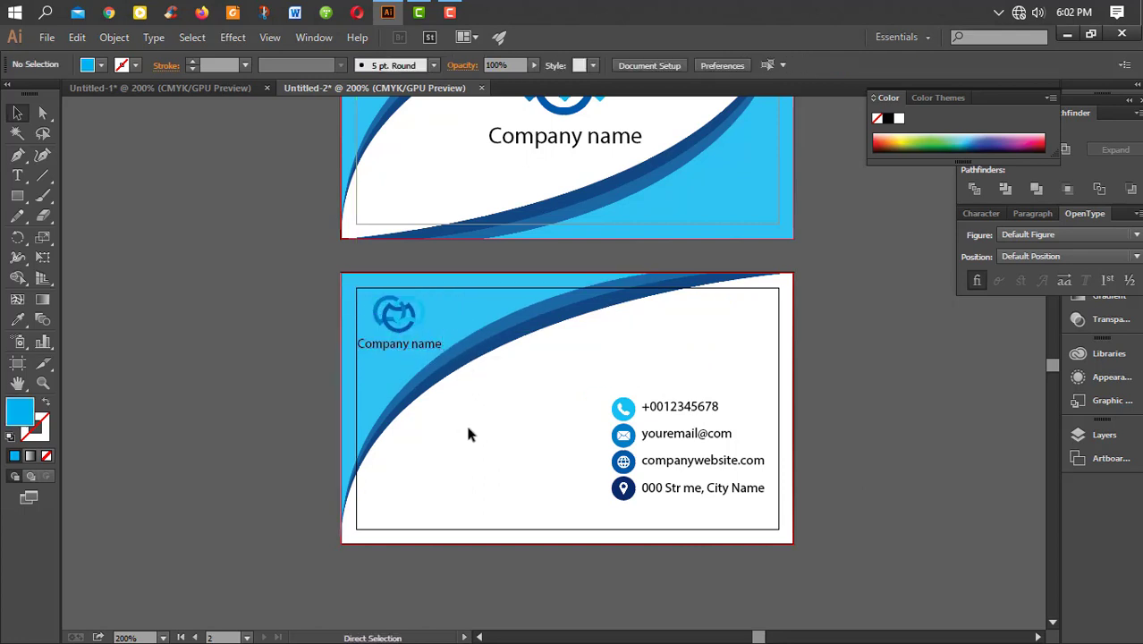
{"action": "key", "text": "ctrl+z"}
{"action": "key", "text": "ctrl+z"}
{"action": "key", "text": "ctrl+z"}
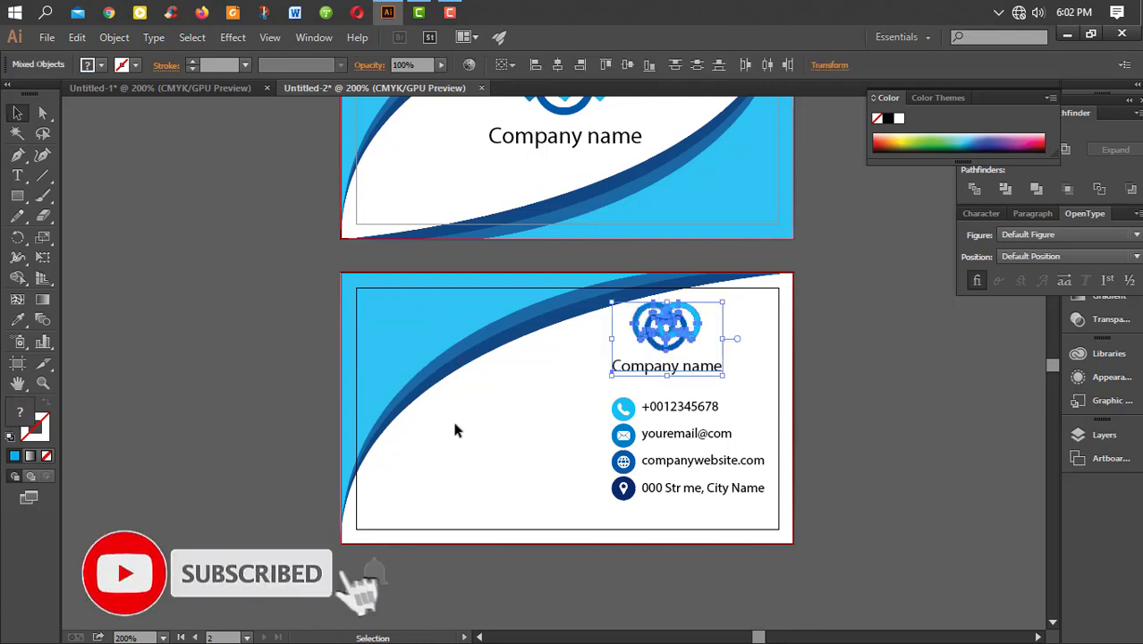
Step: Arrange the contact details in two columns near the lower card's bottom edge, phone and email beside website and address
{"action": "left_click", "coordinate": [454, 431]}
{"action": "left_click_drag", "start_coordinate": [594, 393], "coordinate": [447, 496]}
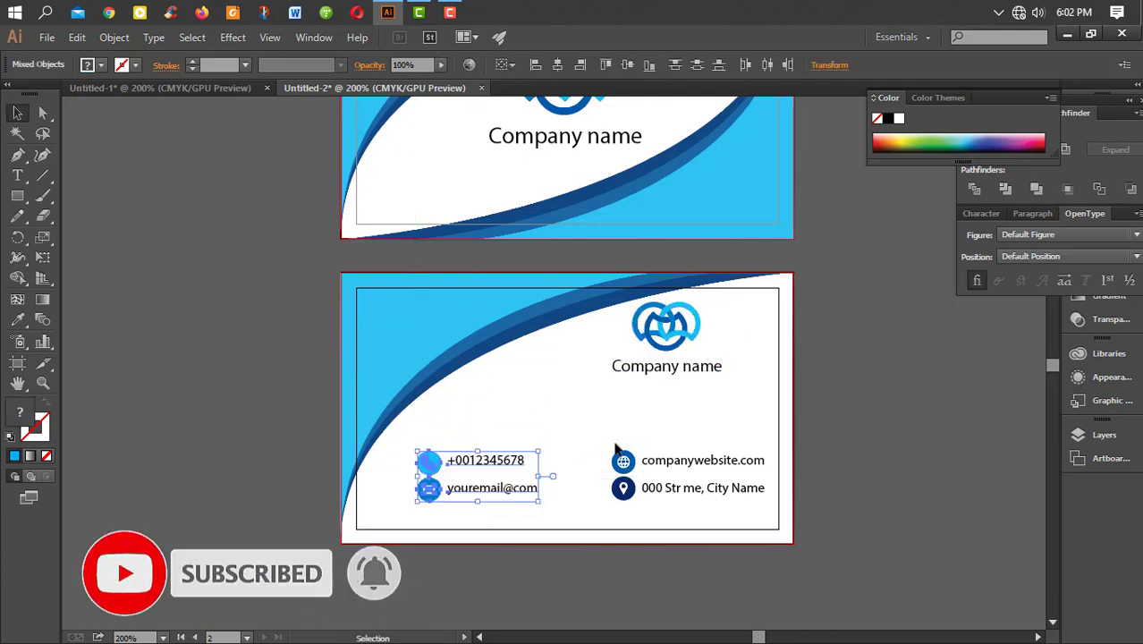
{"action": "left_click_drag", "start_coordinate": [631, 467], "coordinate": [597, 468]}
{"action": "left_click", "coordinate": [629, 418]}
Step: Enlarge the lower card's logo and company name and centre them above the two columns of contact details
{"action": "left_click_drag", "start_coordinate": [556, 345], "coordinate": [711, 359]}
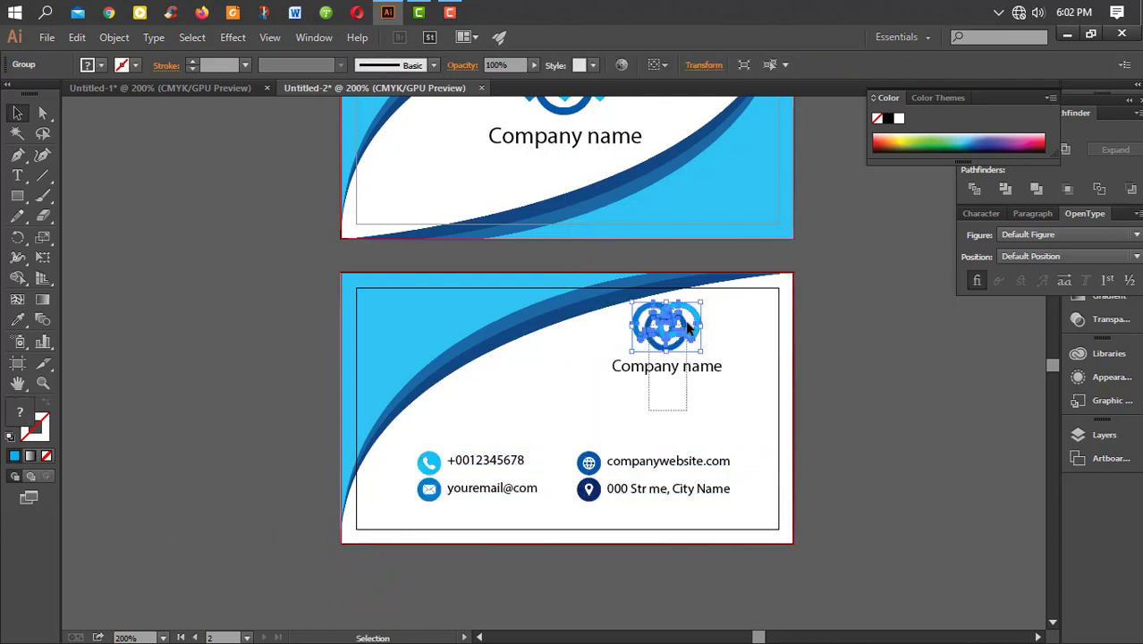
{"action": "left_click", "coordinate": [721, 370], "text": "shift"}
{"action": "left_click", "coordinate": [717, 374], "text": "shift"}
{"action": "left_click", "coordinate": [720, 374], "text": "shift"}
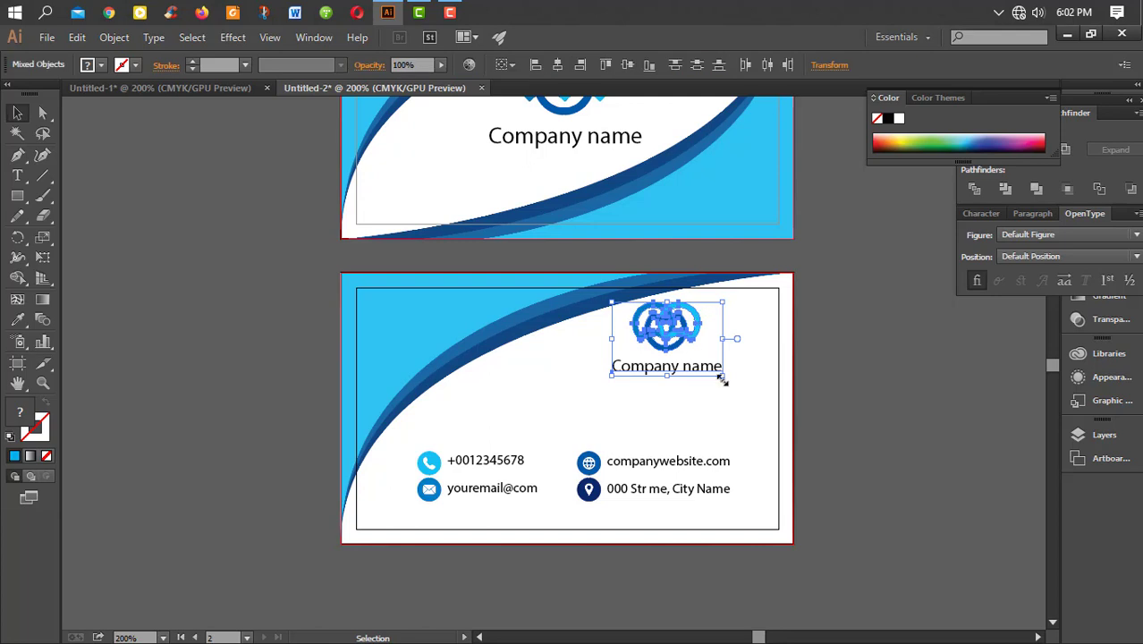
{"action": "left_click_drag", "start_coordinate": [723, 379], "coordinate": [746, 390]}
{"action": "left_click_drag", "start_coordinate": [690, 348], "coordinate": [576, 379]}
{"action": "left_click", "coordinate": [683, 404]}
{"action": "scroll", "coordinate": [684, 404], "scroll_direction": "down", "scroll_amount": 1}
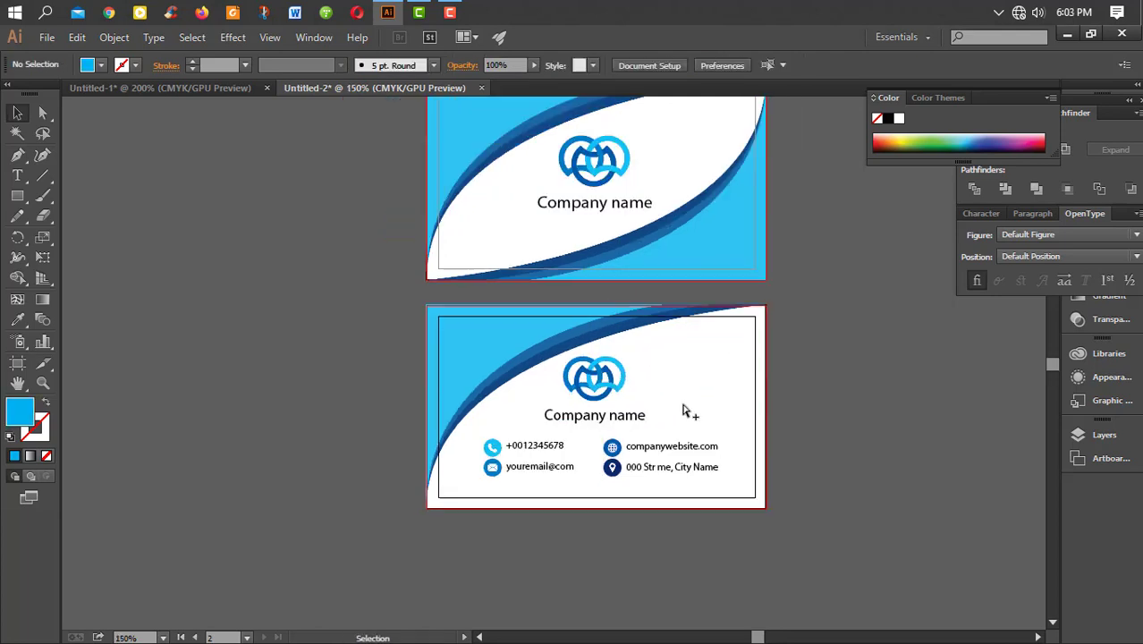
{"action": "left_click", "coordinate": [642, 418]}
{"action": "left_click", "coordinate": [721, 408]}
{"action": "scroll", "coordinate": [721, 409], "scroll_direction": "down", "scroll_amount": 1}
{"action": "left_click_drag", "start_coordinate": [722, 409], "coordinate": [567, 424]}
{"action": "scroll", "coordinate": [566, 399], "scroll_direction": "up", "scroll_amount": 1}
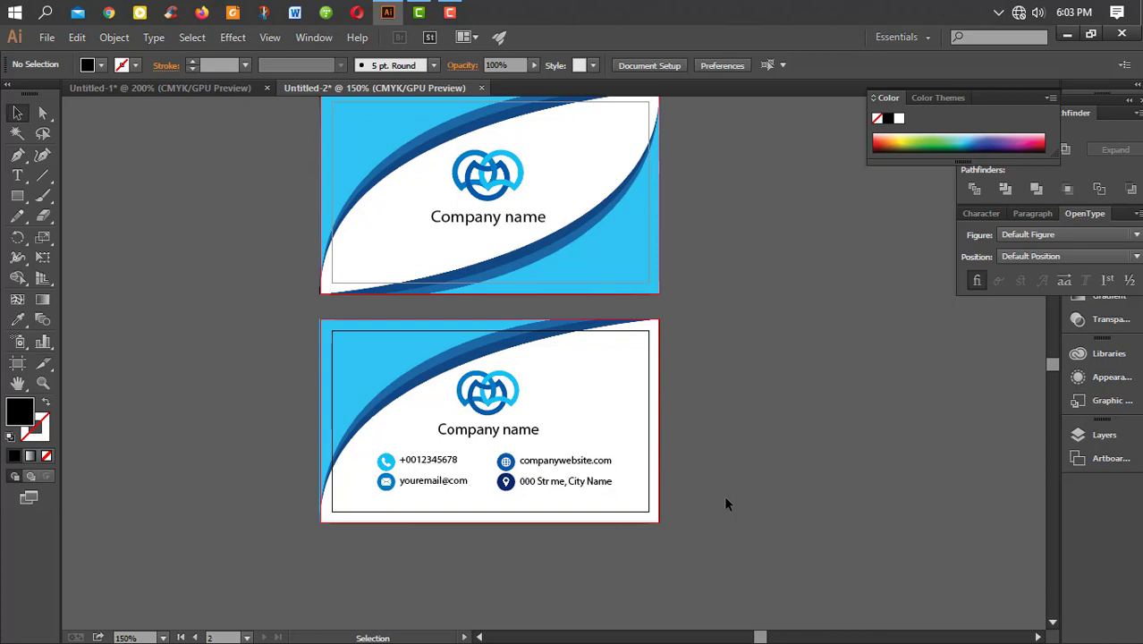
{"action": "scroll", "coordinate": [685, 444], "scroll_direction": "up", "scroll_amount": 1}
{"action": "scroll", "coordinate": [686, 445], "scroll_direction": "down", "scroll_amount": 1}
Step: Nudge the lower card's logo and company name slightly upward, away from the contact details
{"action": "left_click_drag", "start_coordinate": [429, 398], "coordinate": [528, 433]}
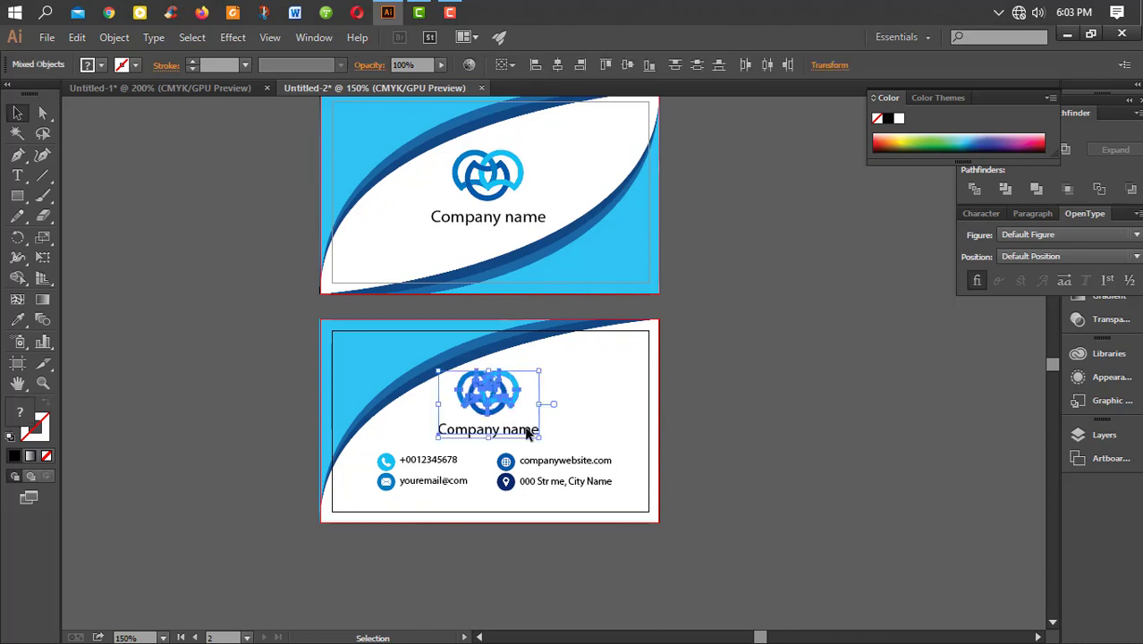
{"action": "key", "text": "Up"}
{"action": "key", "text": "Up"}
{"action": "key", "text": "Up"}
{"action": "key", "text": "Up"}
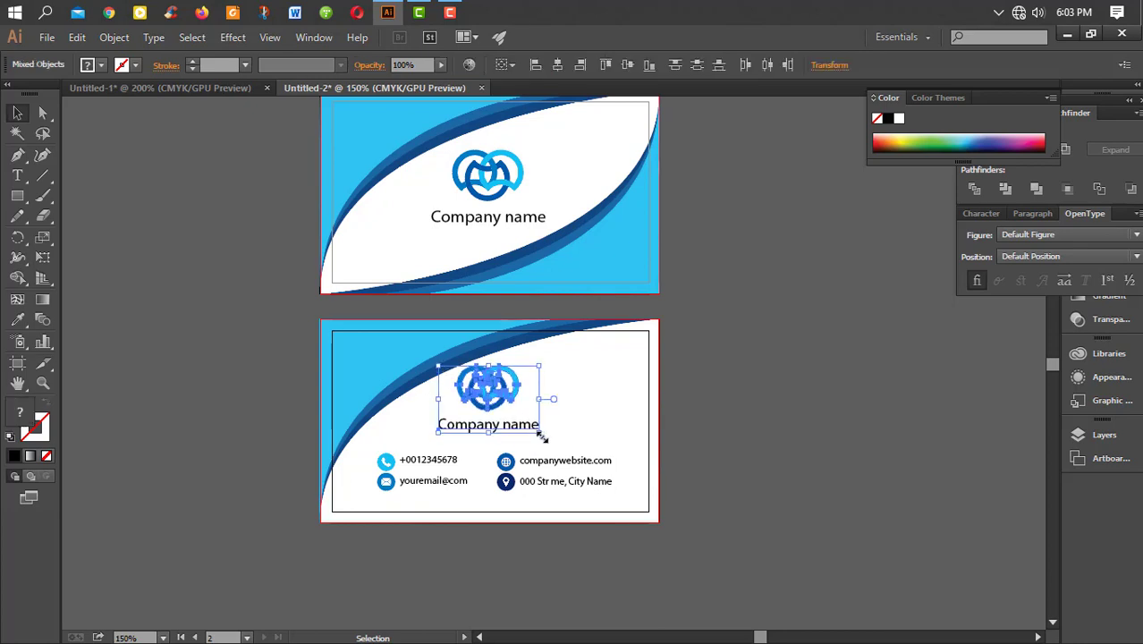
Step: Scale the lower card's logo and company name down slightly and nudge them down a little
{"action": "left_click_drag", "start_coordinate": [539, 433], "coordinate": [512, 392]}
{"action": "left_click", "coordinate": [516, 431]}
{"action": "key", "text": "Down"}
{"action": "key", "text": "Down"}
{"action": "key", "text": "Down"}
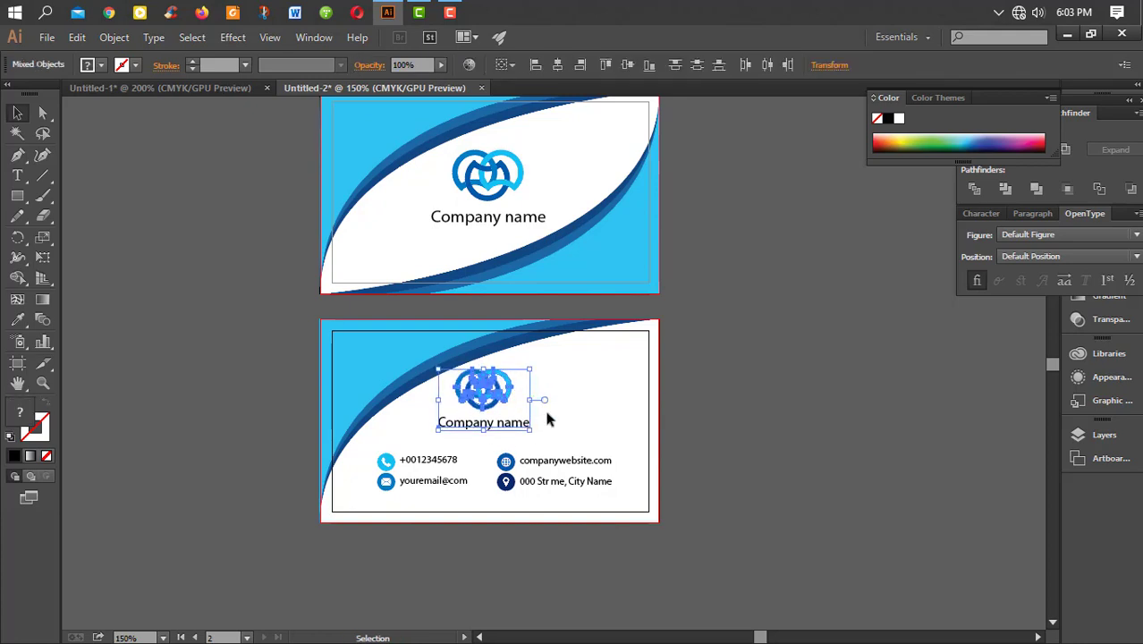
{"action": "left_click", "coordinate": [581, 417]}
{"action": "left_click", "coordinate": [581, 417], "text": "ctrl+alt"}
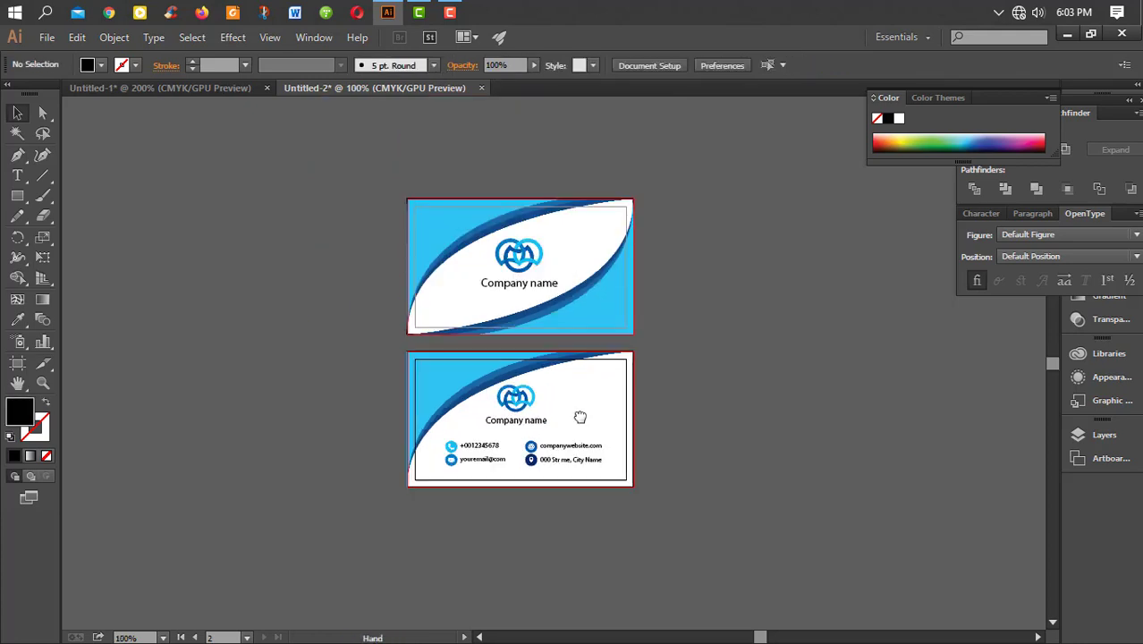
Step: Nudge the company name on the lower card slightly closer to the logo
{"action": "left_click_drag", "start_coordinate": [580, 417], "coordinate": [605, 418]}
{"action": "left_click", "coordinate": [563, 429]}
{"action": "key", "text": "Up"}
{"action": "key", "text": "Up"}
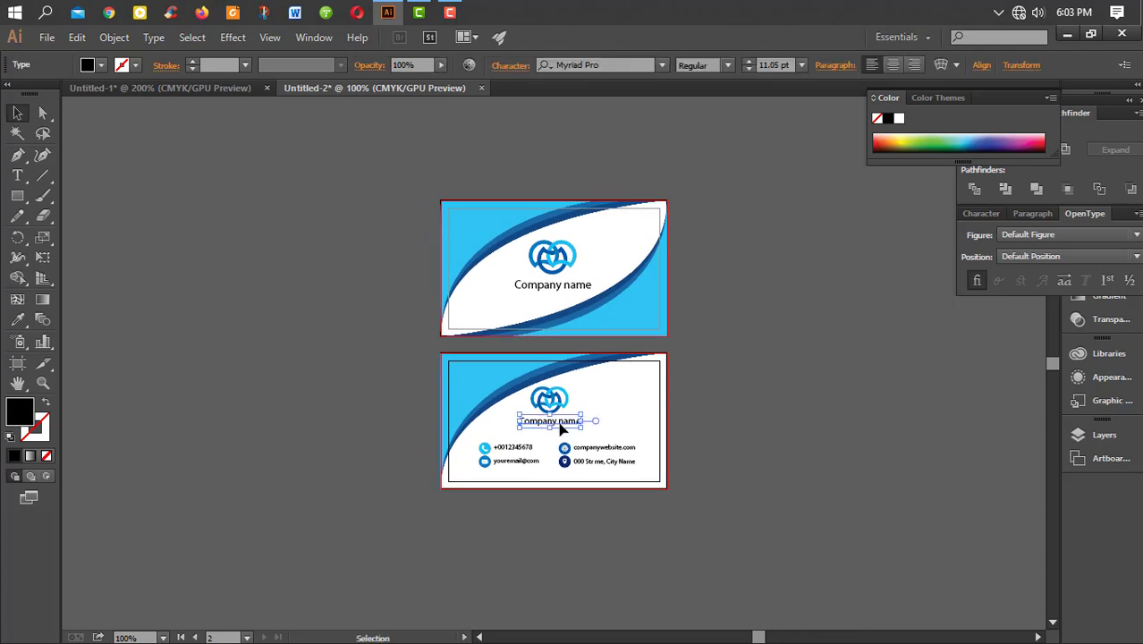
{"action": "left_click", "coordinate": [621, 422]}
{"action": "key", "text": "ctrl+plus"}
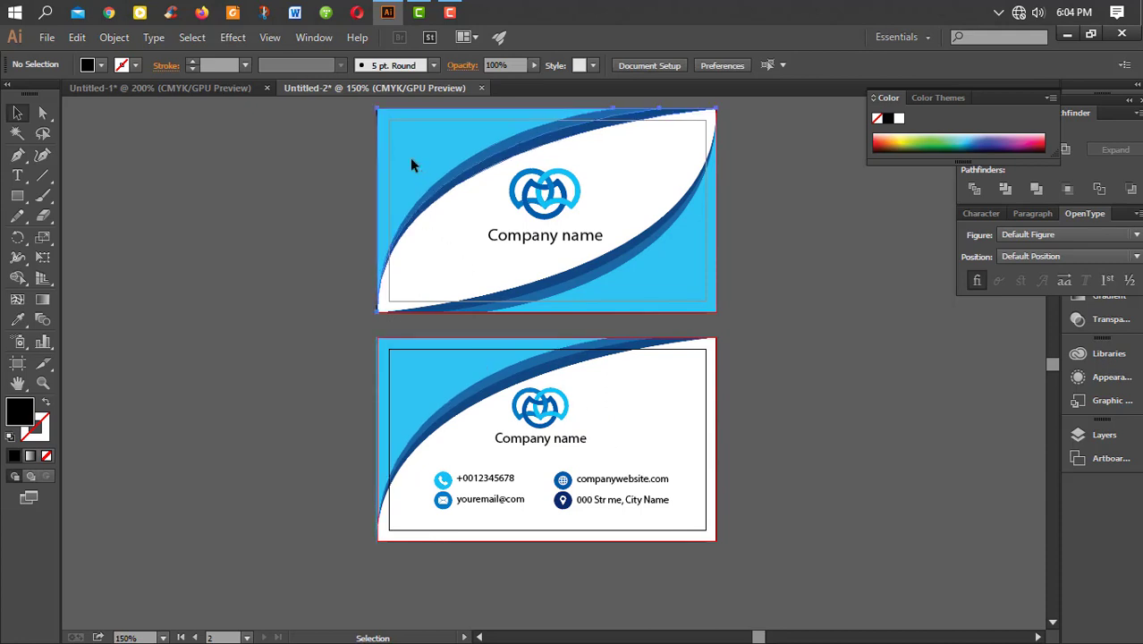
{"action": "left_click", "coordinate": [467, 193]}
{"action": "key", "text": "ctrl+shift+a"}
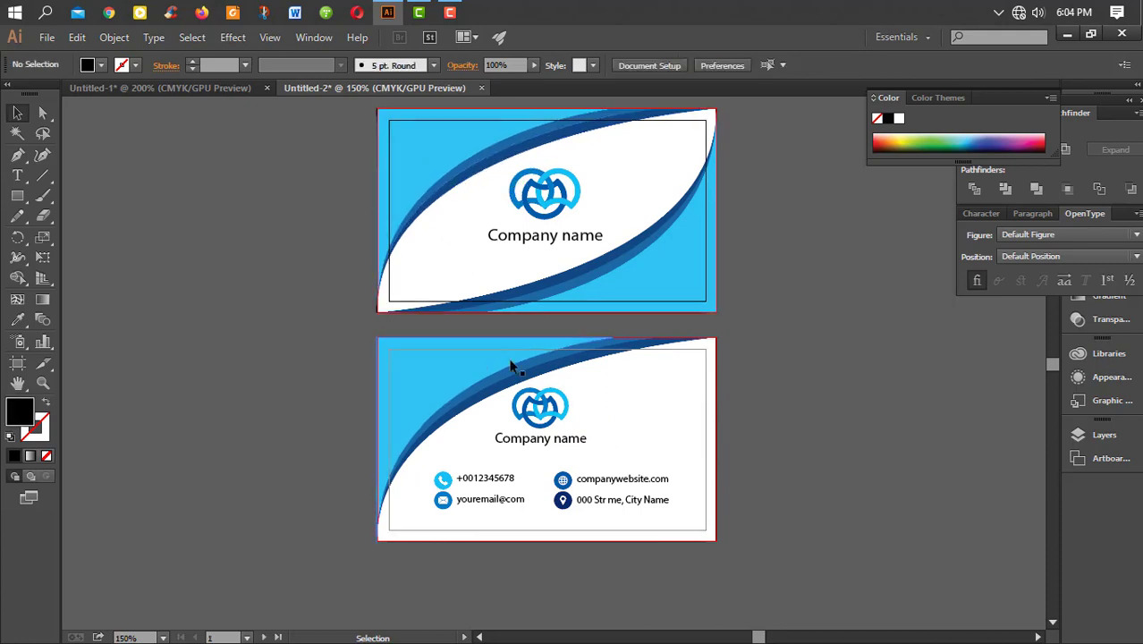
{"action": "left_click", "coordinate": [503, 265]}
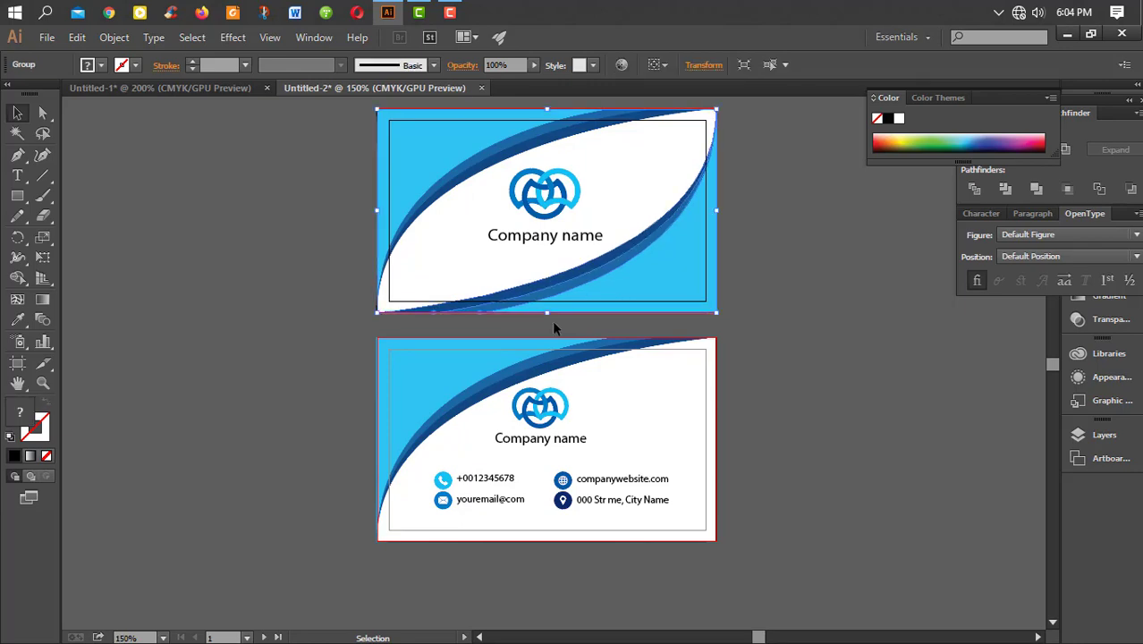
{"action": "left_click", "coordinate": [471, 323]}
Step: Ungroup the blue curved shapes in the top-left corner of the upper card
{"action": "left_click", "coordinate": [469, 190], "text": "ctrl"}
{"action": "left_click", "coordinate": [470, 189], "text": "ctrl"}
{"action": "left_click_drag", "start_coordinate": [469, 190], "coordinate": [327, 378]}
{"action": "left_click", "coordinate": [399, 318]}
{"action": "right_click", "coordinate": [400, 322]}
{"action": "left_click", "coordinate": [439, 417]}
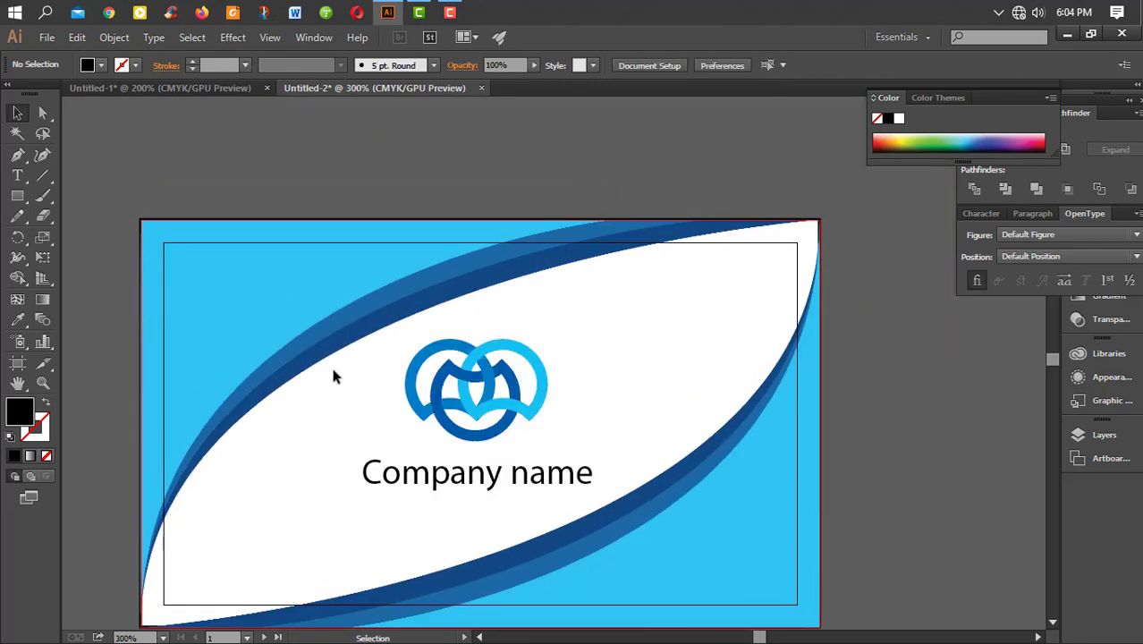
Step: Delete the lower-right curved shapes from the upper card and the top-left curved shapes from the lower card
{"action": "left_click", "coordinate": [342, 344]}
{"action": "scroll", "coordinate": [339, 339], "scroll_direction": "down", "scroll_amount": 3}
{"action": "left_click", "coordinate": [492, 355]}
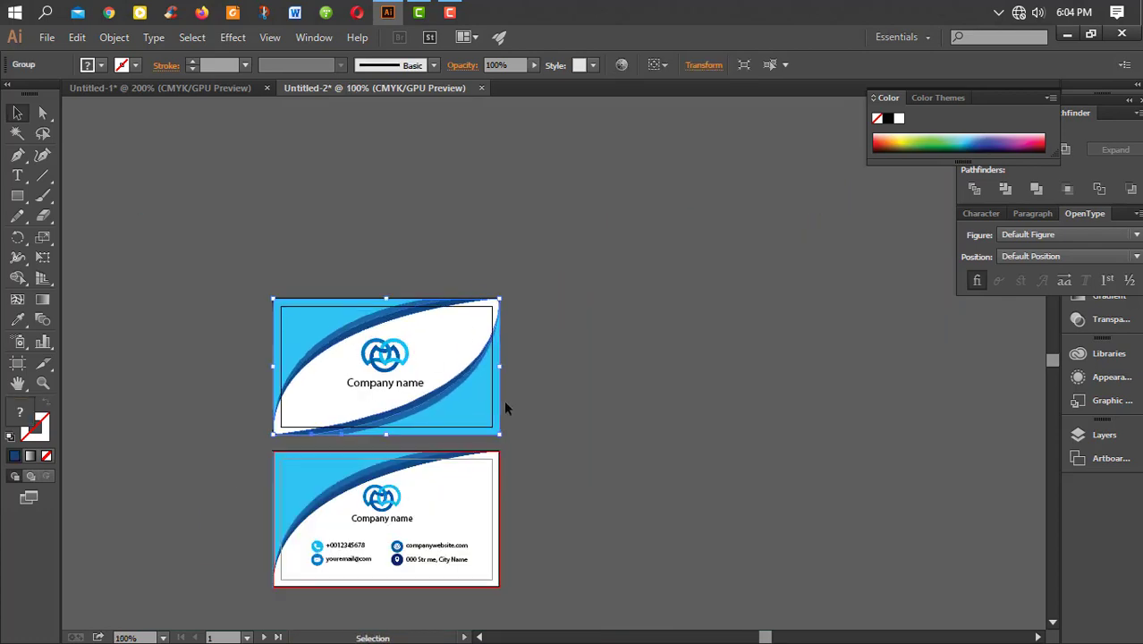
{"action": "key", "text": "Delete"}
{"action": "left_click", "coordinate": [287, 508]}
{"action": "key", "text": "Delete"}
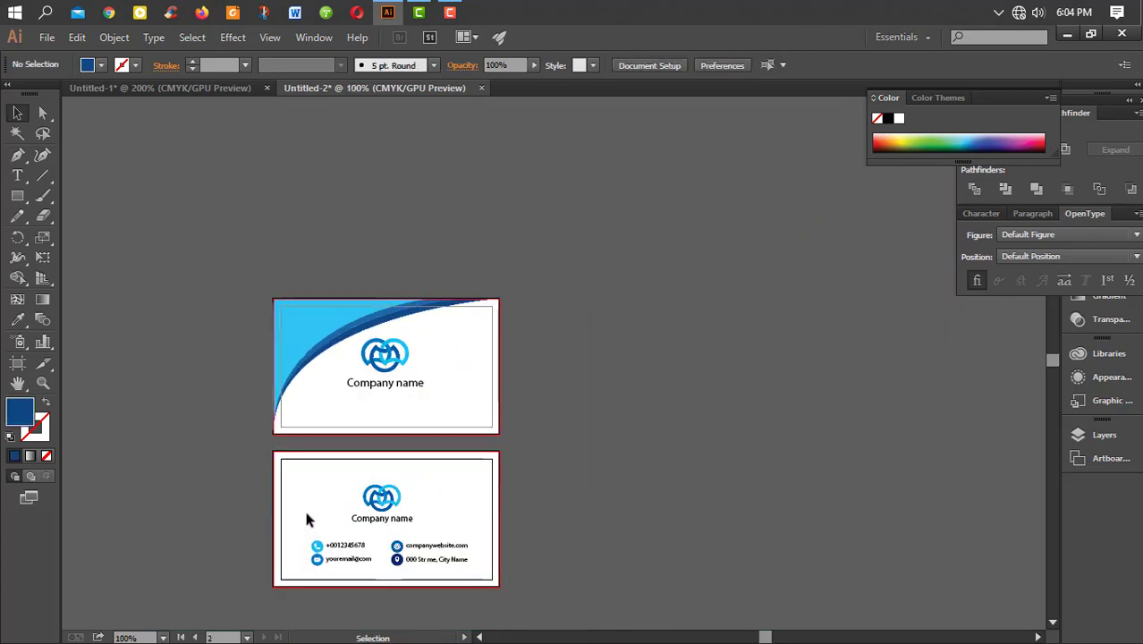
Step: Start a Drop Shadow effect on the upper card's dark blue curved shape with the preview enabled
{"action": "scroll", "coordinate": [330, 476], "scroll_direction": "up", "scroll_amount": 3}
{"action": "left_click", "coordinate": [362, 365]}
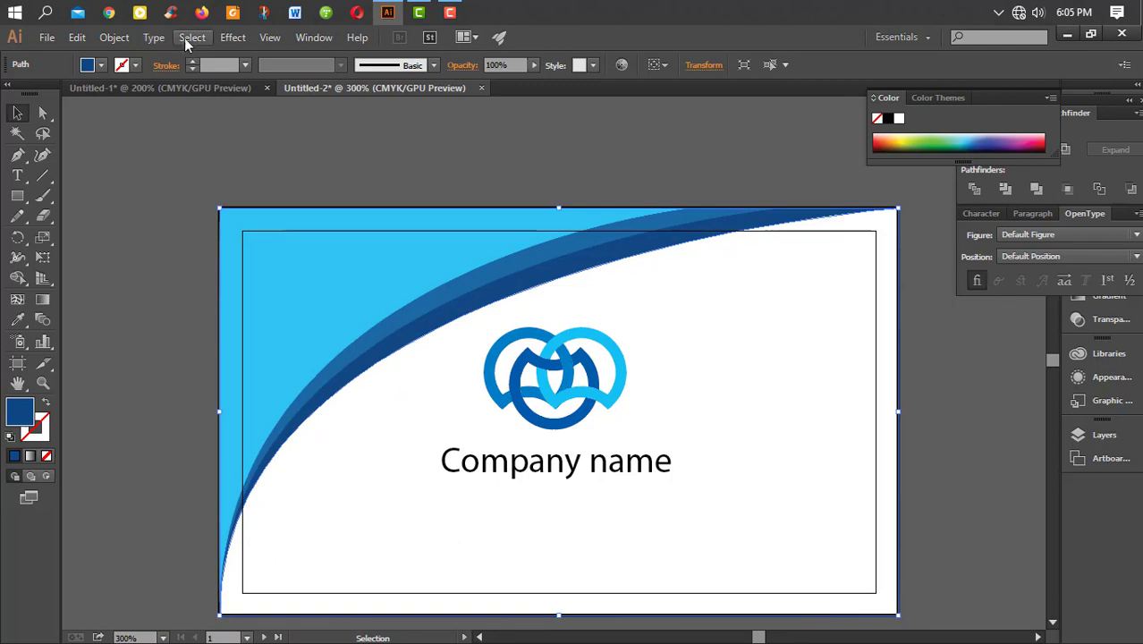
{"action": "left_click", "coordinate": [229, 38]}
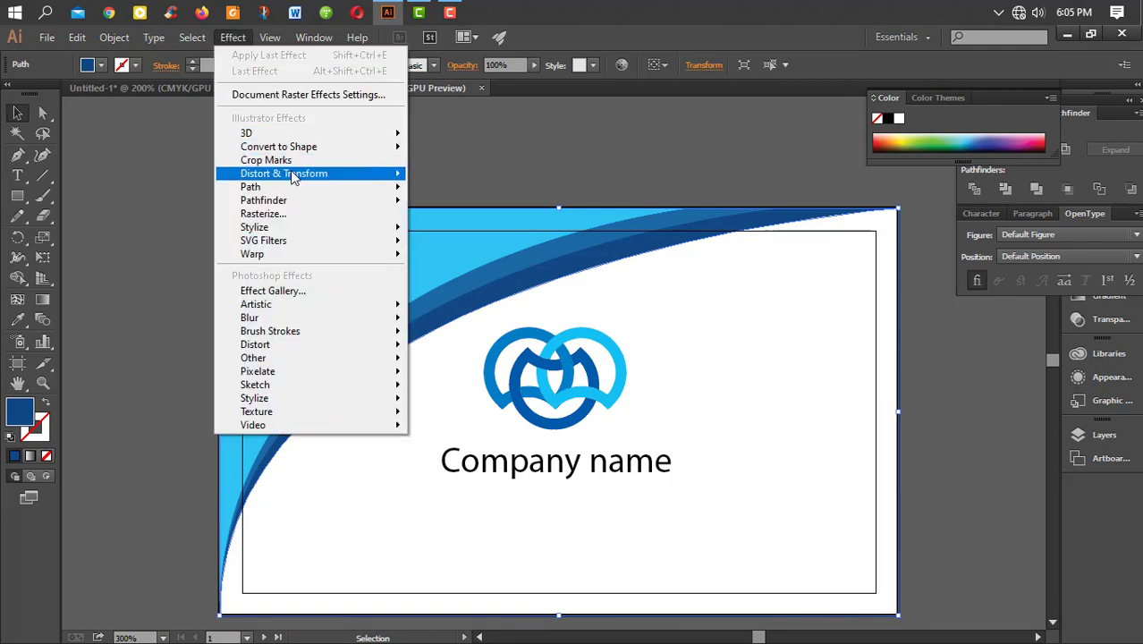
{"action": "mouse_move", "coordinate": [293, 178]}
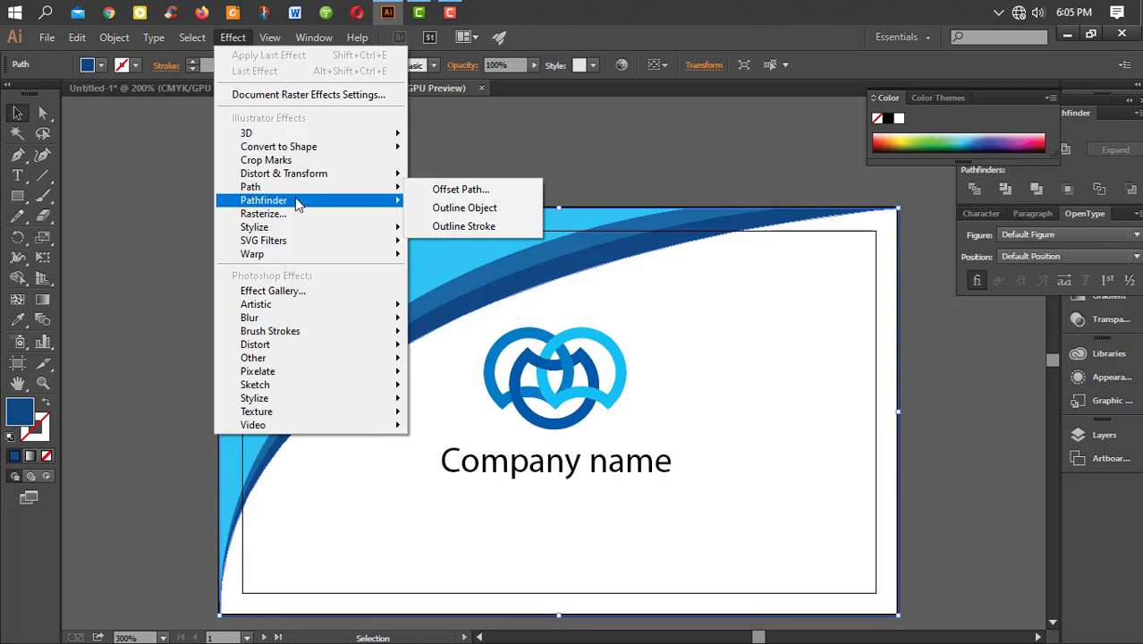
{"action": "mouse_move", "coordinate": [305, 230]}
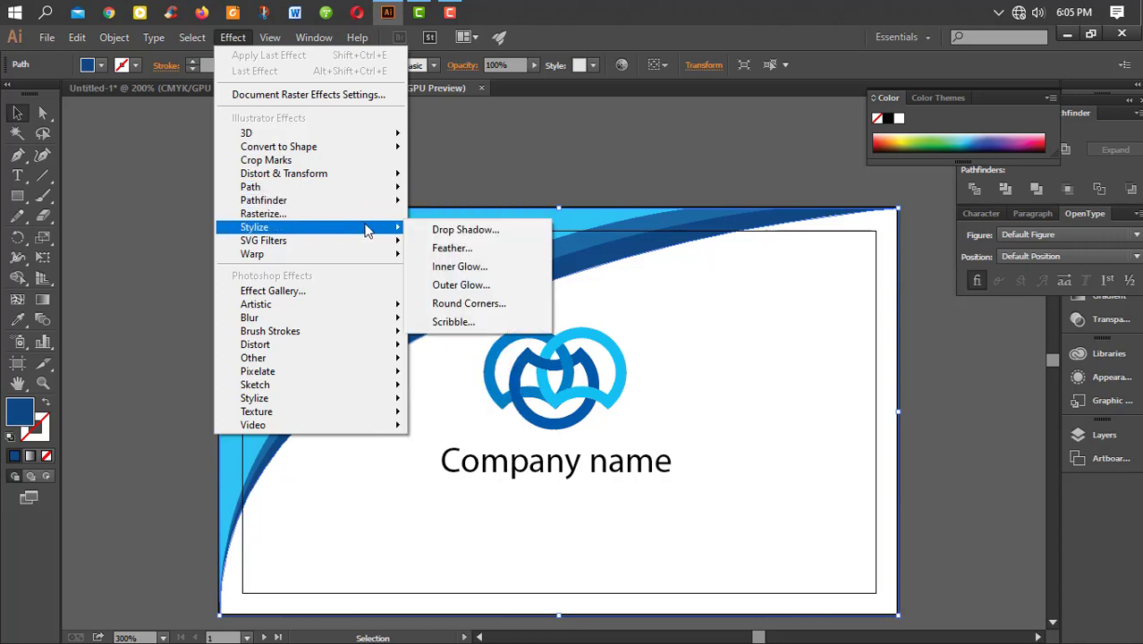
{"action": "left_click", "coordinate": [434, 229]}
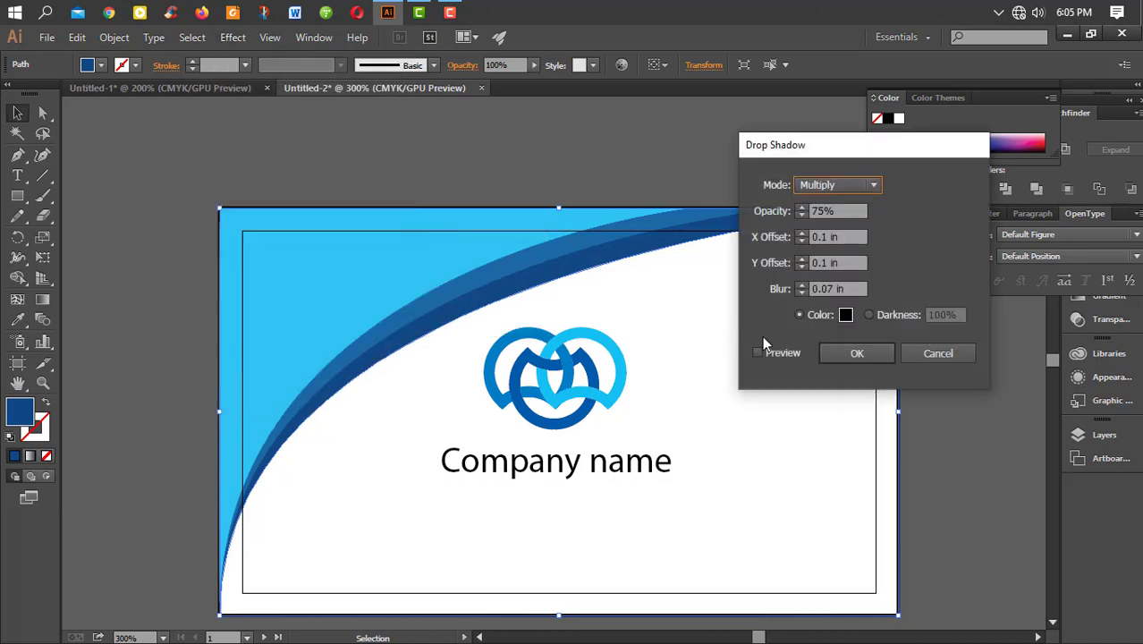
{"action": "left_click", "coordinate": [756, 353]}
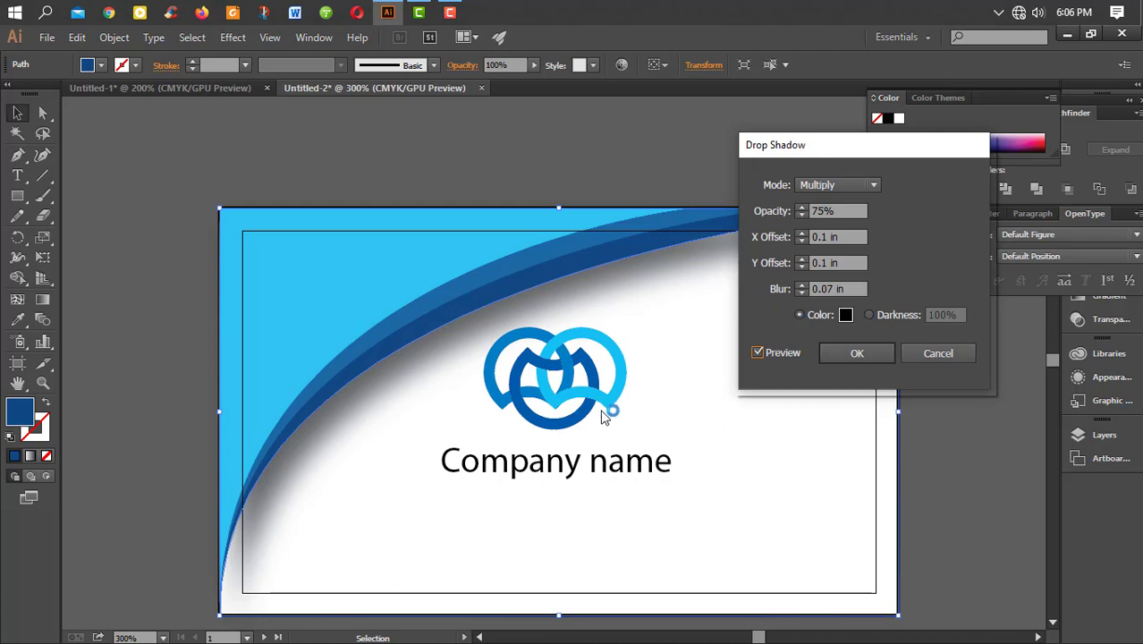
Step: Set the drop shadow's blur to 0.1 in and its Y offset to 0 in
{"action": "left_click_drag", "start_coordinate": [902, 151], "coordinate": [1009, 262]}
{"action": "left_click", "coordinate": [911, 404]}
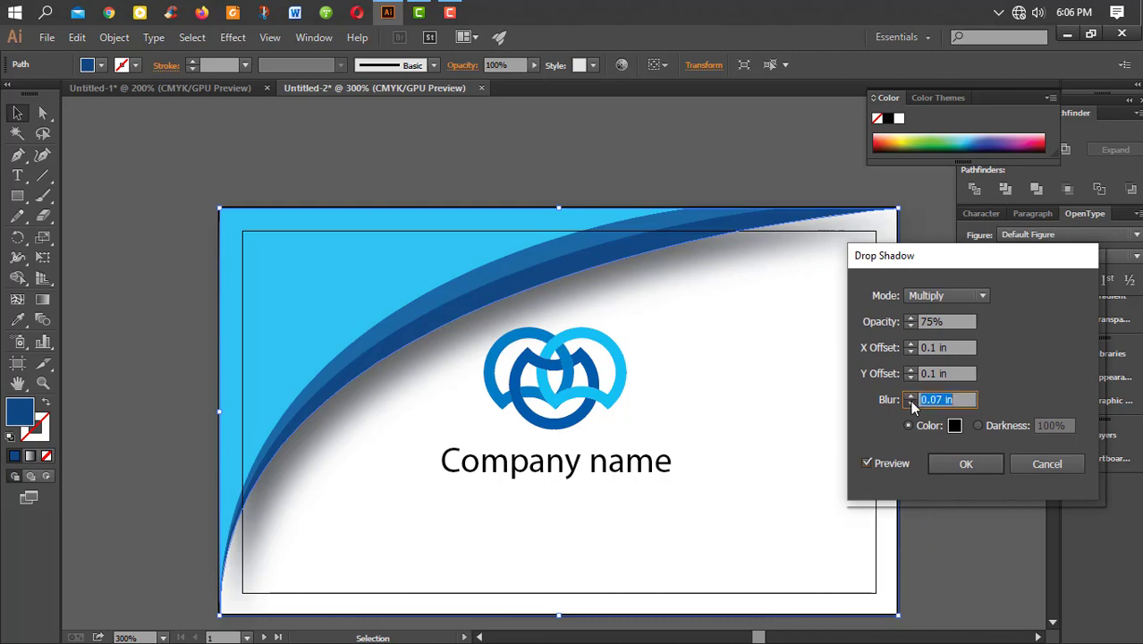
{"action": "left_click", "coordinate": [909, 398]}
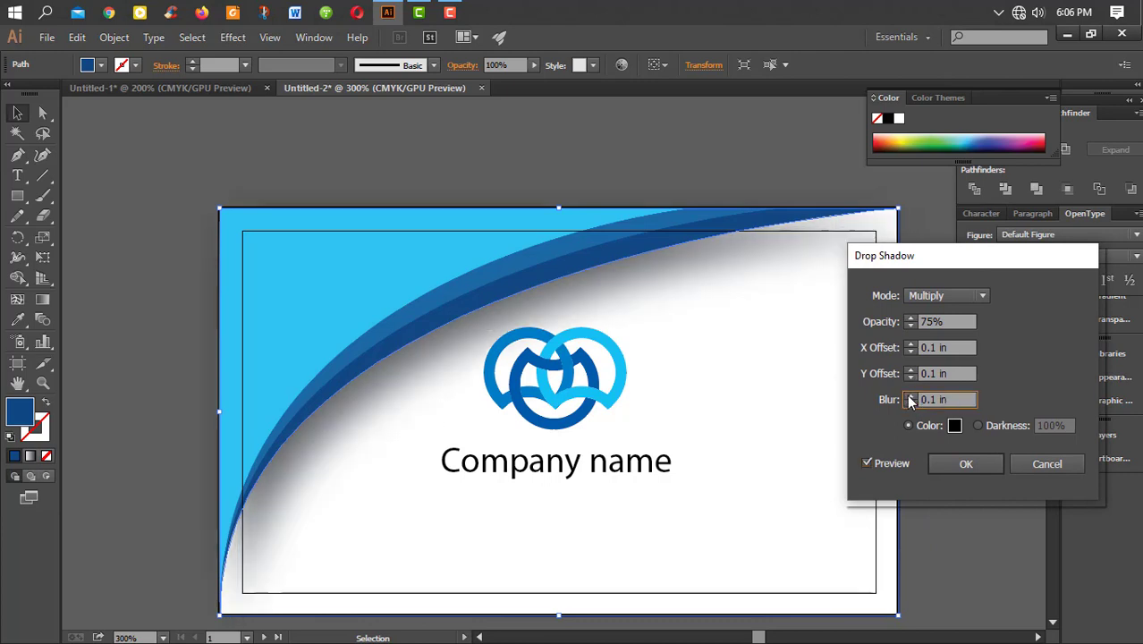
{"action": "left_click", "coordinate": [911, 377]}
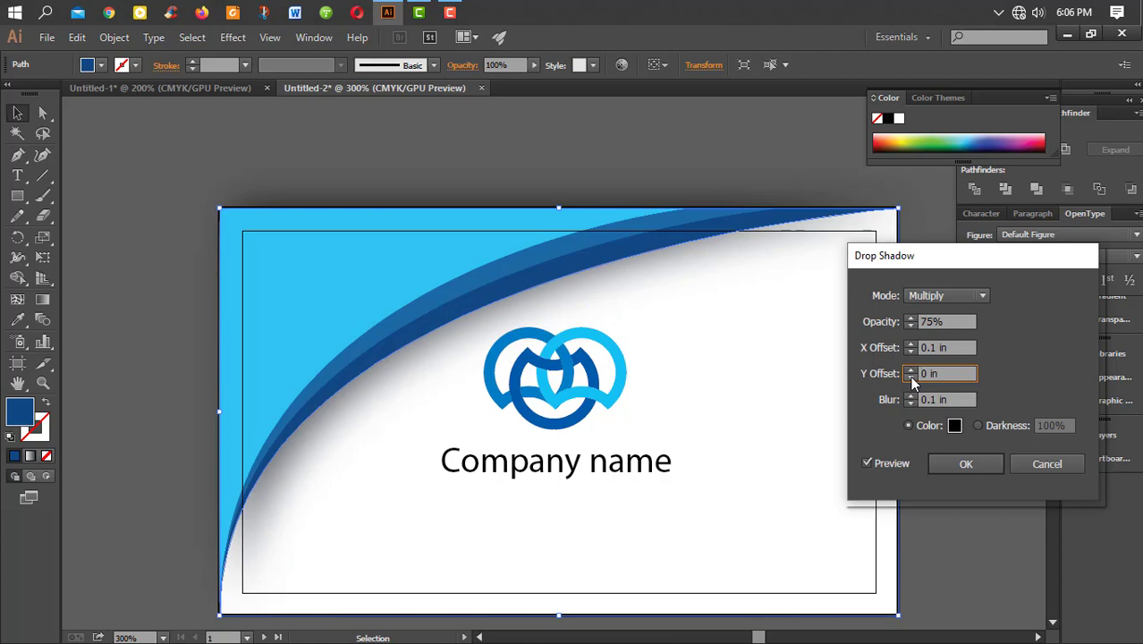
{"action": "left_click", "coordinate": [910, 373]}
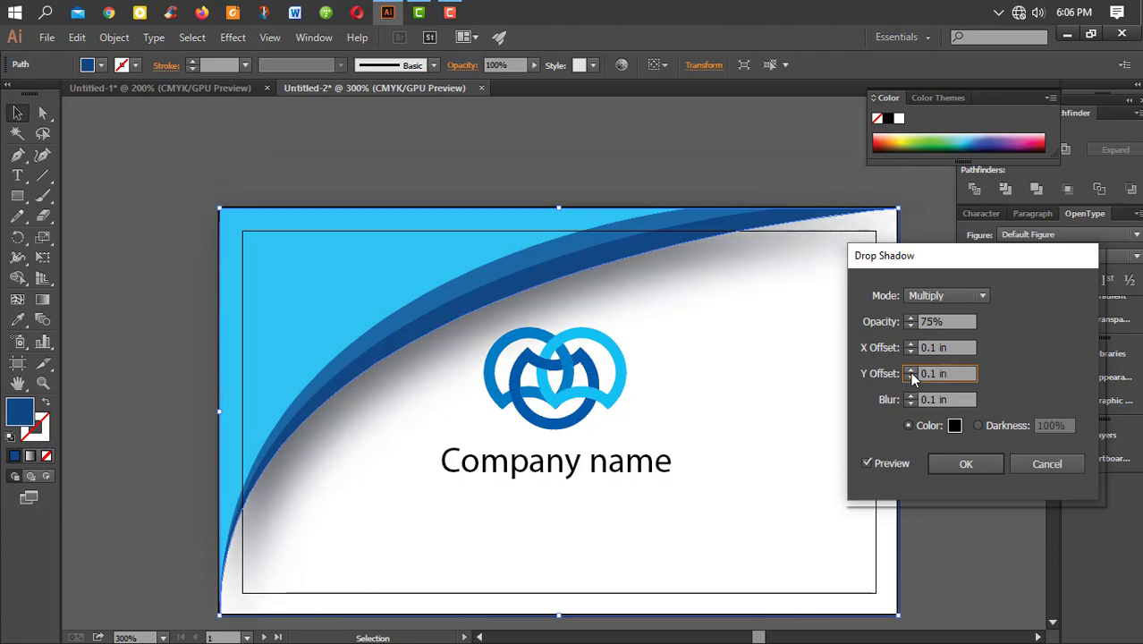
{"action": "left_click", "coordinate": [911, 380]}
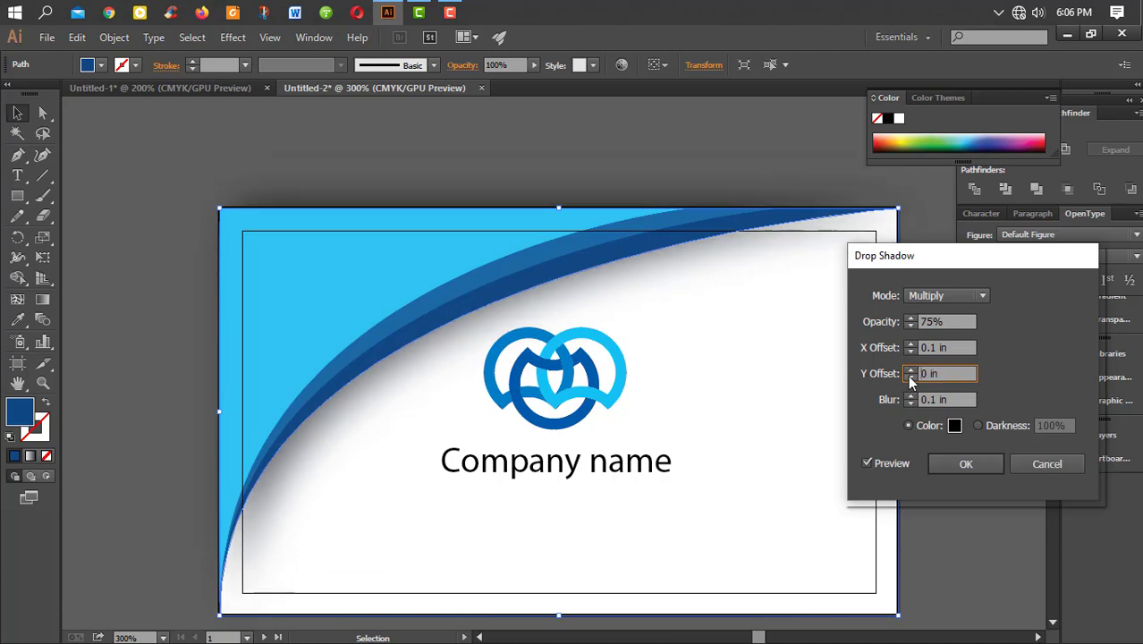
Step: Set the drop shadow's opacity to 80% and apply the effect to the dark blue curve
{"action": "left_click", "coordinate": [914, 322]}
{"action": "left_click", "coordinate": [911, 320]}
{"action": "left_click", "coordinate": [911, 321]}
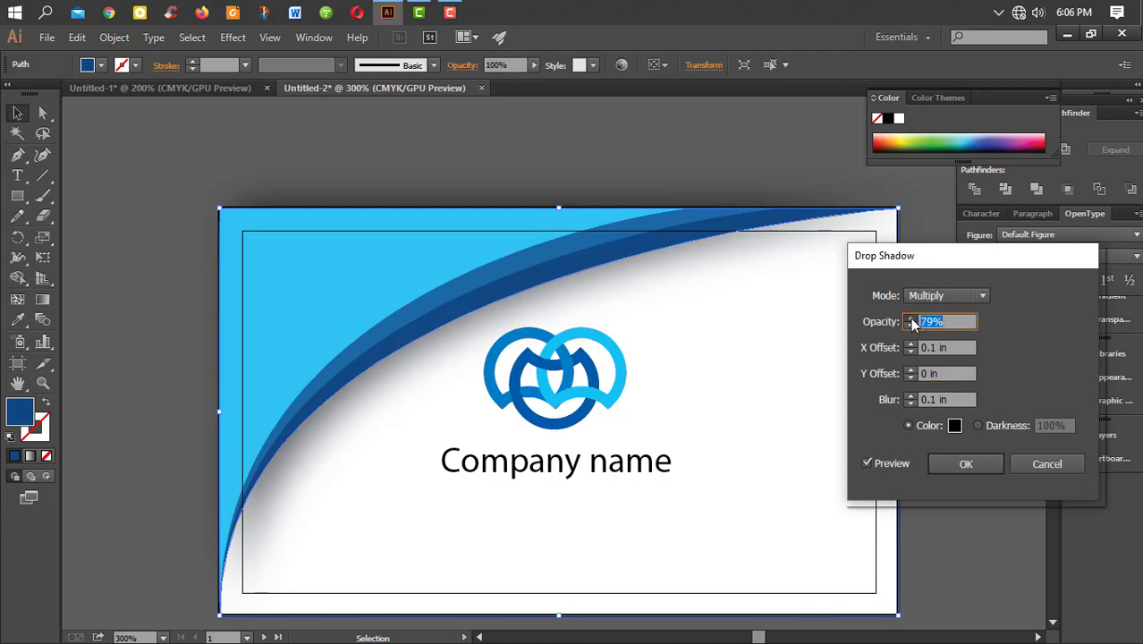
{"action": "left_click", "coordinate": [912, 320]}
{"action": "left_click", "coordinate": [911, 320]}
{"action": "left_click", "coordinate": [912, 320]}
{"action": "left_click", "coordinate": [912, 320]}
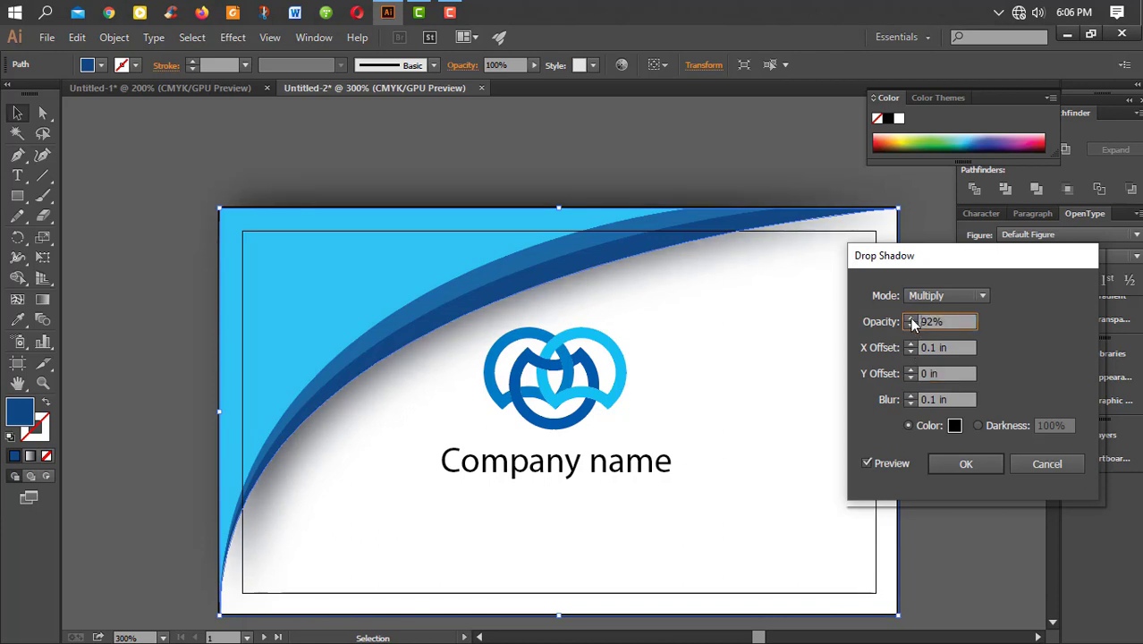
{"action": "left_click", "coordinate": [866, 463]}
{"action": "left_click", "coordinate": [910, 326]}
{"action": "left_click_drag", "start_coordinate": [960, 319], "coordinate": [888, 340]}
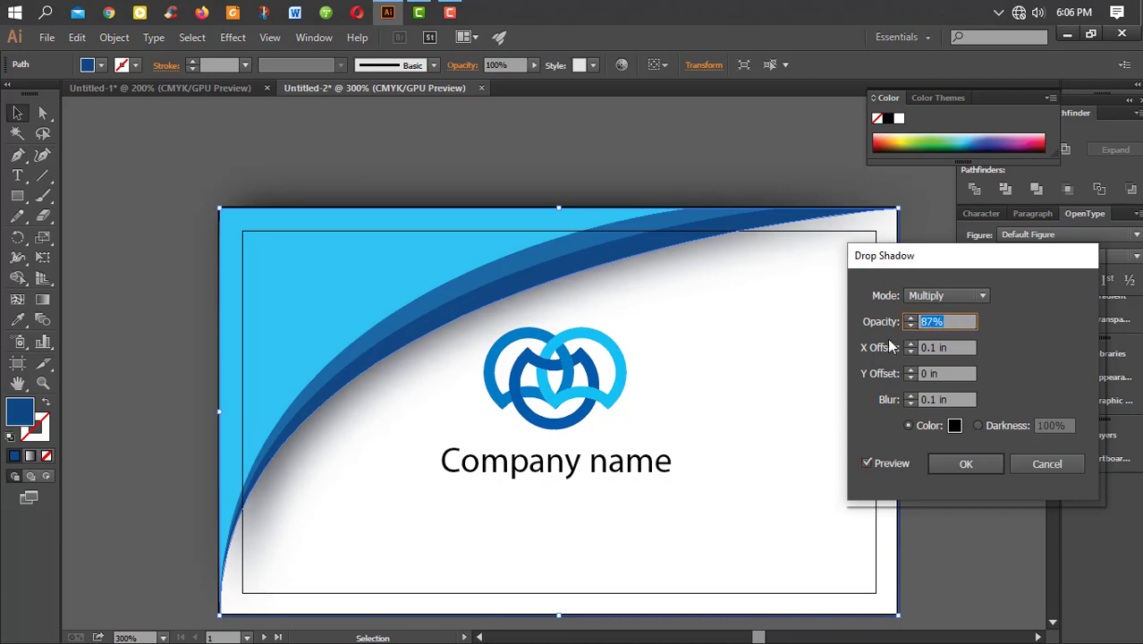
{"action": "type", "text": "80"}
{"action": "left_click", "coordinate": [867, 463]}
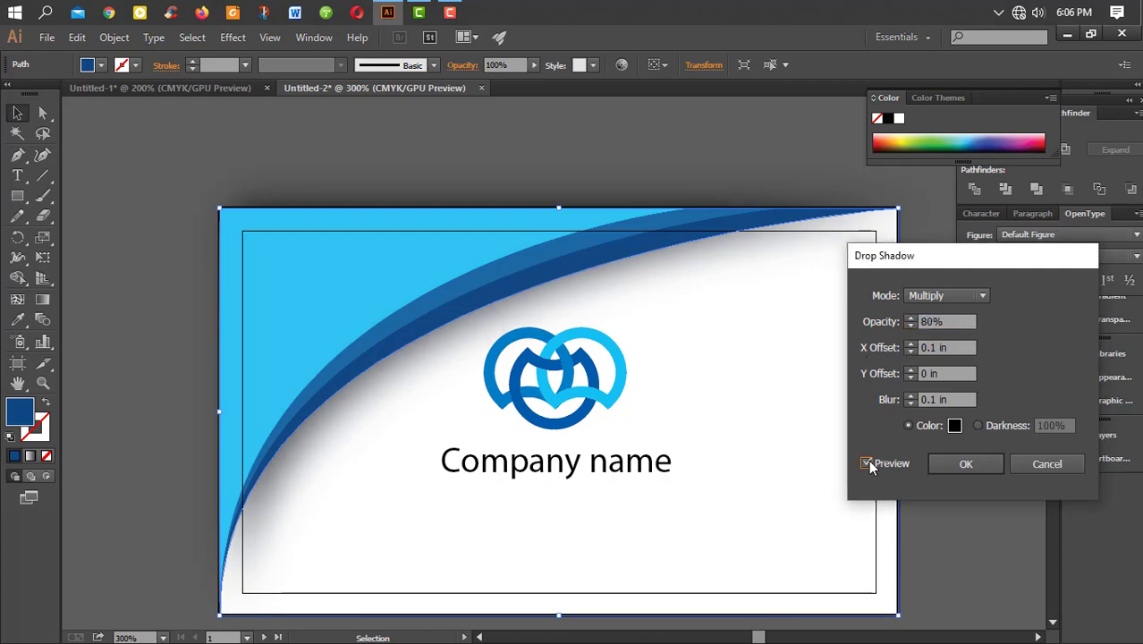
{"action": "left_click", "coordinate": [966, 463]}
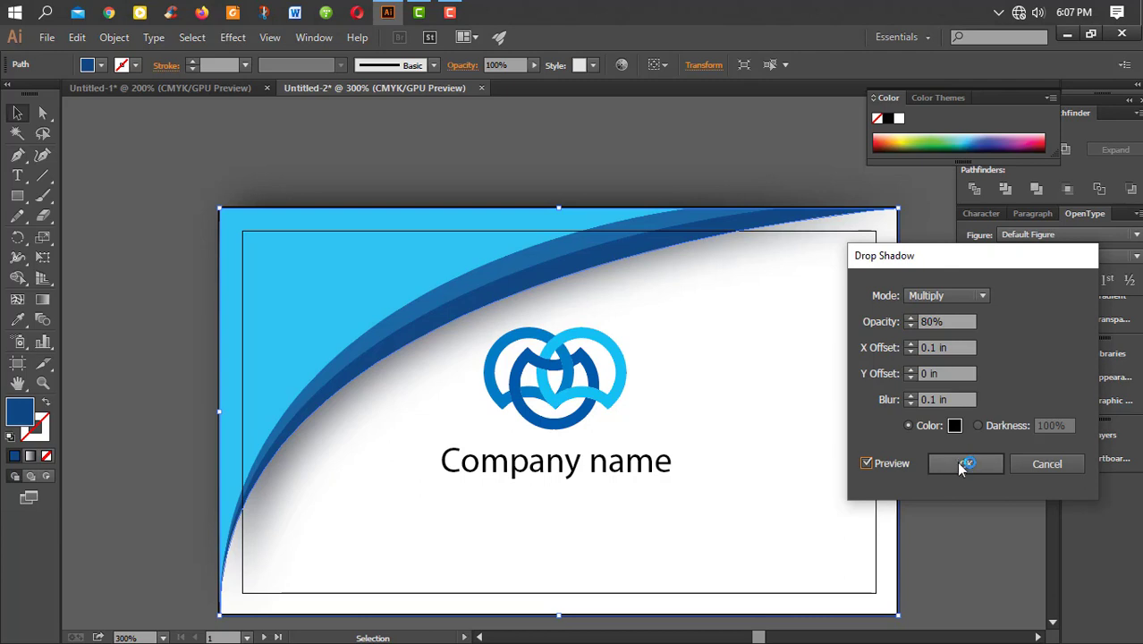
Step: Apply a Multiply drop shadow to the medium blue curve with 80% opacity, 0.1 in X offset, 0 in Y offset and 0.1 in blur
{"action": "left_click", "coordinate": [641, 229]}
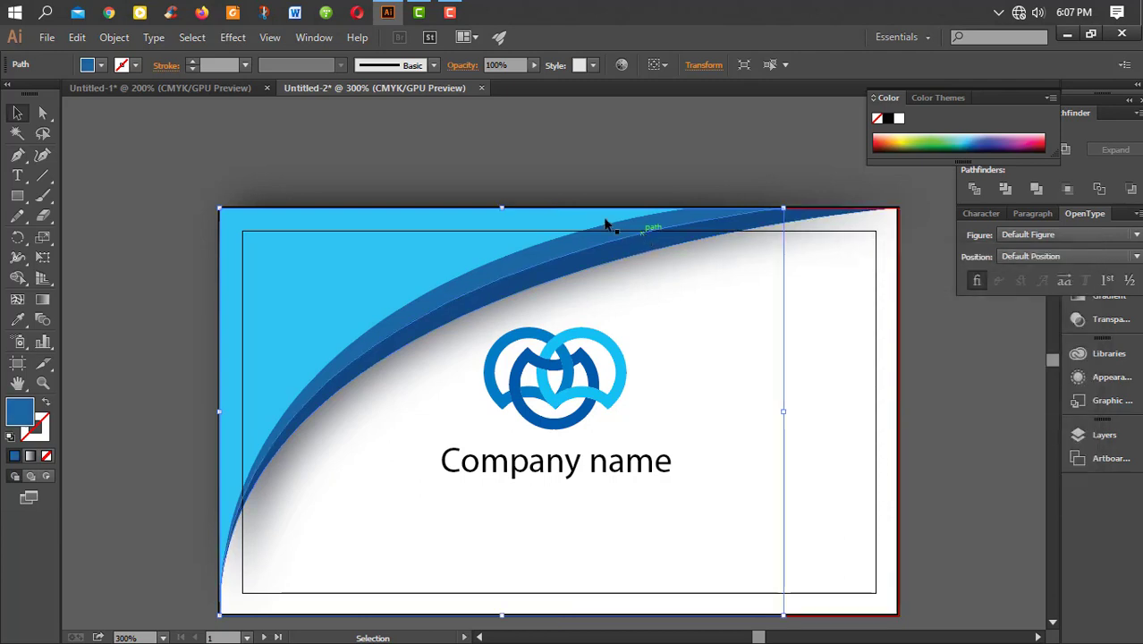
{"action": "left_click", "coordinate": [235, 38]}
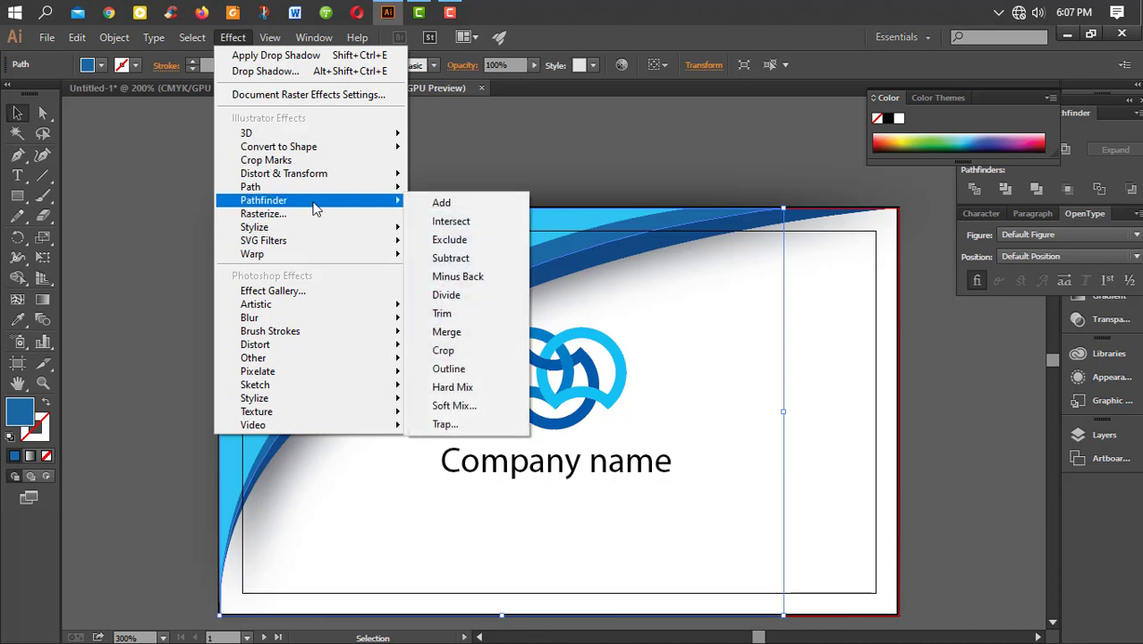
{"action": "mouse_move", "coordinate": [330, 224]}
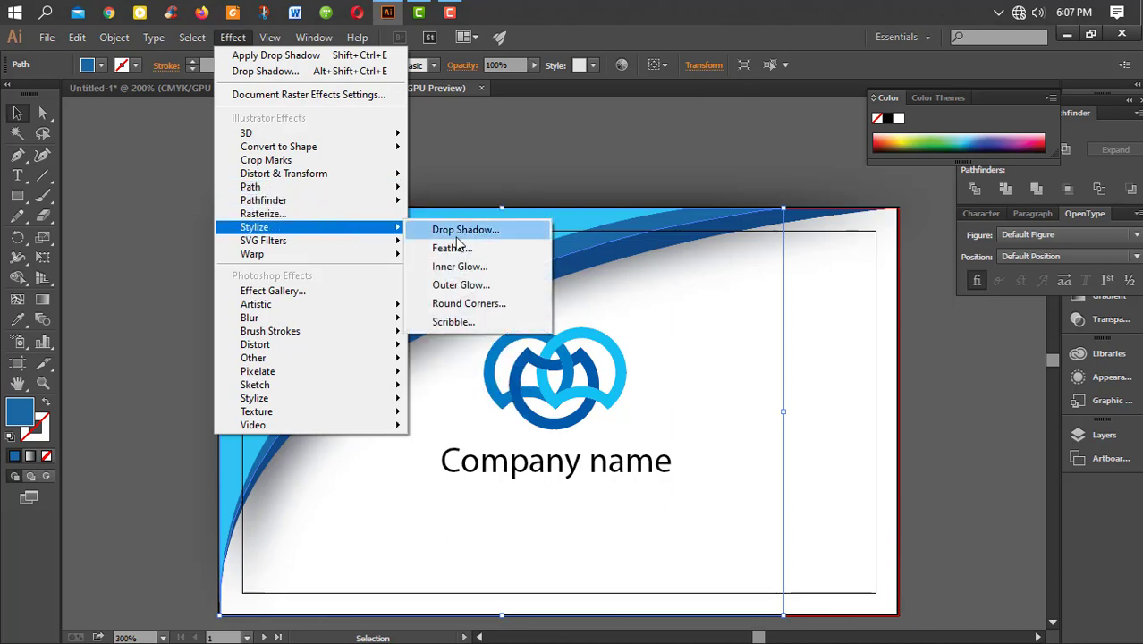
{"action": "left_click", "coordinate": [457, 235]}
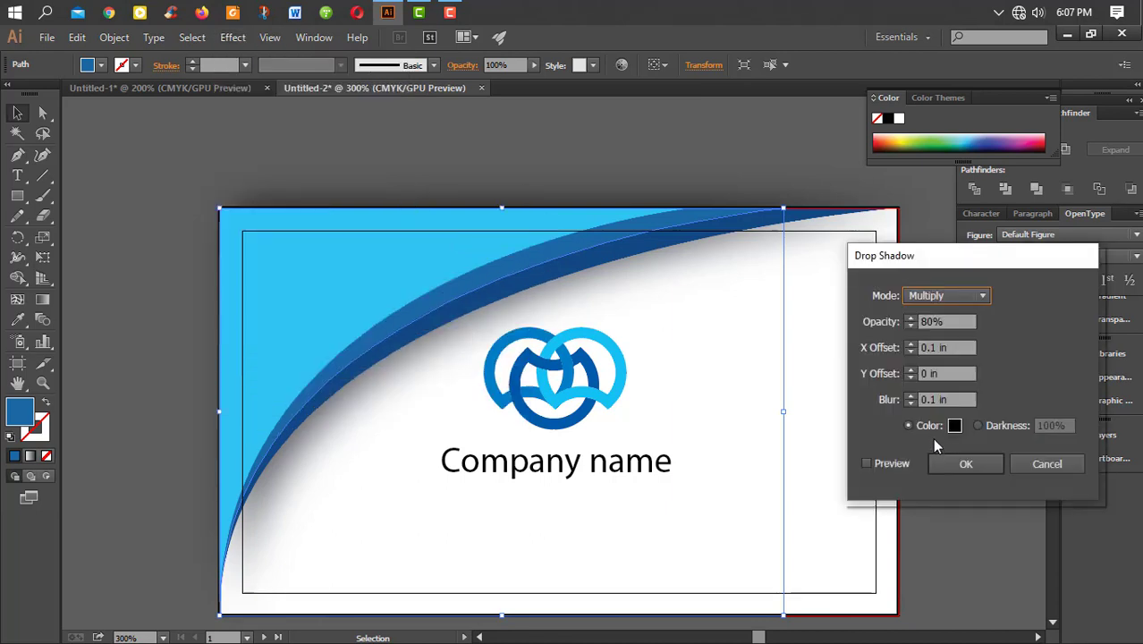
{"action": "left_click", "coordinate": [866, 464]}
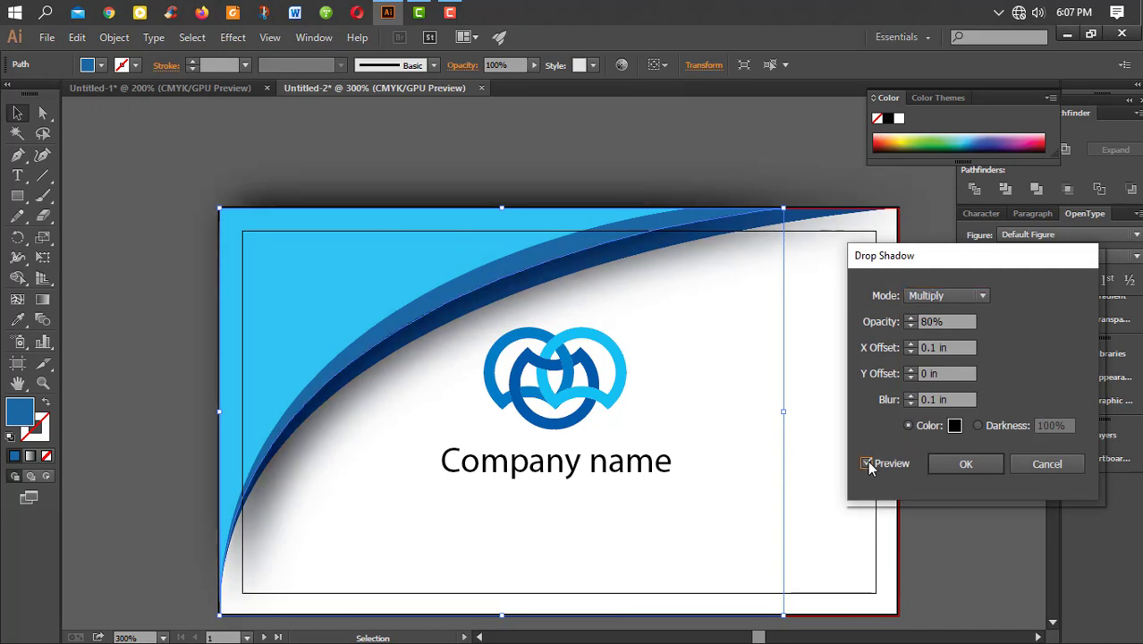
{"action": "left_click", "coordinate": [965, 464]}
Step: Apply a drop shadow with the same 80% opacity, offset and blur settings to the light blue corner shape
{"action": "left_click", "coordinate": [450, 238]}
{"action": "left_click", "coordinate": [244, 41]}
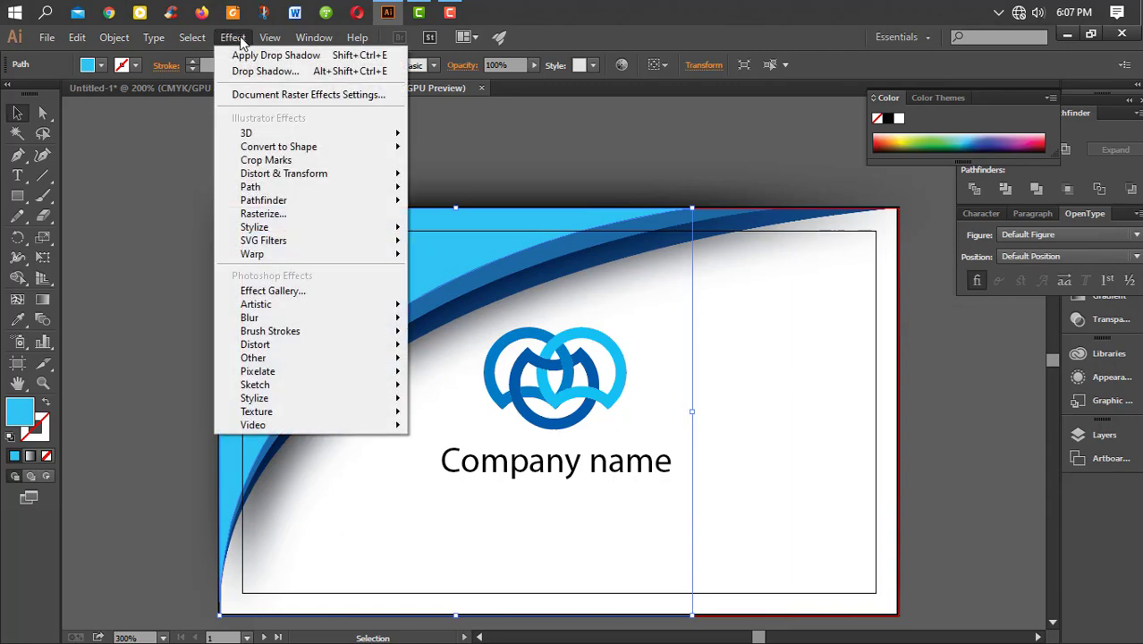
{"action": "mouse_move", "coordinate": [373, 234]}
{"action": "left_click", "coordinate": [465, 230]}
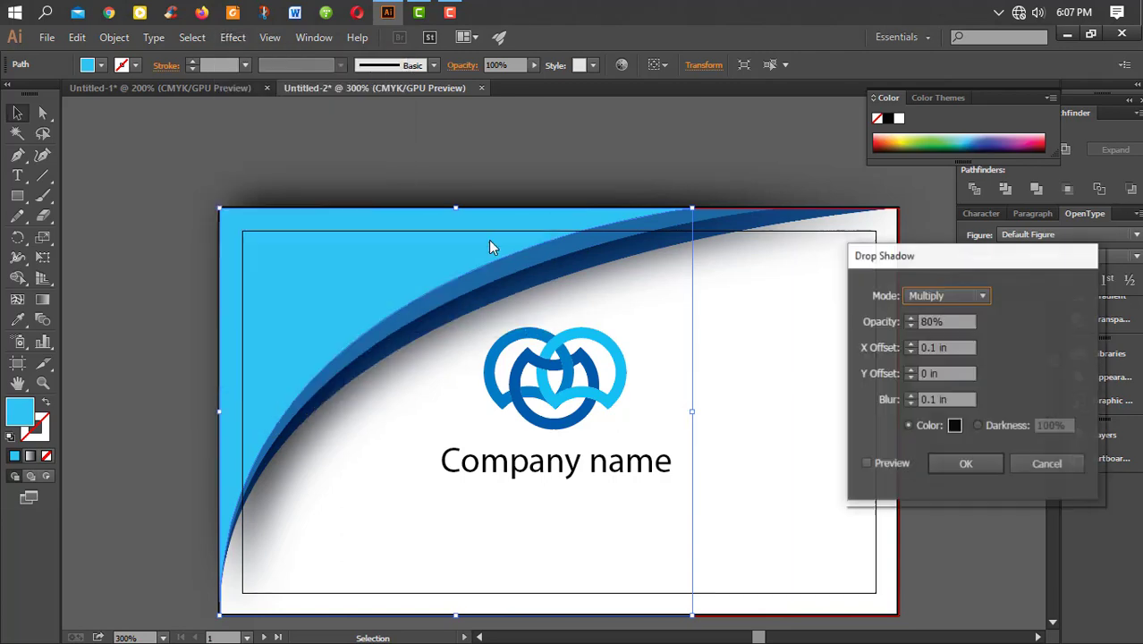
{"action": "left_click", "coordinate": [866, 463]}
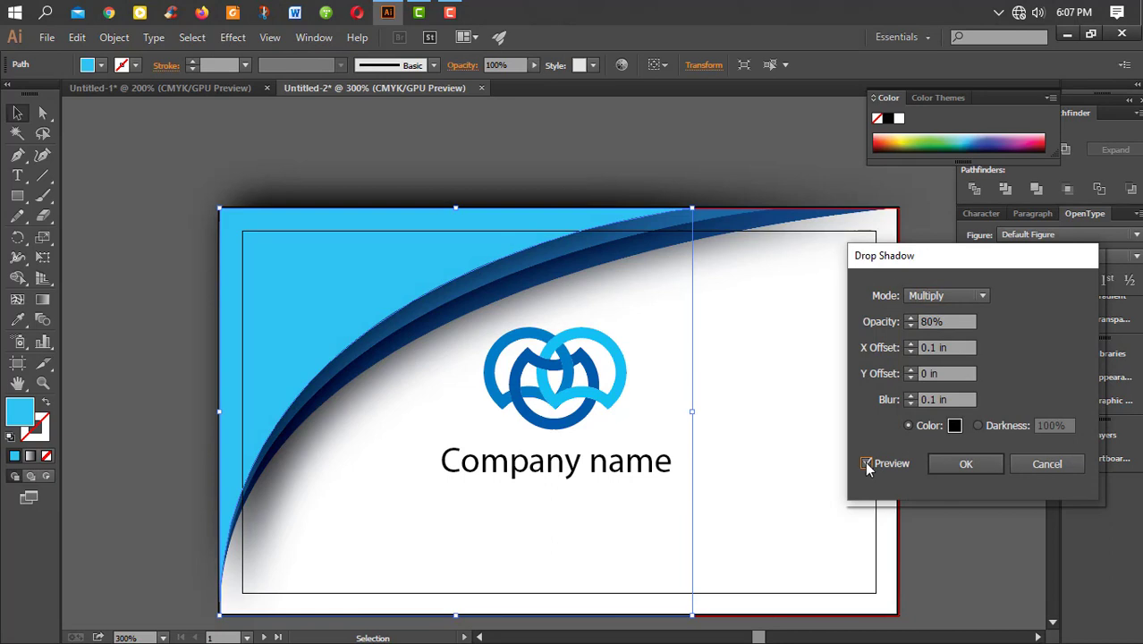
{"action": "left_click", "coordinate": [957, 464]}
{"action": "left_click", "coordinate": [783, 391]}
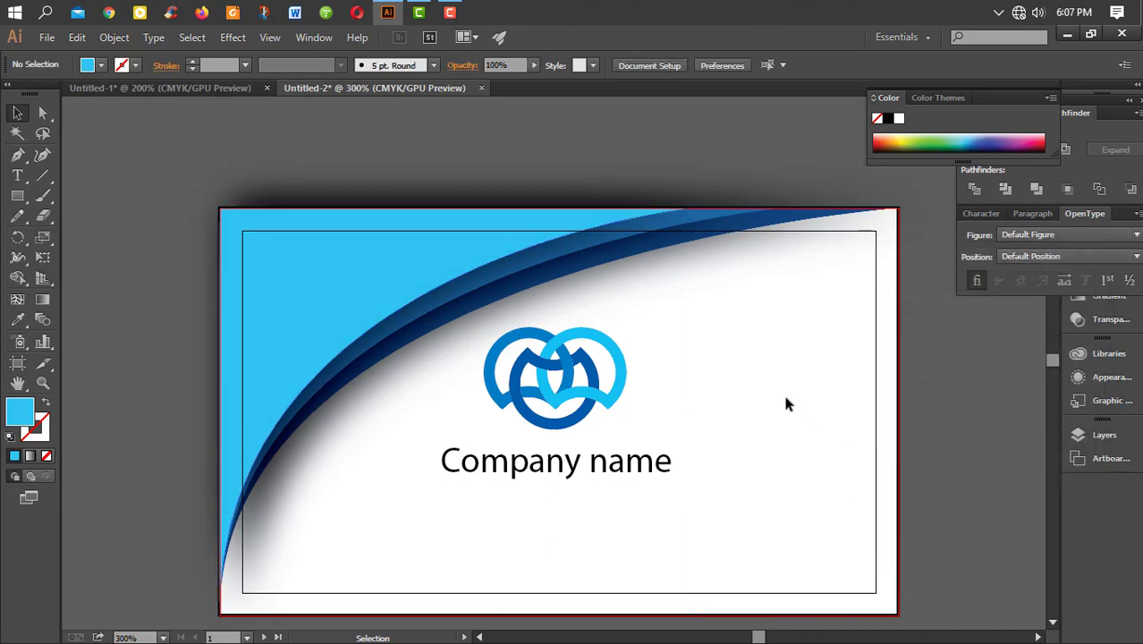
Step: Group the upper card's shadowed curved shapes and copy the group onto the same corner of the lower card
{"action": "left_click", "coordinate": [507, 229]}
{"action": "left_click", "coordinate": [753, 338]}
{"action": "scroll", "coordinate": [742, 340], "scroll_direction": "down", "scroll_amount": 2}
{"action": "left_click_drag", "start_coordinate": [767, 350], "coordinate": [664, 248]}
{"action": "scroll", "coordinate": [649, 321], "scroll_direction": "up", "scroll_amount": 1}
{"action": "scroll", "coordinate": [677, 240], "scroll_direction": "down", "scroll_amount": 1}
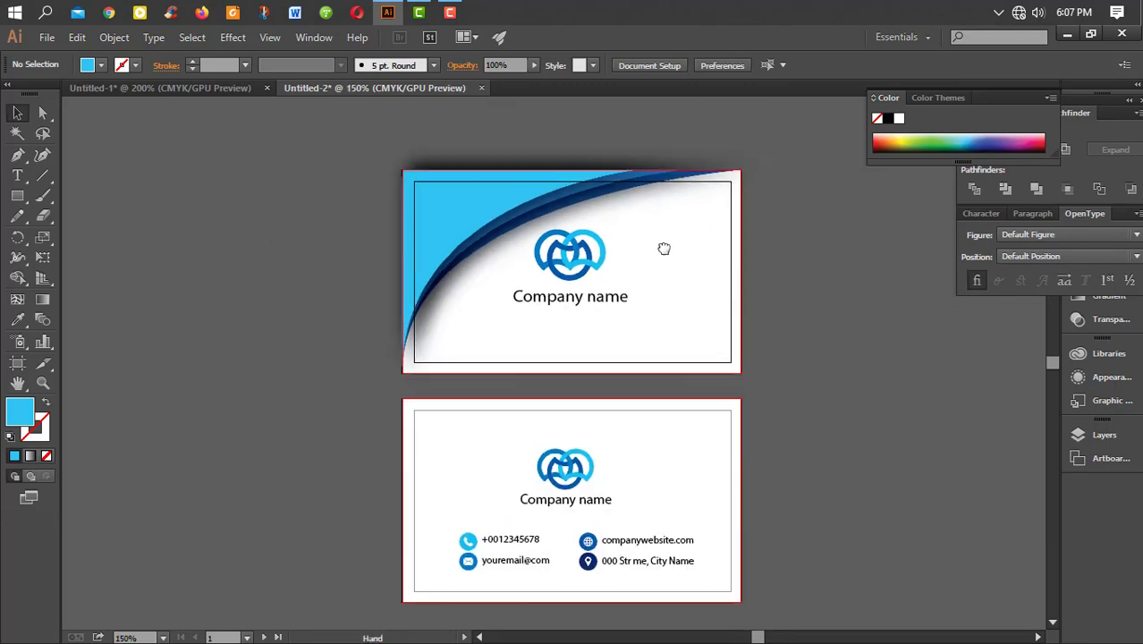
{"action": "left_click", "coordinate": [585, 253]}
{"action": "scroll", "coordinate": [518, 242], "scroll_direction": "up", "scroll_amount": 1}
{"action": "scroll", "coordinate": [395, 209], "scroll_direction": "down", "scroll_amount": 2}
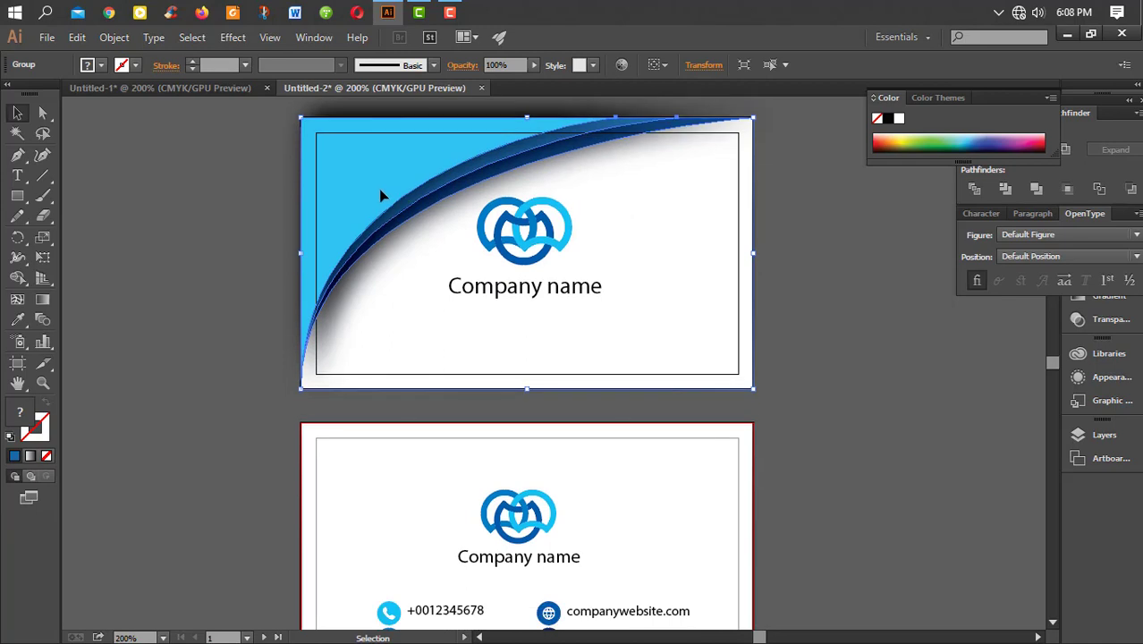
{"action": "left_click_drag", "start_coordinate": [380, 195], "coordinate": [378, 500]}
{"action": "key", "text": "ctrl+minus"}
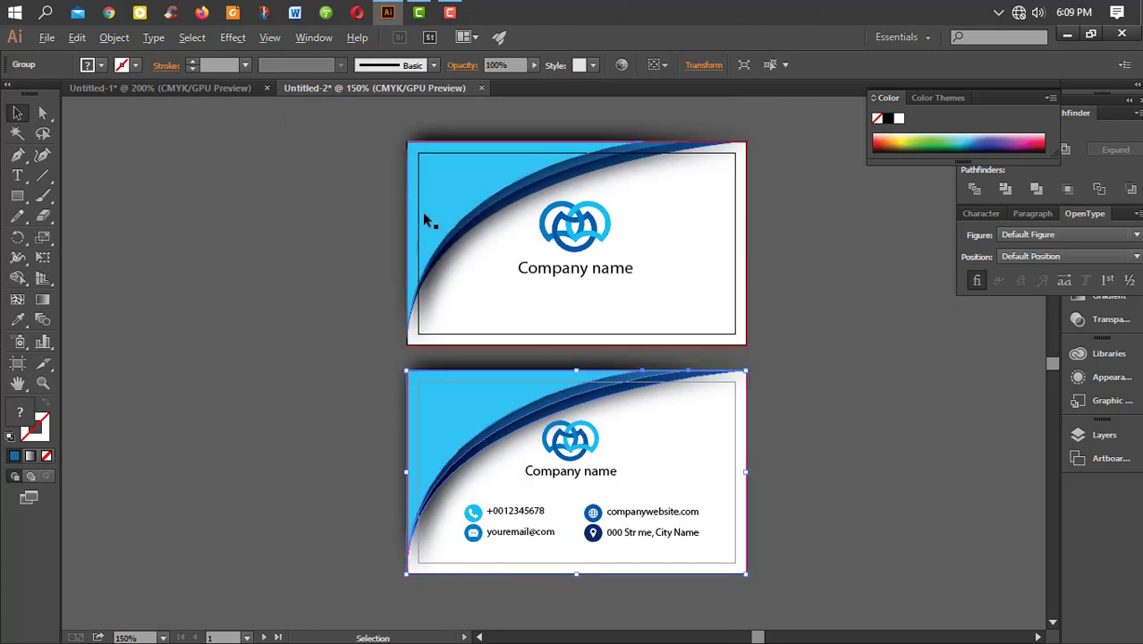
Step: Copy the upper card's curved group and flip the copy horizontally and vertically into that card's lower-right corner
{"action": "left_click_drag", "start_coordinate": [425, 216], "coordinate": [765, 416]}
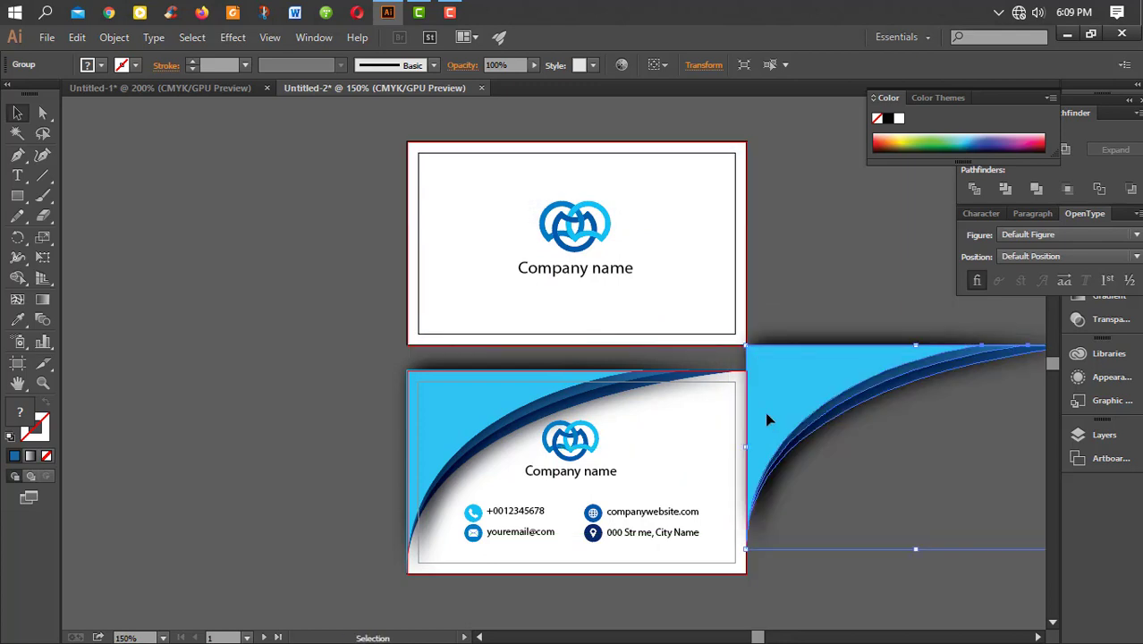
{"action": "key", "text": "ctrl+z"}
{"action": "key", "text": "ctrl+minus"}
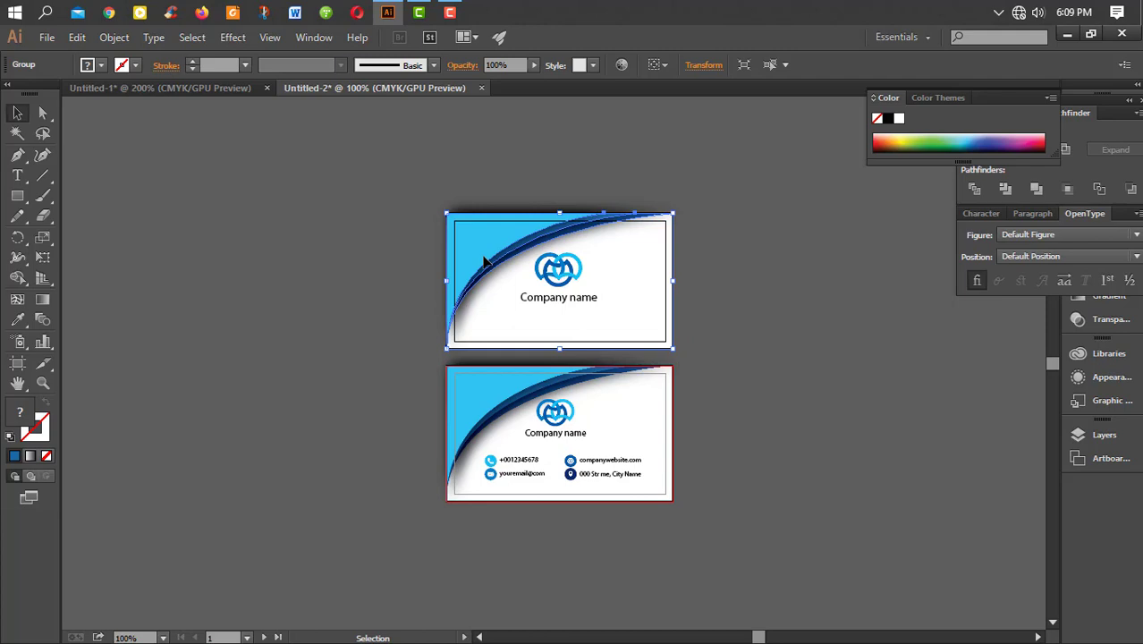
{"action": "left_click_drag", "start_coordinate": [480, 260], "coordinate": [704, 396]}
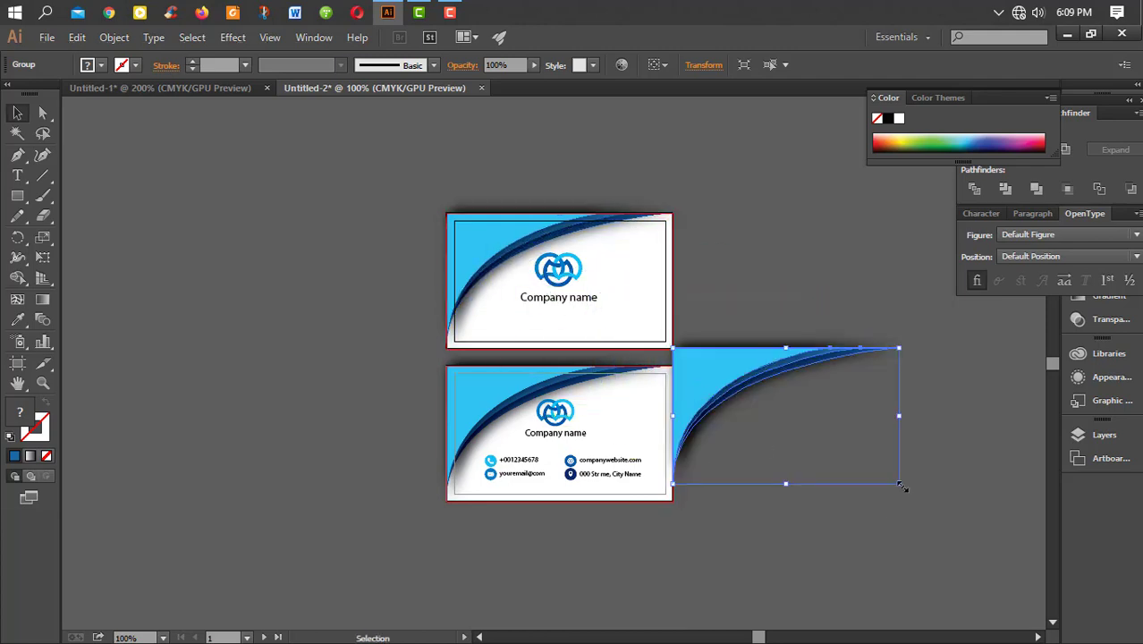
{"action": "left_click_drag", "start_coordinate": [903, 488], "coordinate": [446, 213]}
{"action": "left_click", "coordinate": [206, 192]}
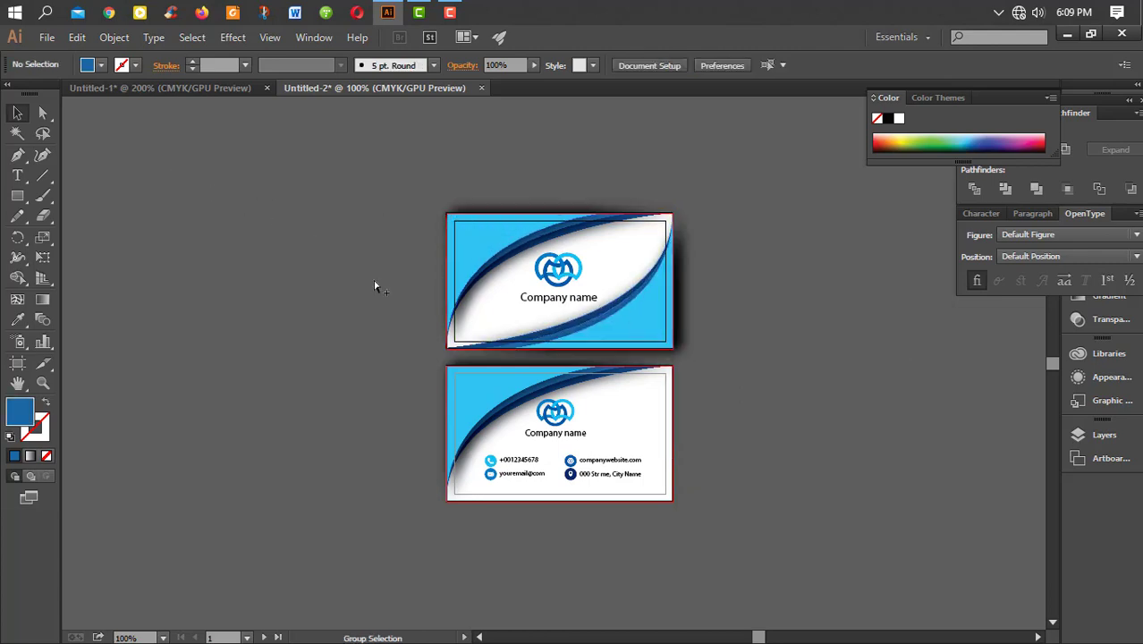
{"action": "key", "text": "ctrl+="}
{"action": "scroll", "coordinate": [281, 236], "scroll_direction": "up", "scroll_amount": 1}
{"action": "left_click_drag", "start_coordinate": [290, 240], "coordinate": [216, 166]}
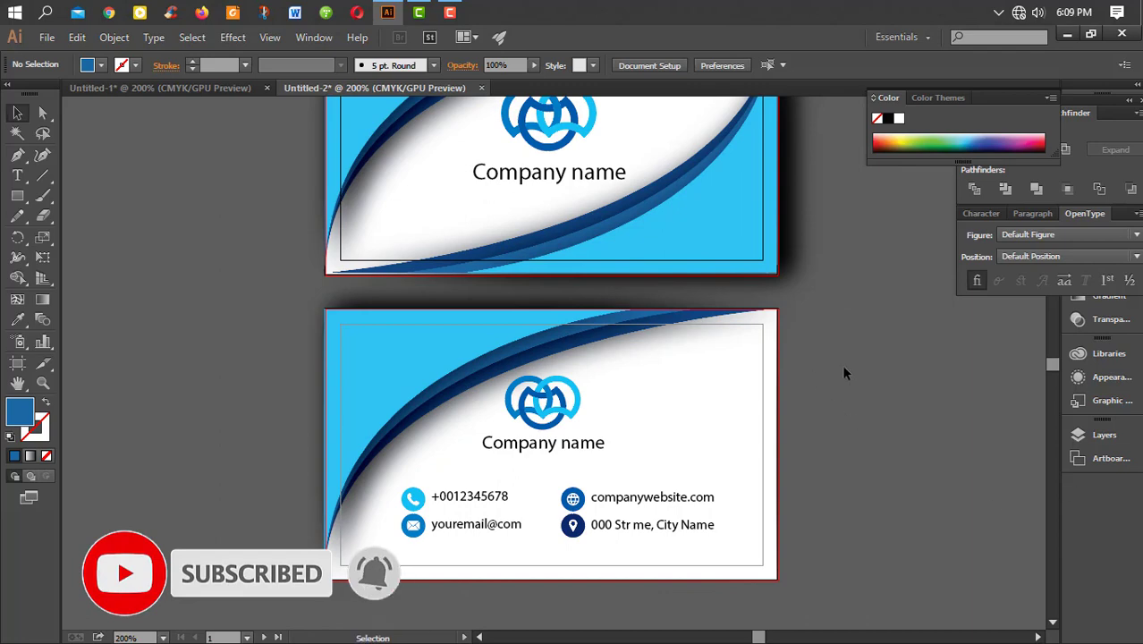
{"action": "scroll", "coordinate": [778, 456], "scroll_direction": "down", "scroll_amount": 1}
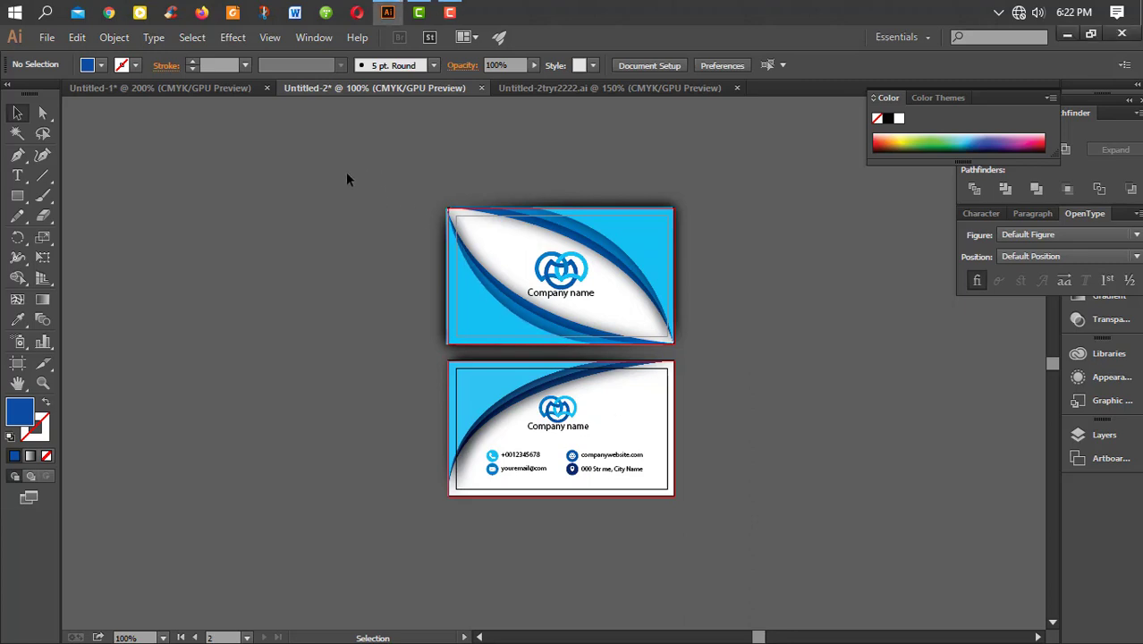
{"action": "left_click_drag", "start_coordinate": [346, 171], "coordinate": [747, 536]}
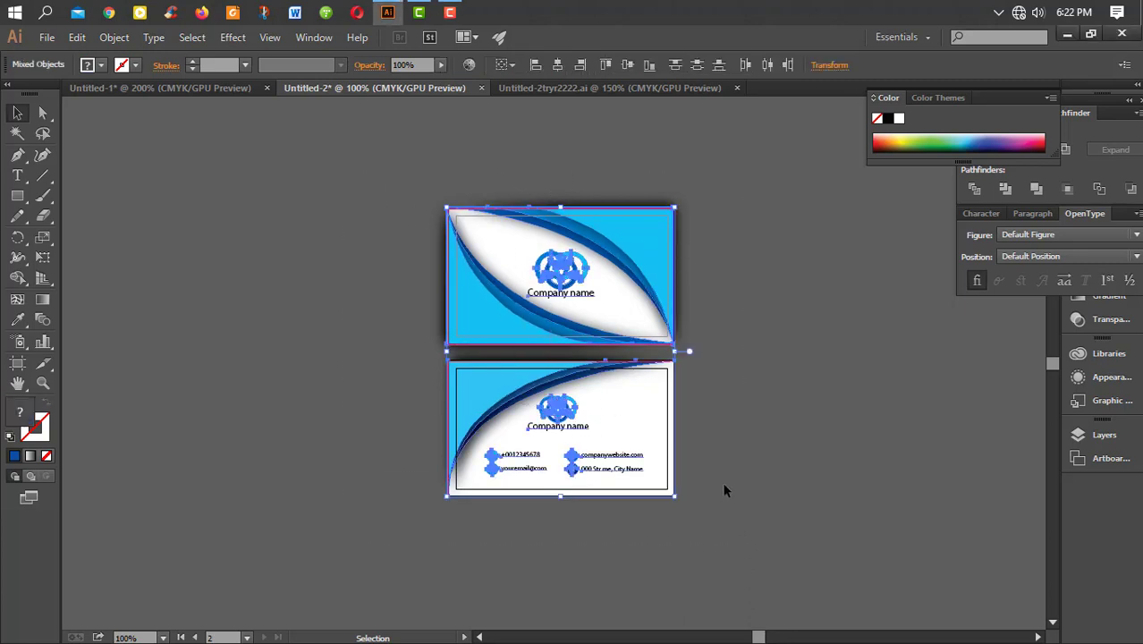
{"action": "scroll", "coordinate": [651, 372], "scroll_direction": "up", "scroll_amount": 2}
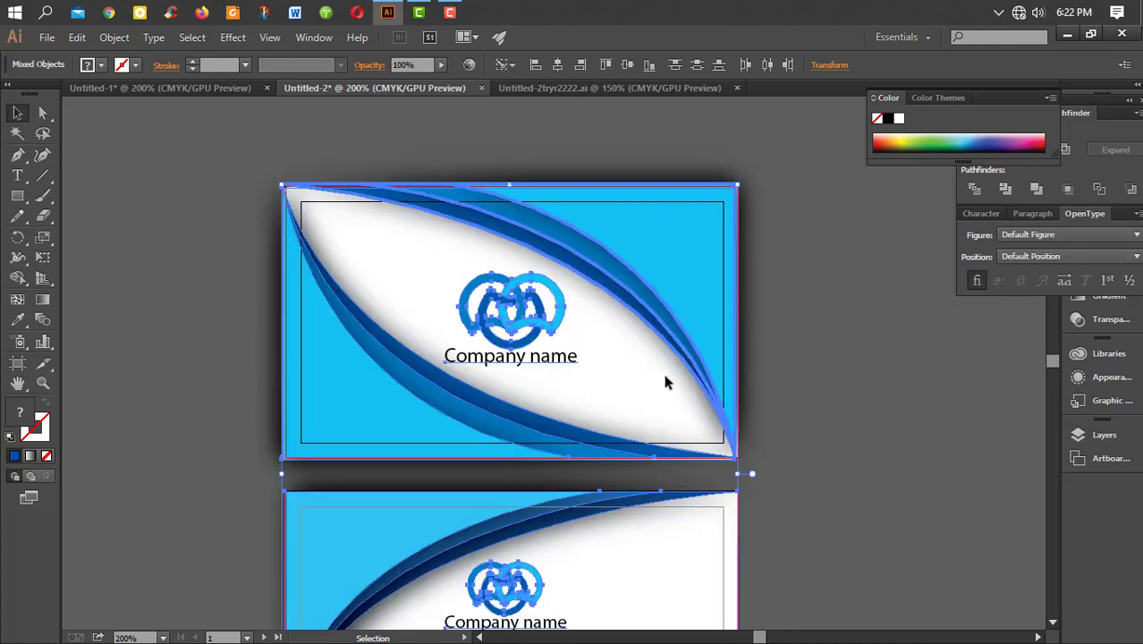
{"action": "left_click", "coordinate": [830, 421]}
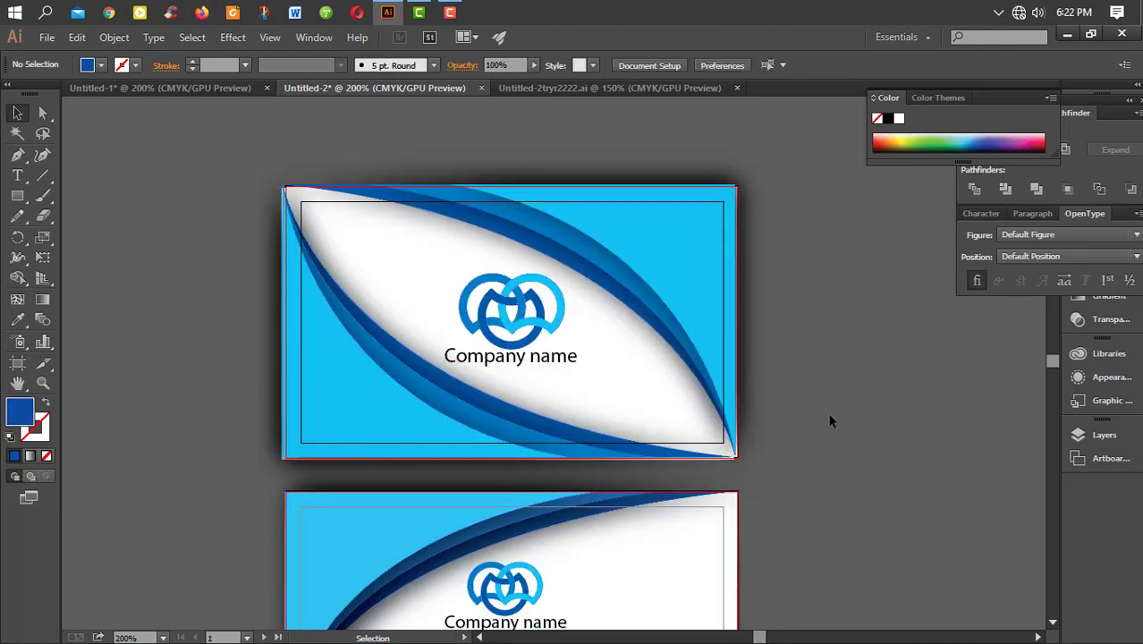
Step: Draw a small rectangle in the empty space beside the upper card
{"action": "left_click", "coordinate": [705, 343]}
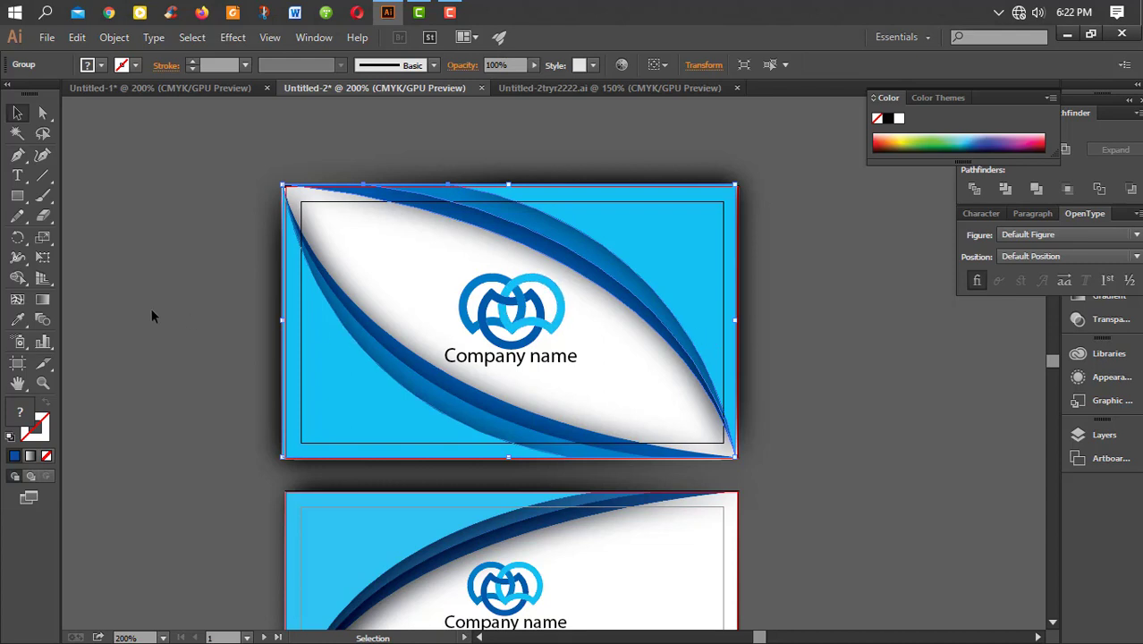
{"action": "left_click", "coordinate": [17, 195]}
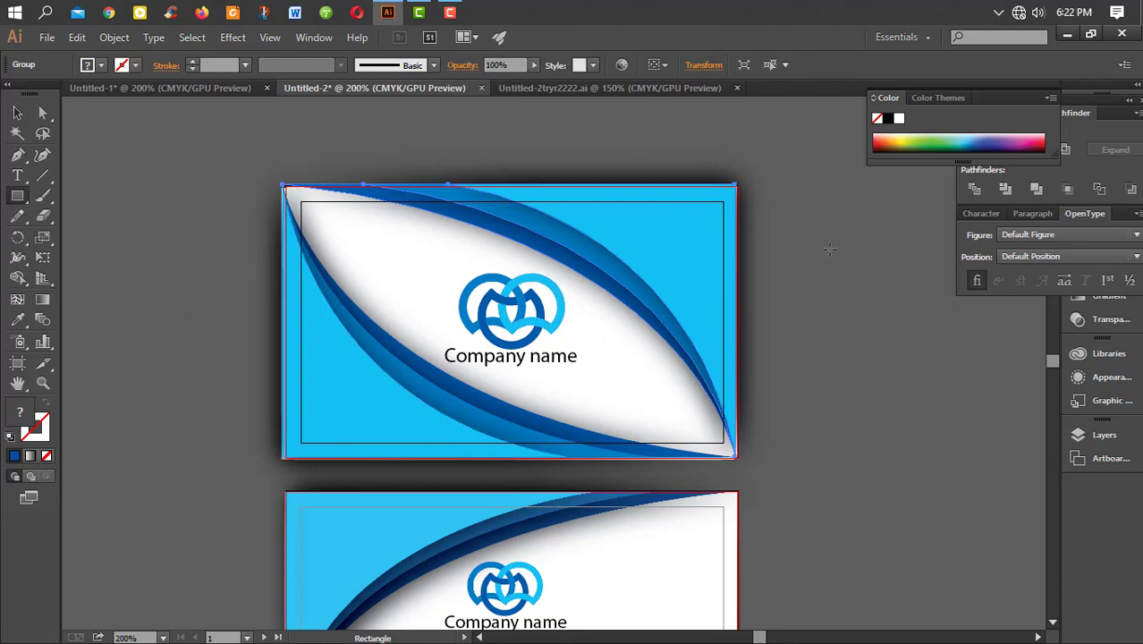
{"action": "left_click_drag", "start_coordinate": [829, 248], "coordinate": [908, 331]}
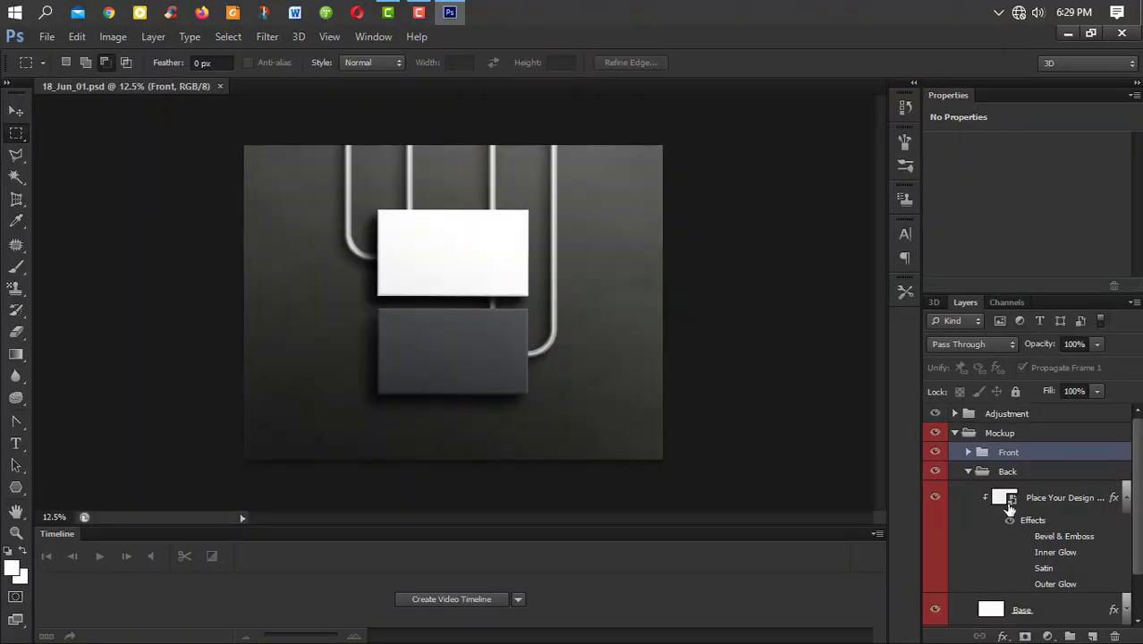
Step: Switch to the 18_Jun_01.psd mockup in Photoshop and open the Back group's design smart object for editing
{"action": "left_click", "coordinate": [1015, 503]}
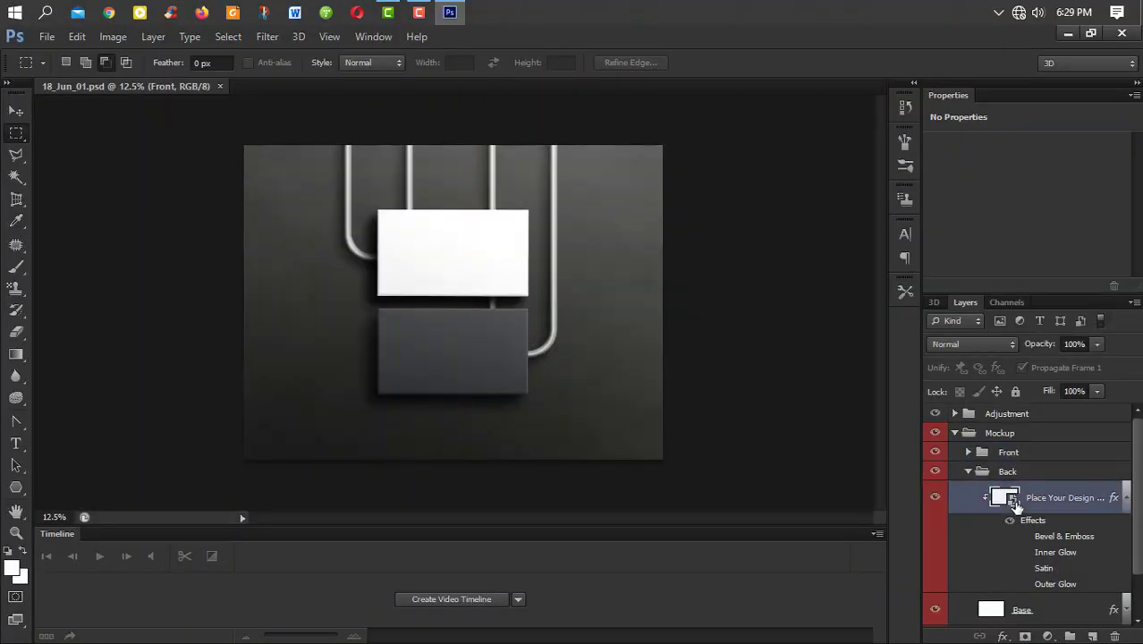
{"action": "double_click", "coordinate": [1006, 498]}
{"action": "left_click", "coordinate": [577, 288]}
{"action": "left_click", "coordinate": [46, 36]}
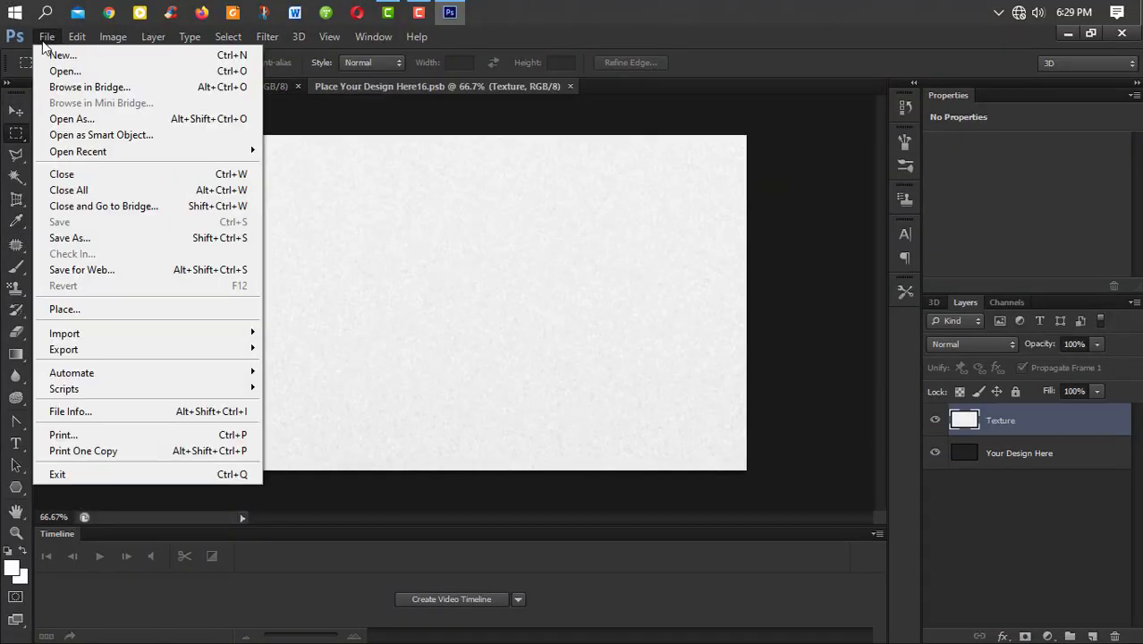
{"action": "left_click", "coordinate": [44, 71]}
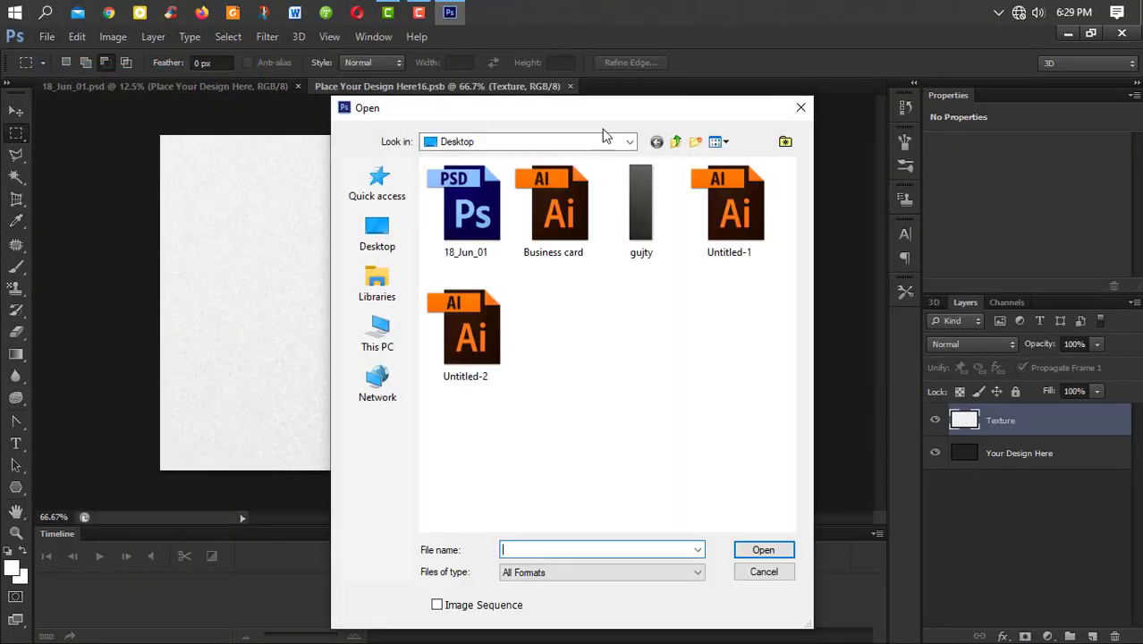
{"action": "left_click", "coordinate": [800, 108]}
Step: Place page 1 of the Untitled-2 Illustrator file from the desktop into the smart object, cropped to its bounding box
{"action": "left_click", "coordinate": [47, 37]}
{"action": "left_click", "coordinate": [64, 308]}
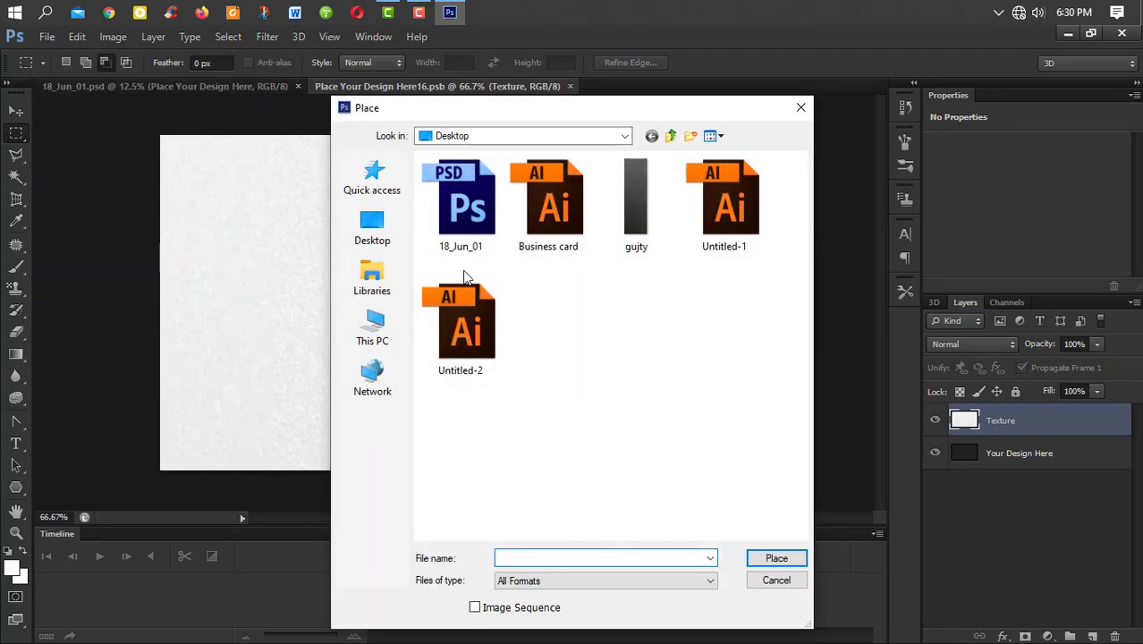
{"action": "left_click", "coordinate": [460, 322]}
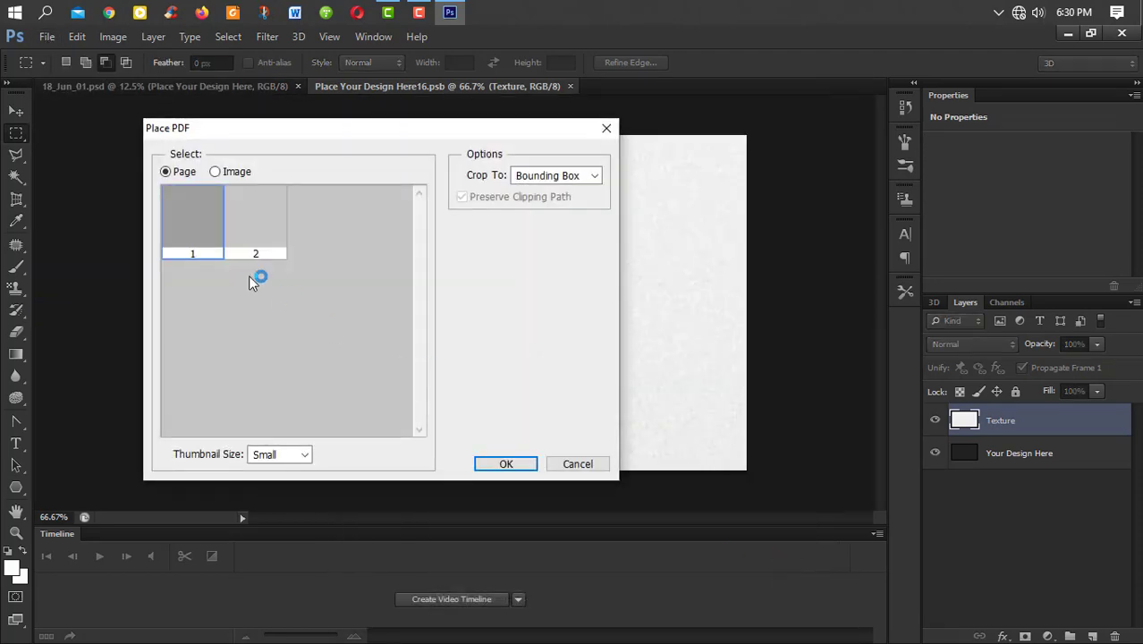
{"action": "left_click", "coordinate": [516, 464]}
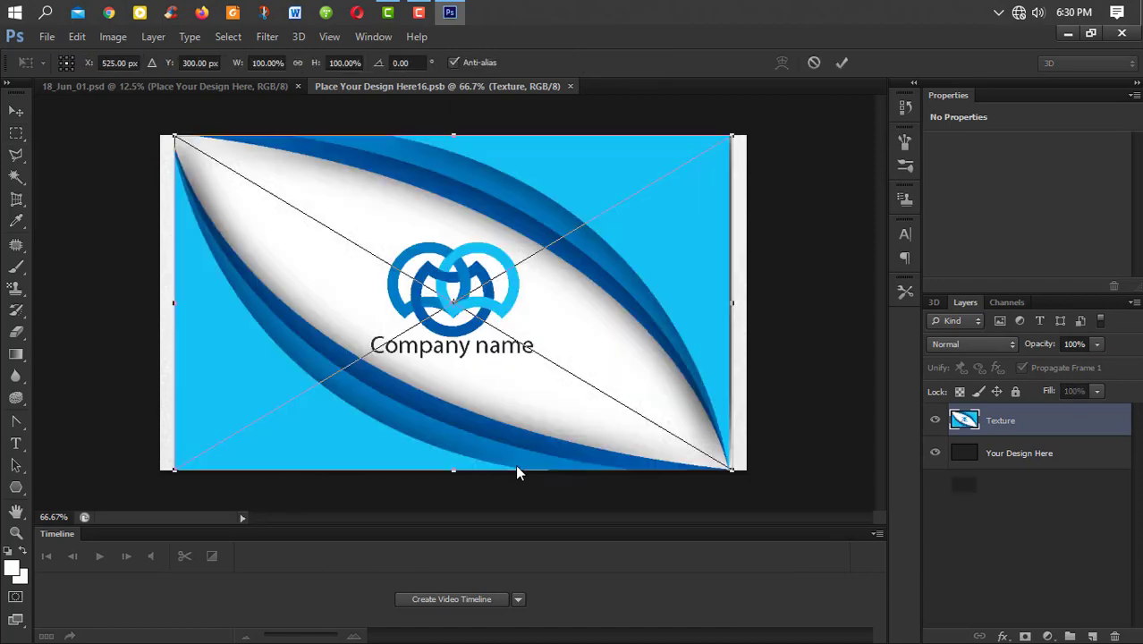
Step: Stretch the placed logo-side artwork horizontally to about 105% to fill the canvas width, and save and close the smart object
{"action": "left_click_drag", "start_coordinate": [733, 304], "coordinate": [748, 303]}
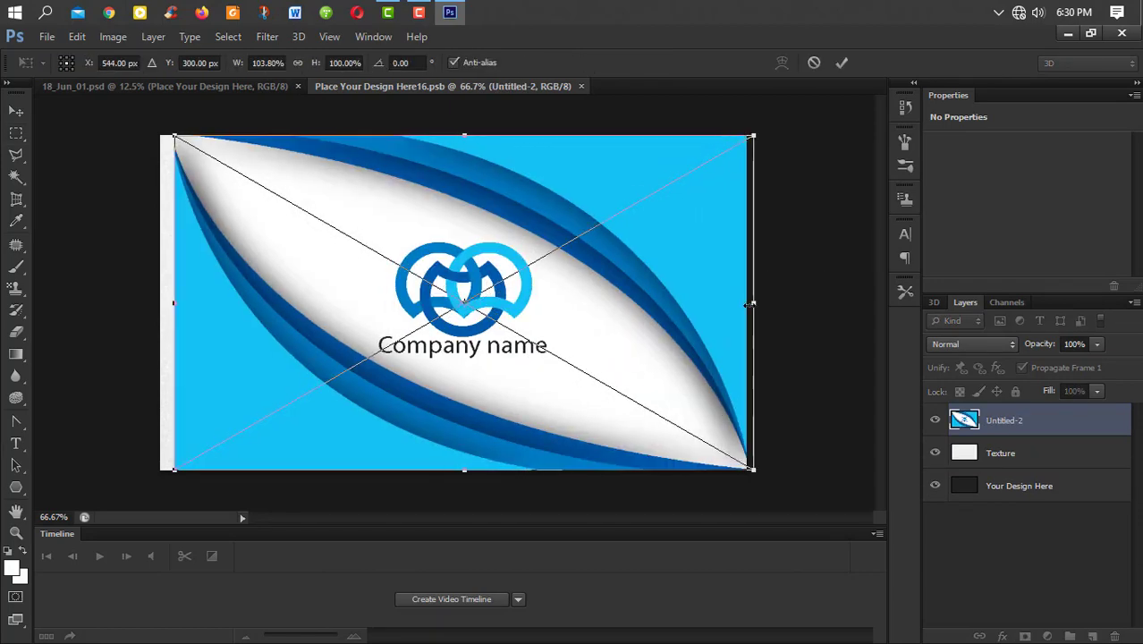
{"action": "left_click_drag", "start_coordinate": [177, 305], "coordinate": [160, 303]}
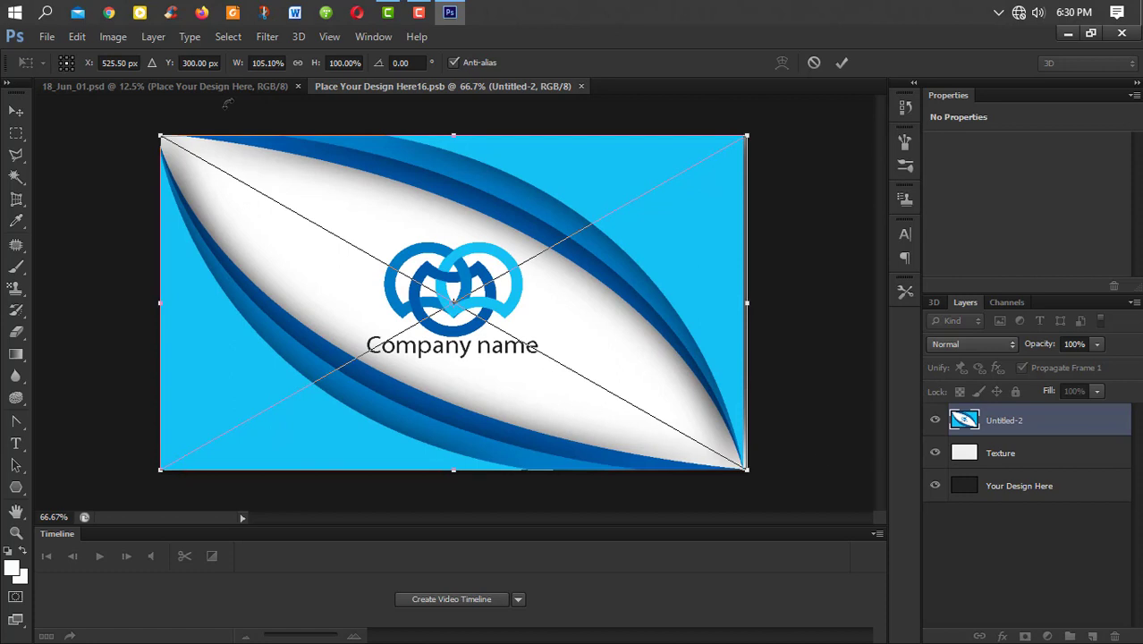
{"action": "left_click", "coordinate": [841, 63]}
{"action": "left_click", "coordinate": [588, 86]}
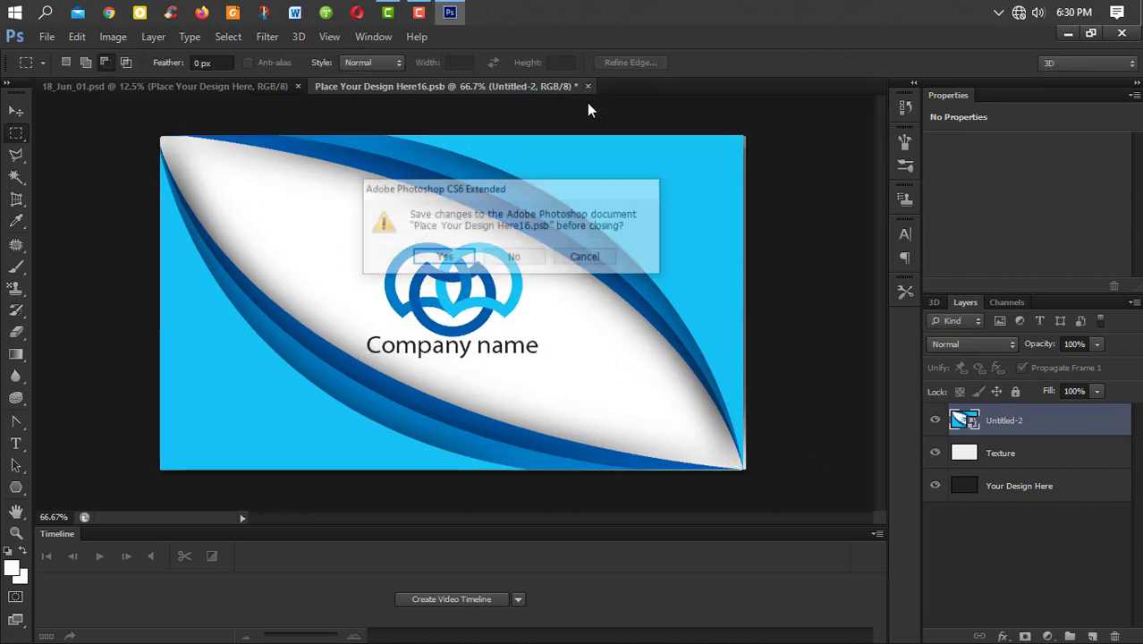
{"action": "left_click", "coordinate": [444, 257]}
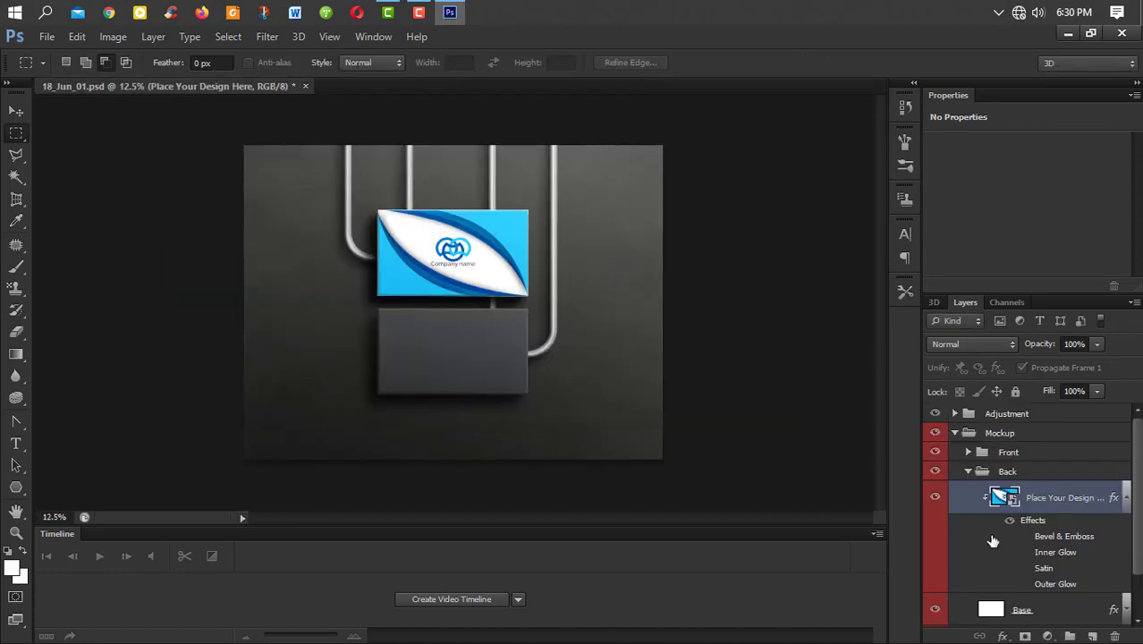
Step: Open the Front group's design smart object for editing and delete its Texture layer
{"action": "scroll", "coordinate": [993, 541], "scroll_direction": "down", "scroll_amount": 1}
{"action": "scroll", "coordinate": [971, 483], "scroll_direction": "up", "scroll_amount": 1}
{"action": "left_click", "coordinate": [968, 453]}
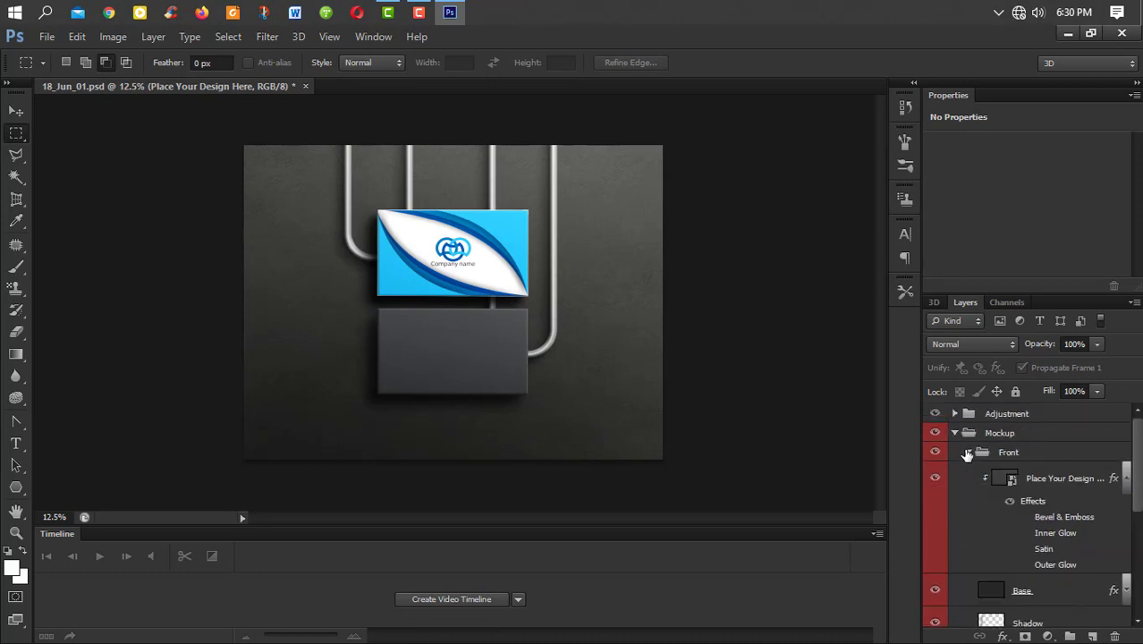
{"action": "double_click", "coordinate": [1007, 480]}
{"action": "left_click", "coordinate": [582, 287]}
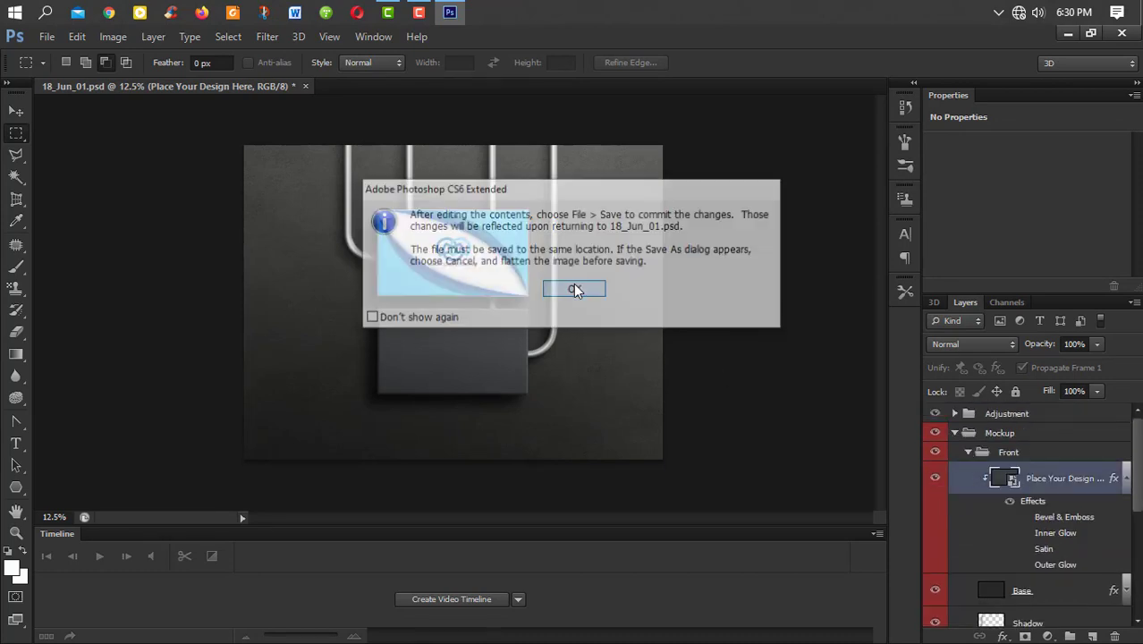
{"action": "left_click", "coordinate": [1020, 435]}
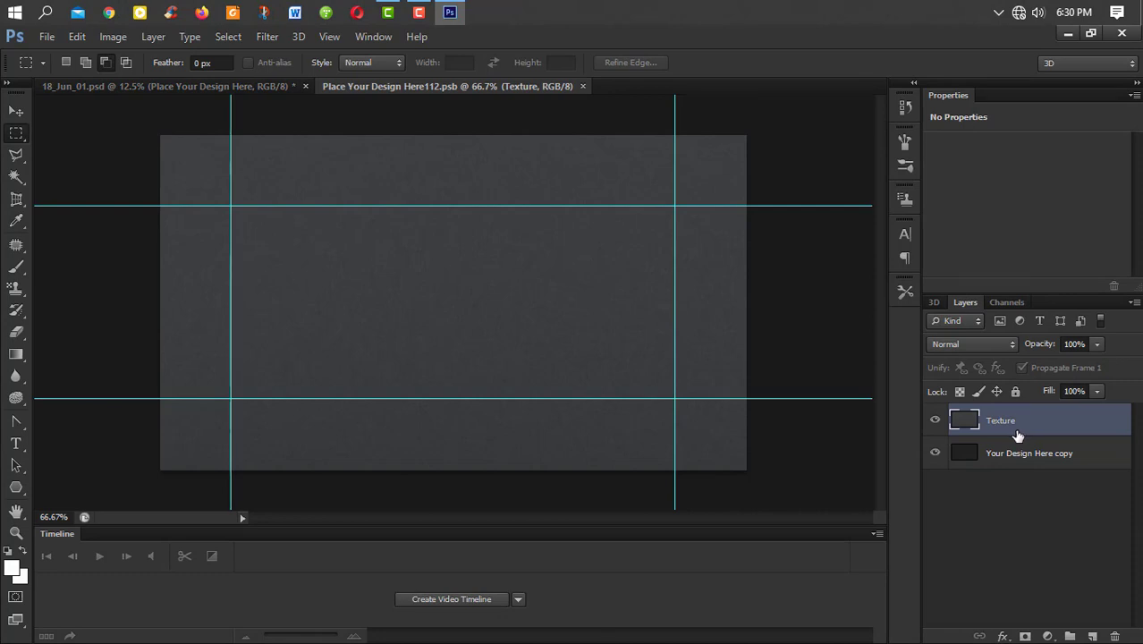
{"action": "key", "text": "Delete"}
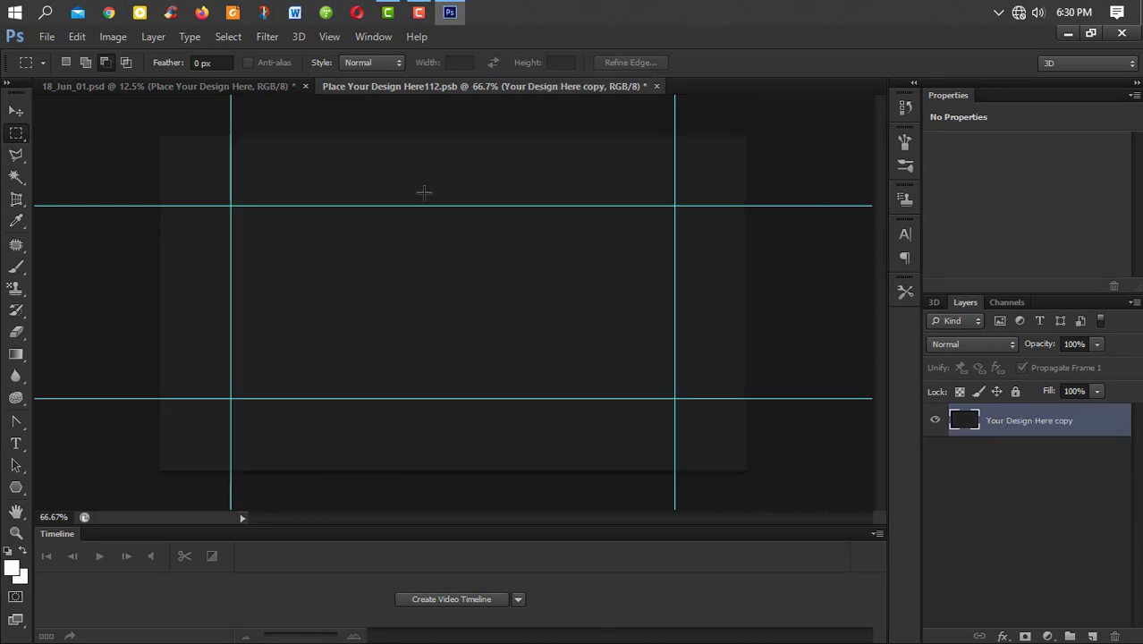
Step: Place page 2 of Untitled-2, the contact-details side, into the Front smart object, cropped to its bounding box
{"action": "left_click", "coordinate": [46, 37]}
{"action": "left_click", "coordinate": [71, 309]}
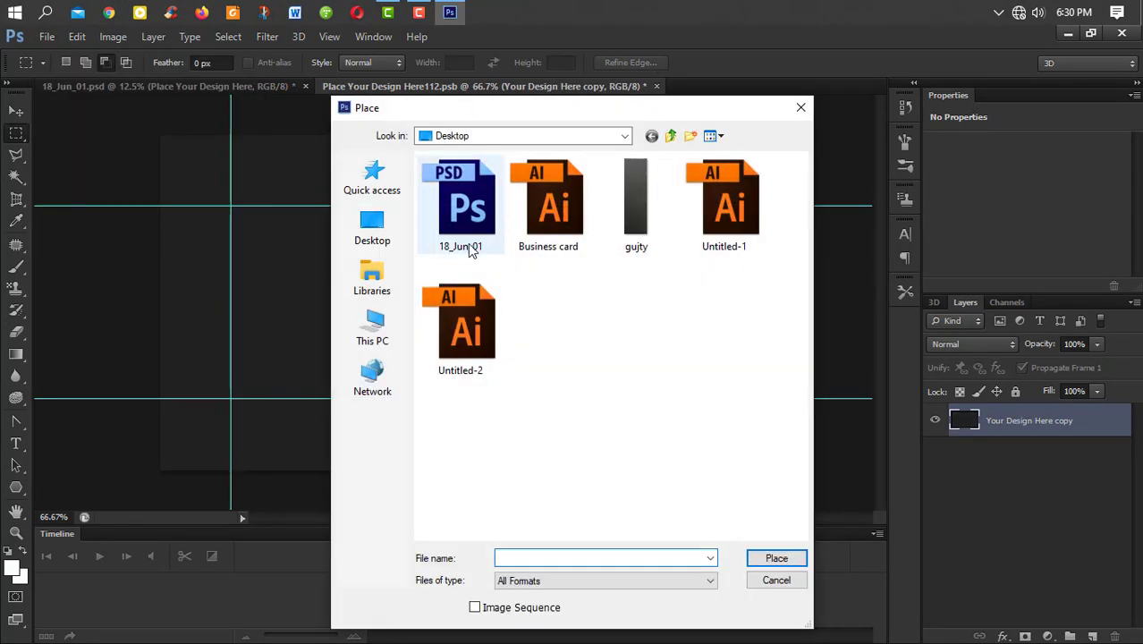
{"action": "left_click", "coordinate": [374, 230]}
{"action": "double_click", "coordinate": [488, 395]}
{"action": "left_click", "coordinate": [270, 220]}
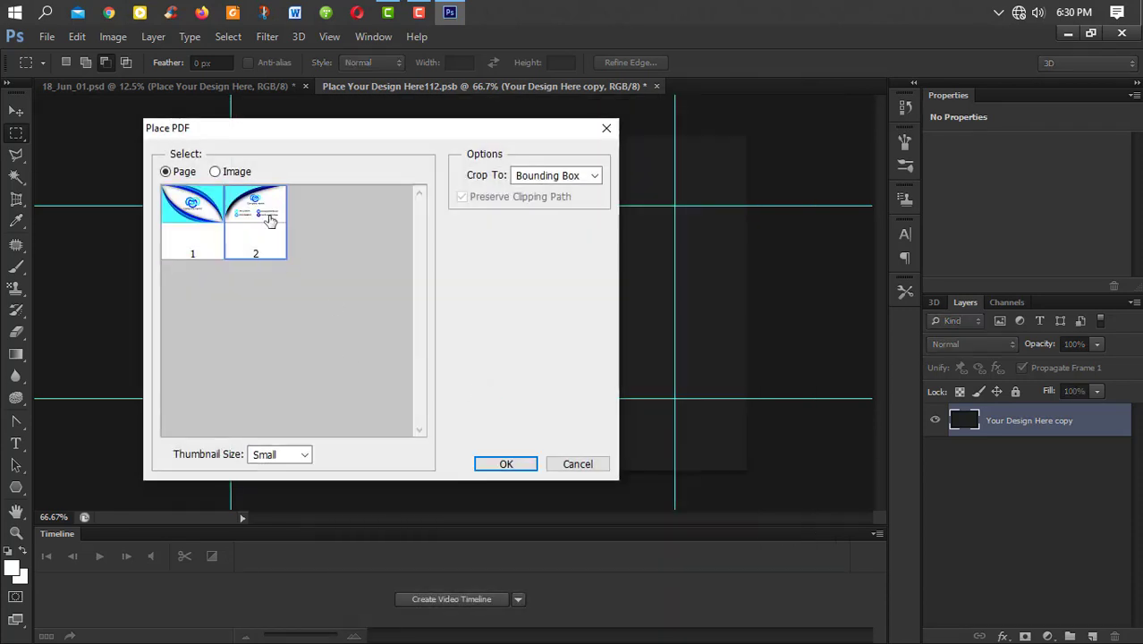
{"action": "left_click", "coordinate": [506, 465]}
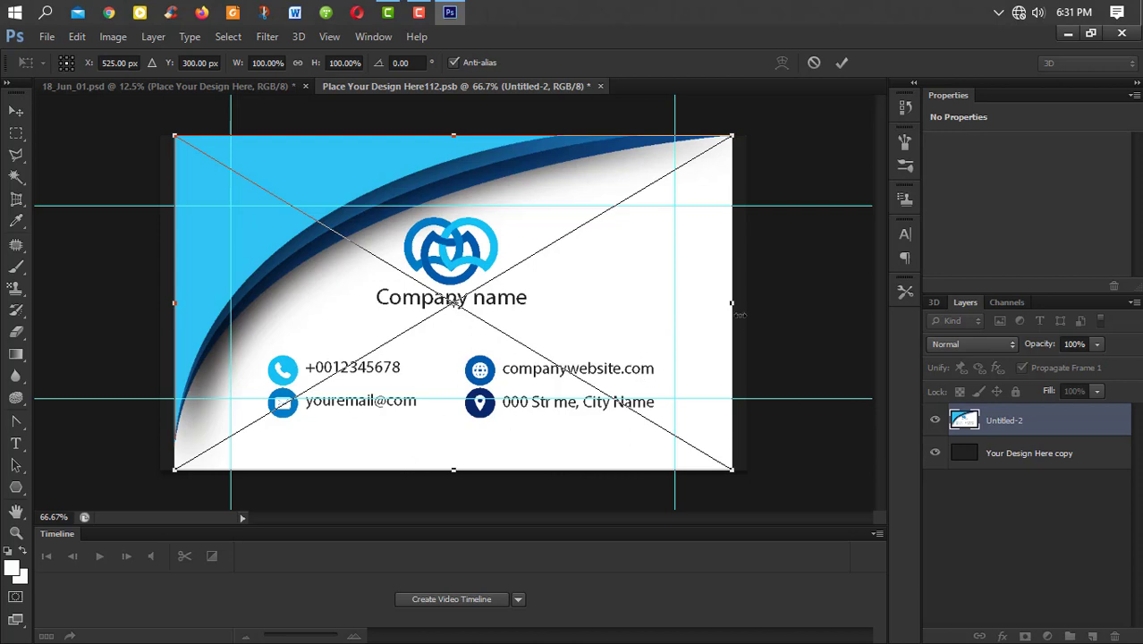
Step: Stretch the contact-details artwork horizontally to both canvas edges, commit it, and save and close the smart object
{"action": "left_click_drag", "start_coordinate": [739, 305], "coordinate": [750, 304]}
{"action": "left_click_drag", "start_coordinate": [176, 305], "coordinate": [164, 305]}
{"action": "left_click", "coordinate": [842, 62]}
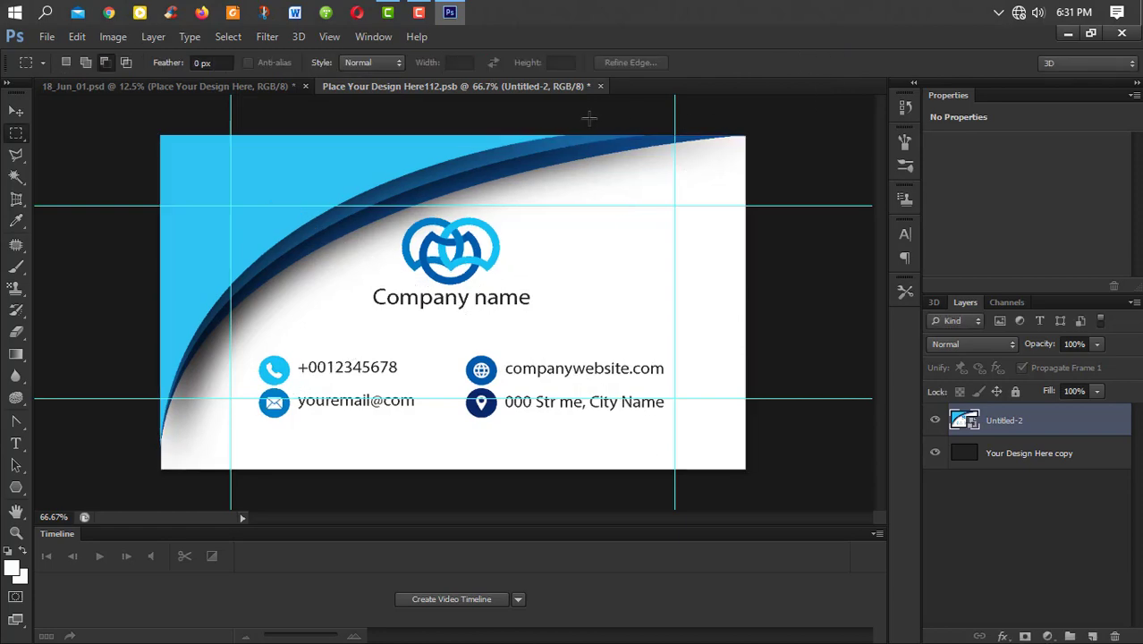
{"action": "left_click", "coordinate": [599, 87]}
{"action": "left_click", "coordinate": [444, 258]}
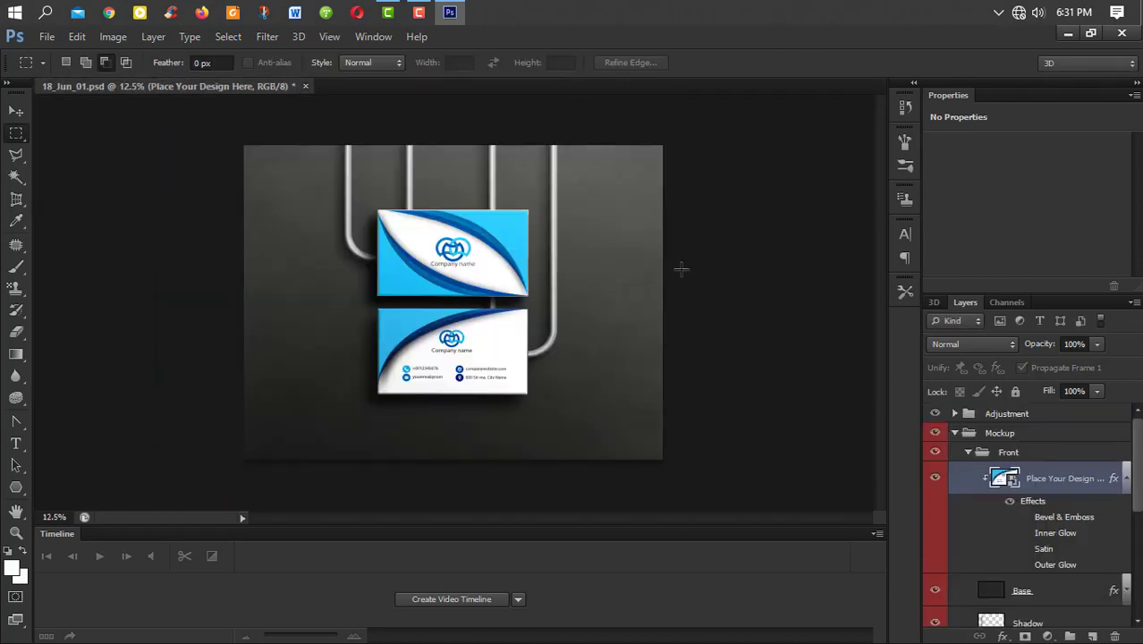